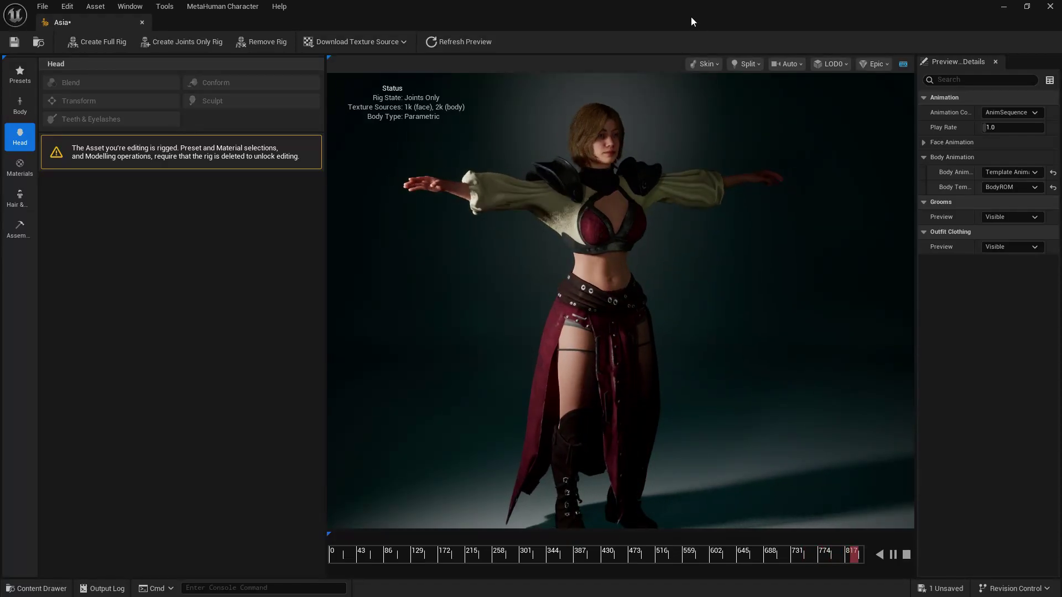
Move the Asia character editor window aside to uncover the level editor and the Bridge window.
drag(645, 12, 642, 281)
right_drag(374, 200, 367, 147)
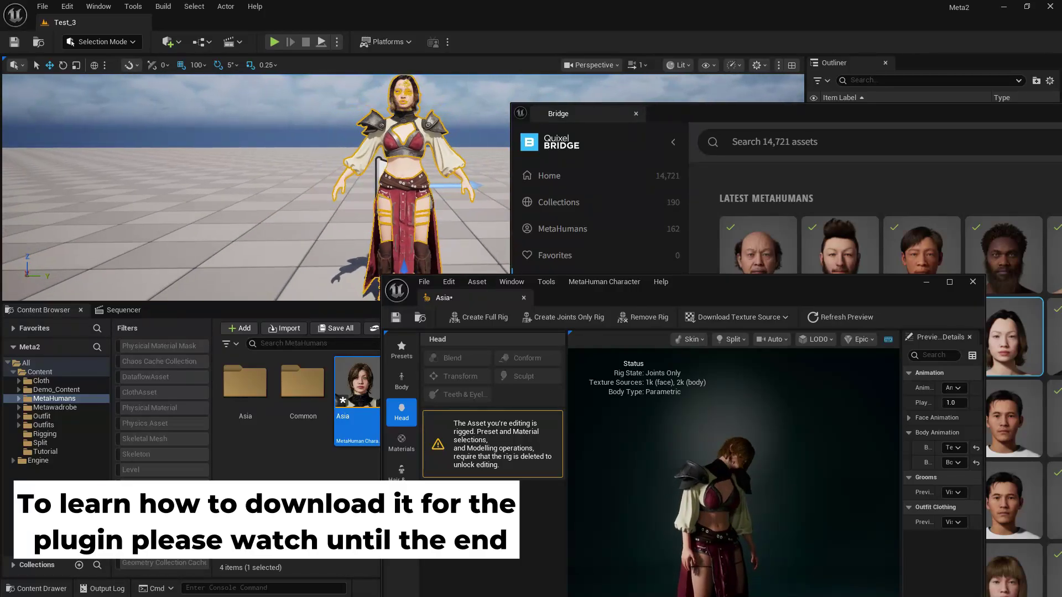
Switch to the media player and watch the recorded Unreal Engine 5 clip of the armored character in full screen.
key(super)
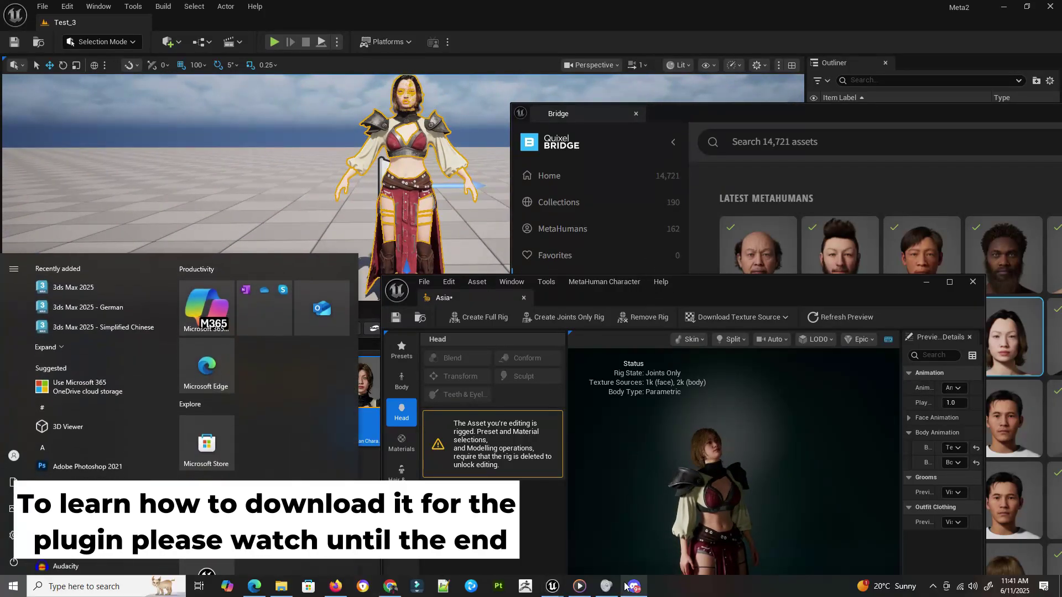
click(580, 586)
click(525, 567)
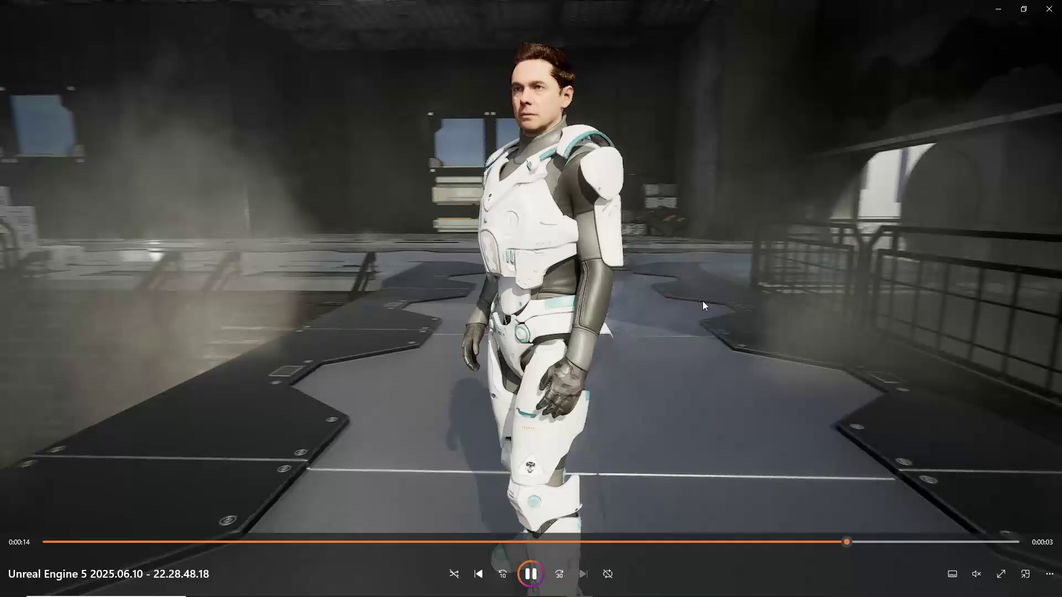
double_click(704, 303)
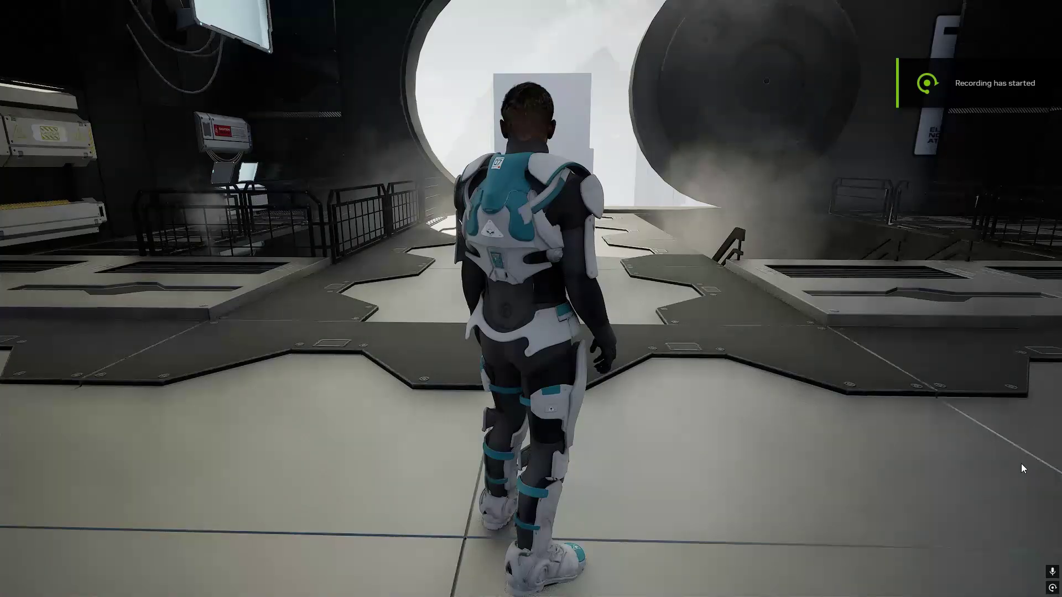
mouse_move(994, 521)
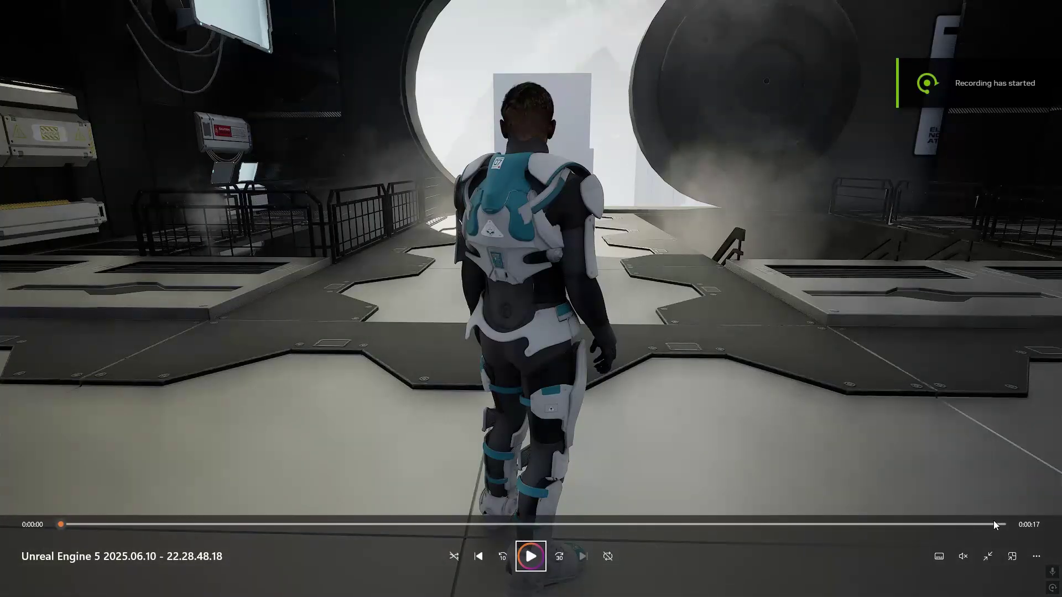
click(988, 558)
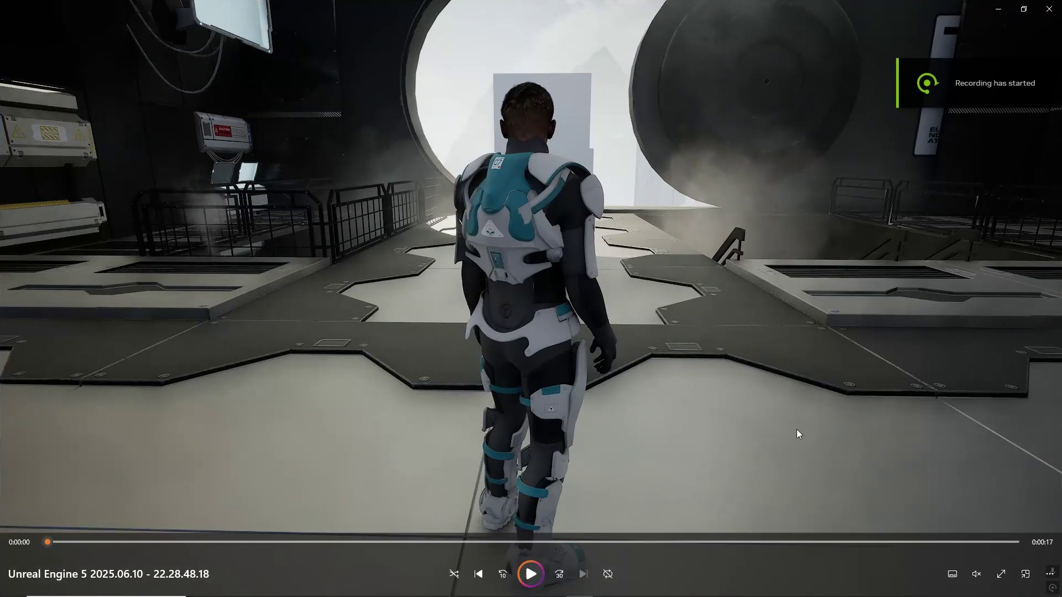
Return to Unreal Engine and examine how the fantasy outfit moves on the Asia character in the MetaHuman preview, both close up and full body.
key(alt+Tab)
drag(765, 290, 402, 75)
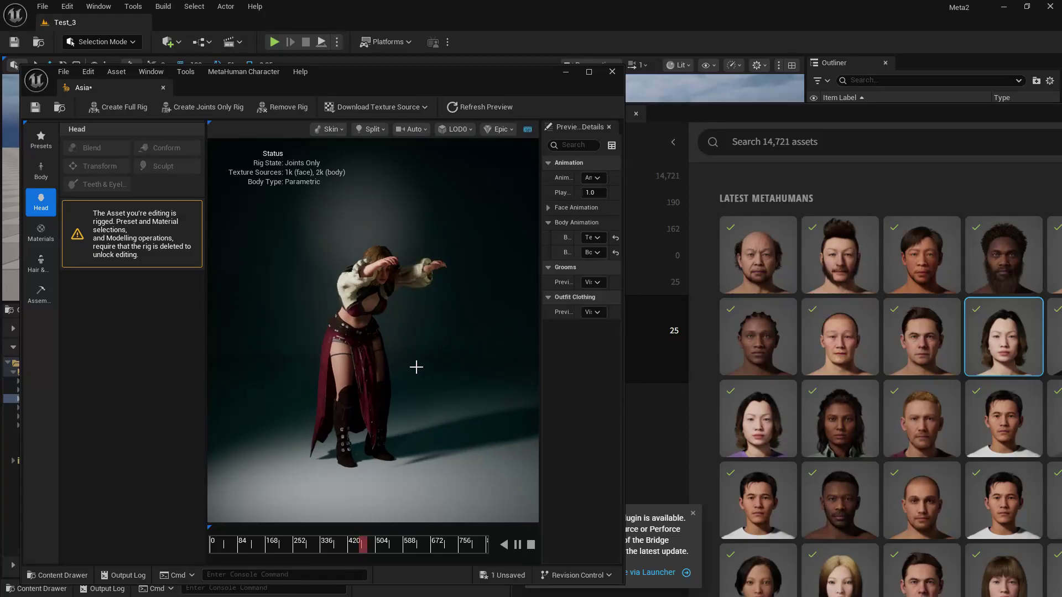
drag(389, 76, 834, 228)
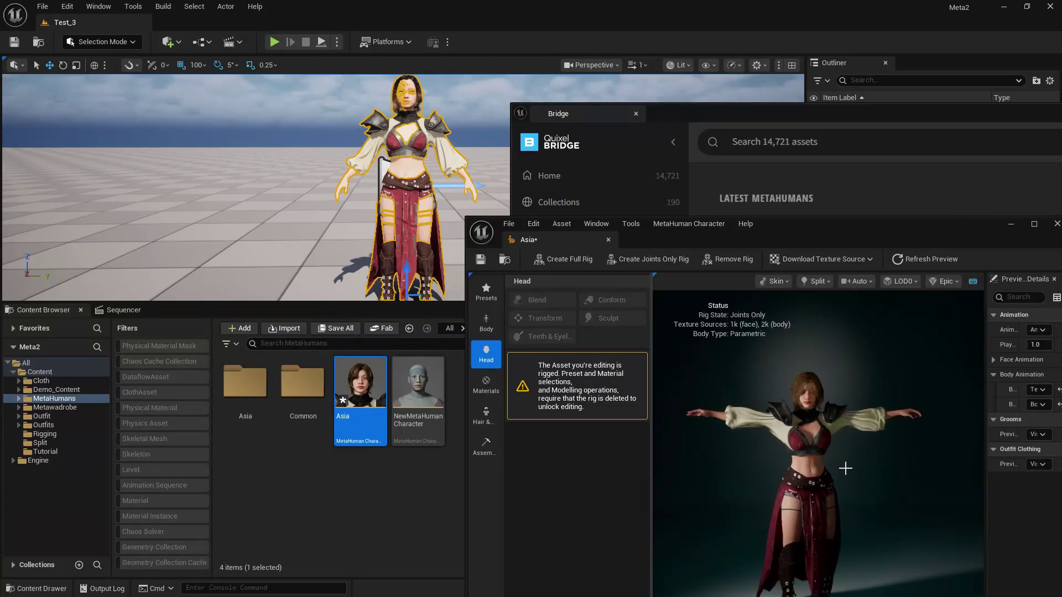
drag(830, 236, 368, 84)
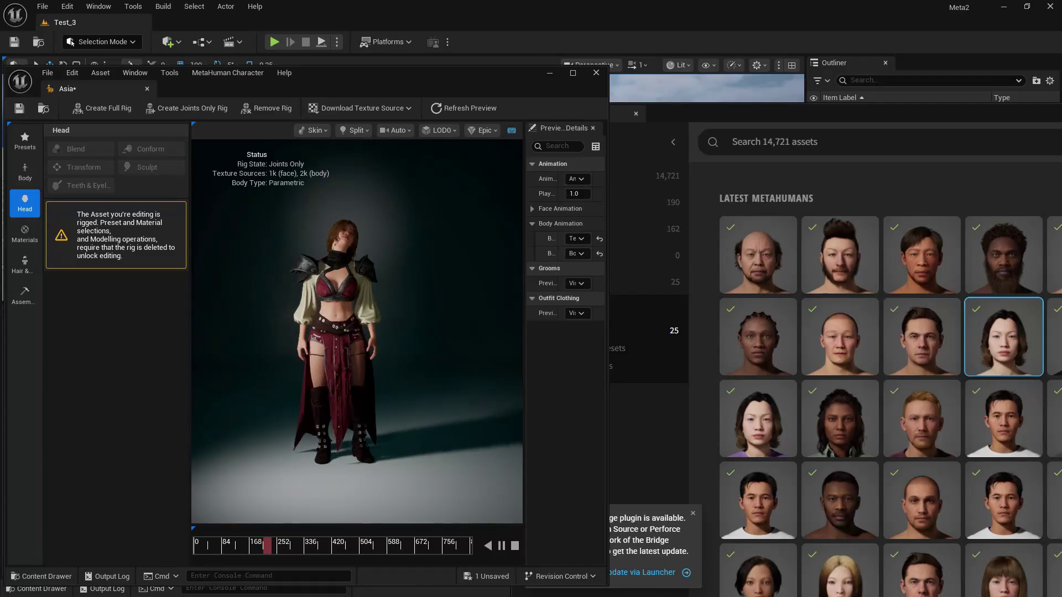
scroll(382, 340, up, 8)
scroll(381, 340, down, 6)
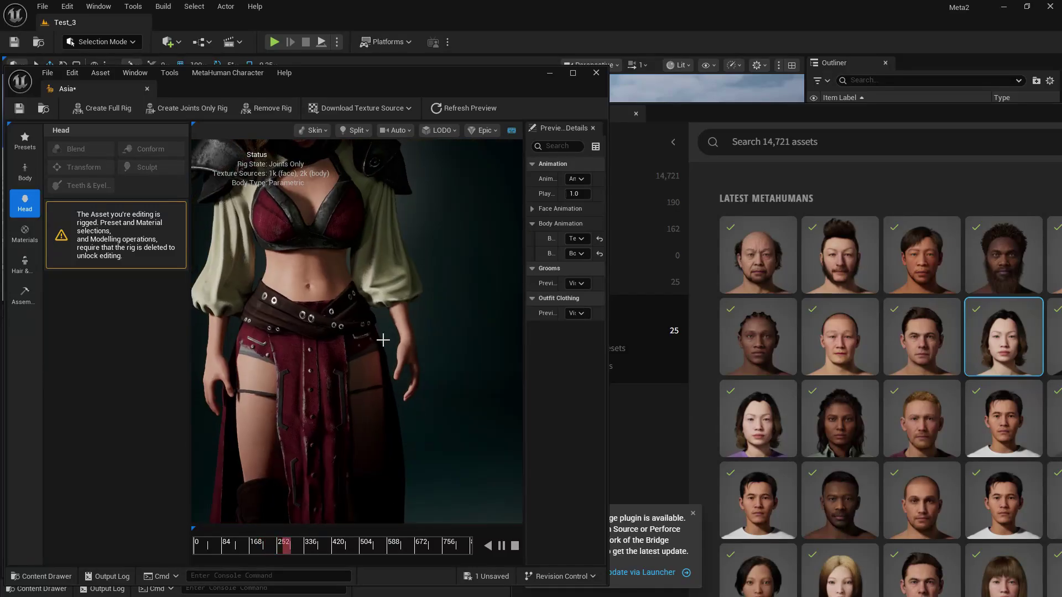
scroll(382, 340, down, 2)
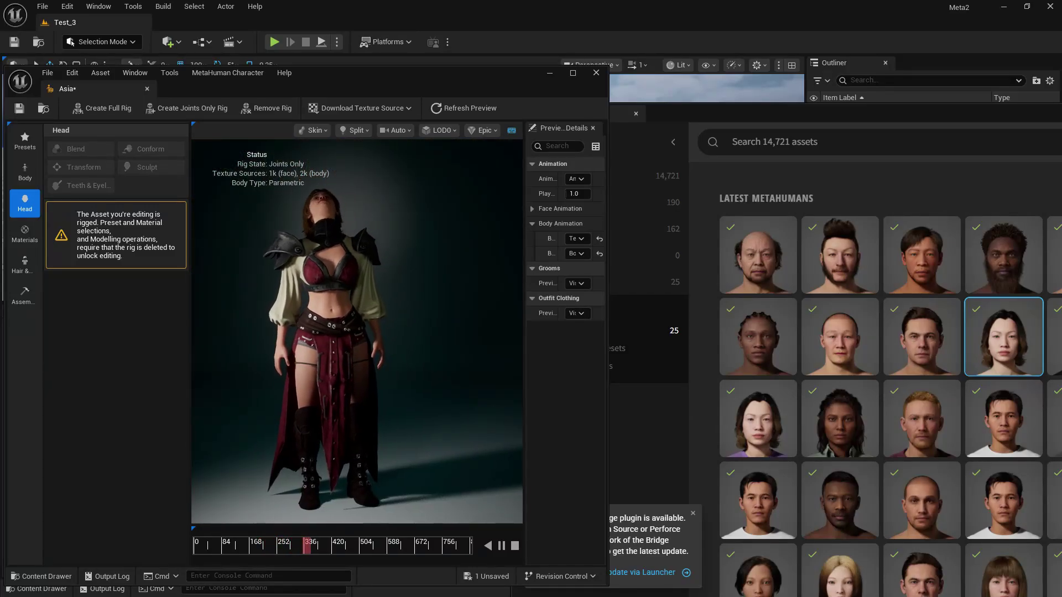
middle_drag(295, 354, 350, 348)
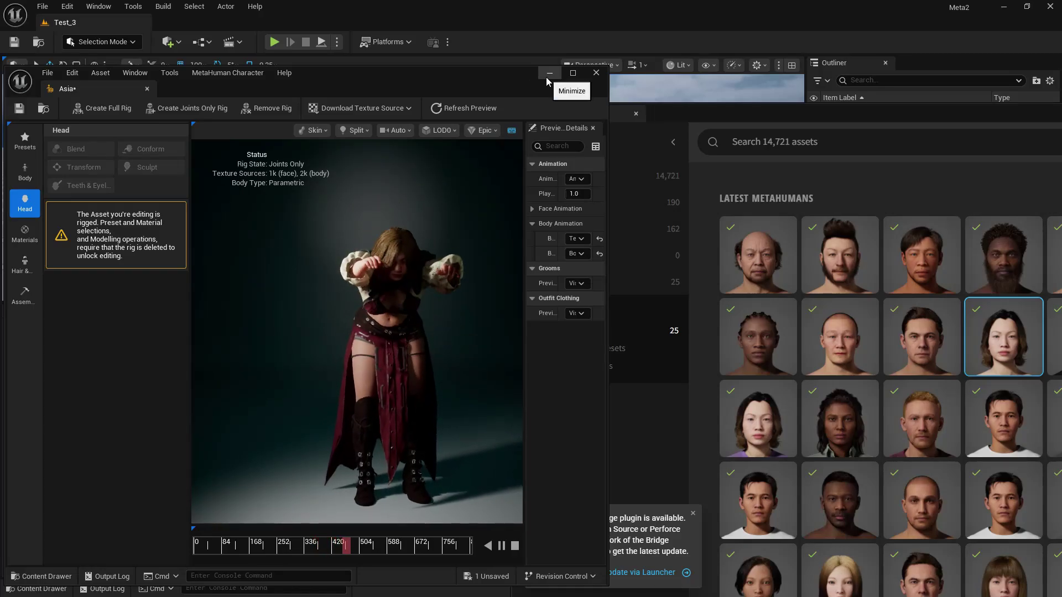
scroll(432, 296, up, 2)
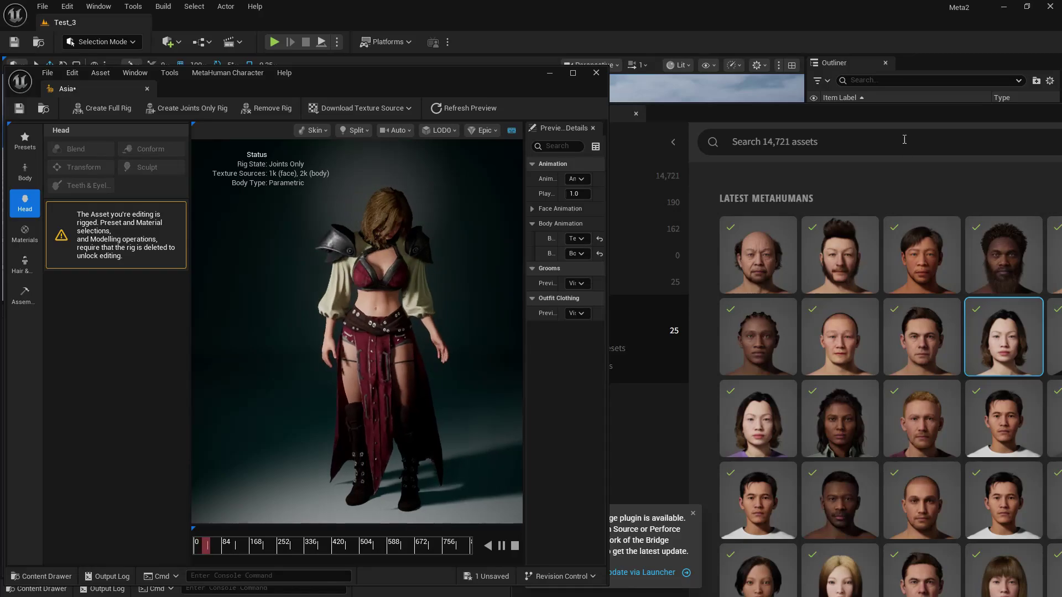
Minimize the Asia character editor and bring the whole Bridge window with the Asia MetaHuman's details into view.
drag(880, 118, 798, 141)
click(545, 77)
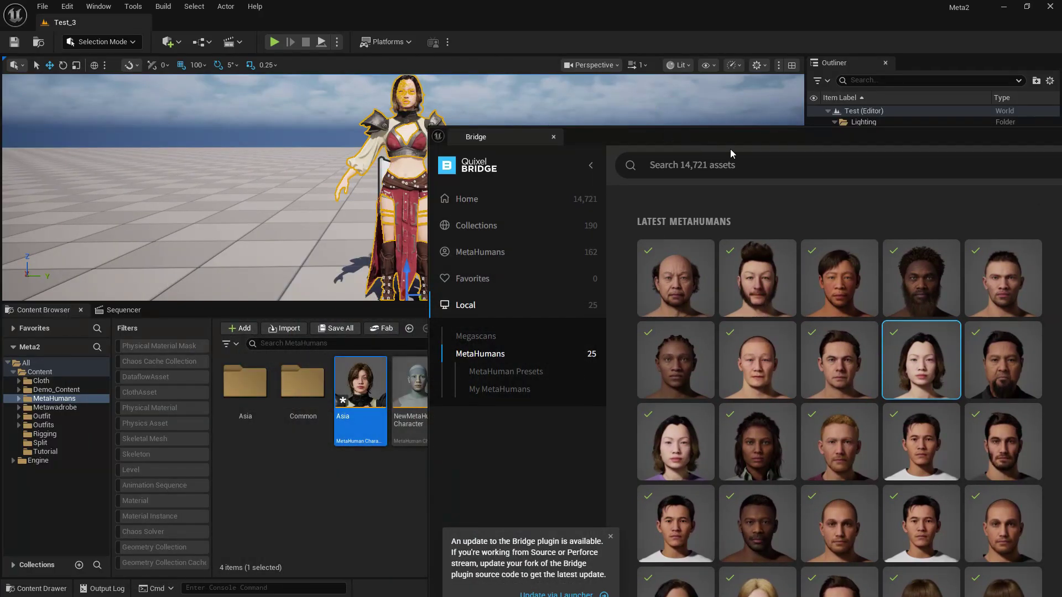
drag(788, 141, 370, 81)
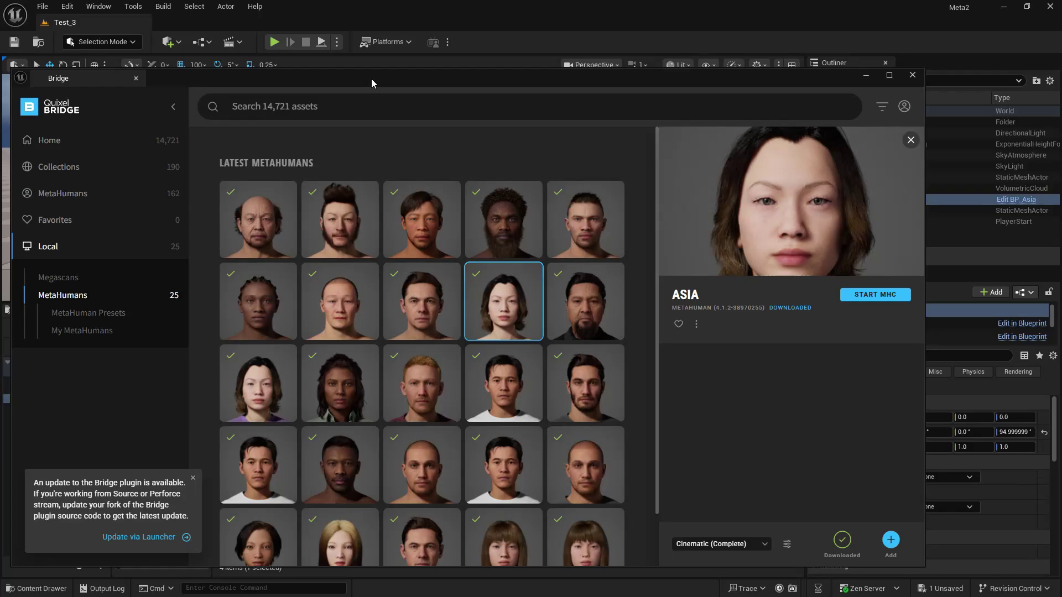
Review the migration actions and the asset quality options for adding the Asia MetaHuman, leaving Cinematic (Complete) selected and dismissing the dialog.
click(890, 541)
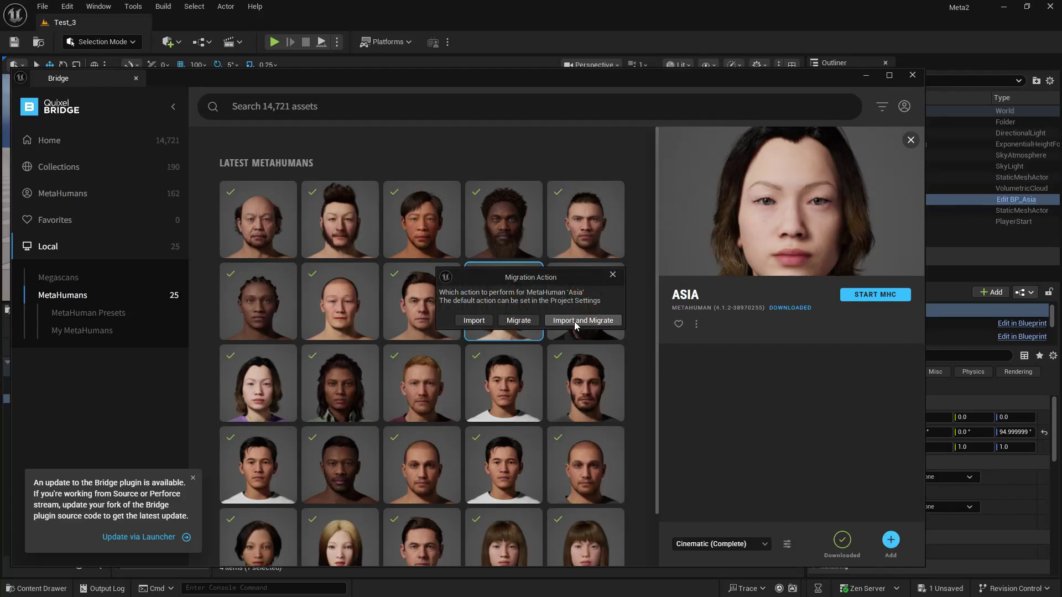
click(610, 277)
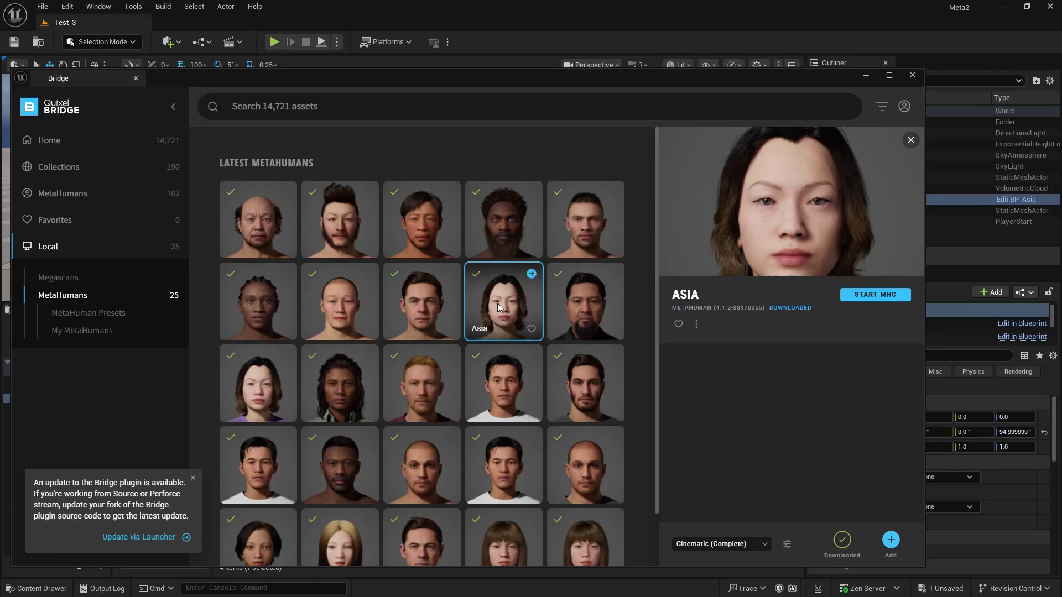
click(724, 546)
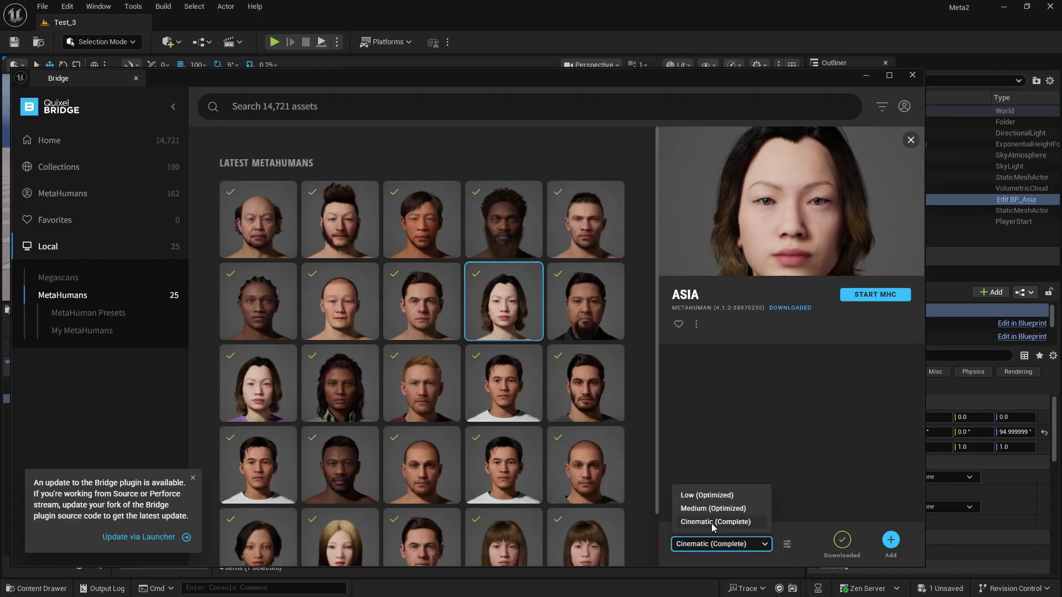
click(858, 450)
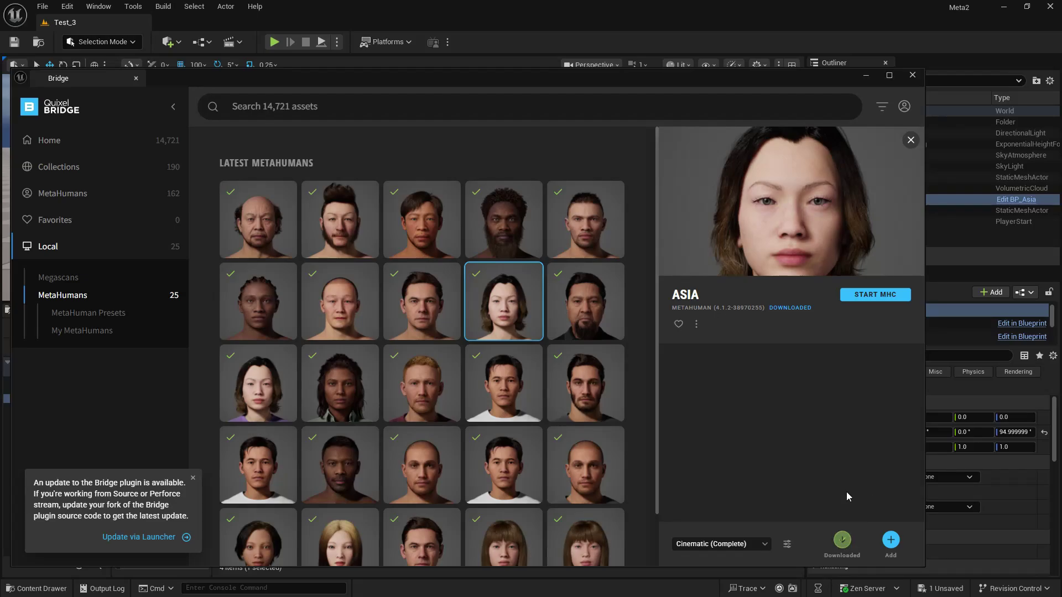
click(891, 542)
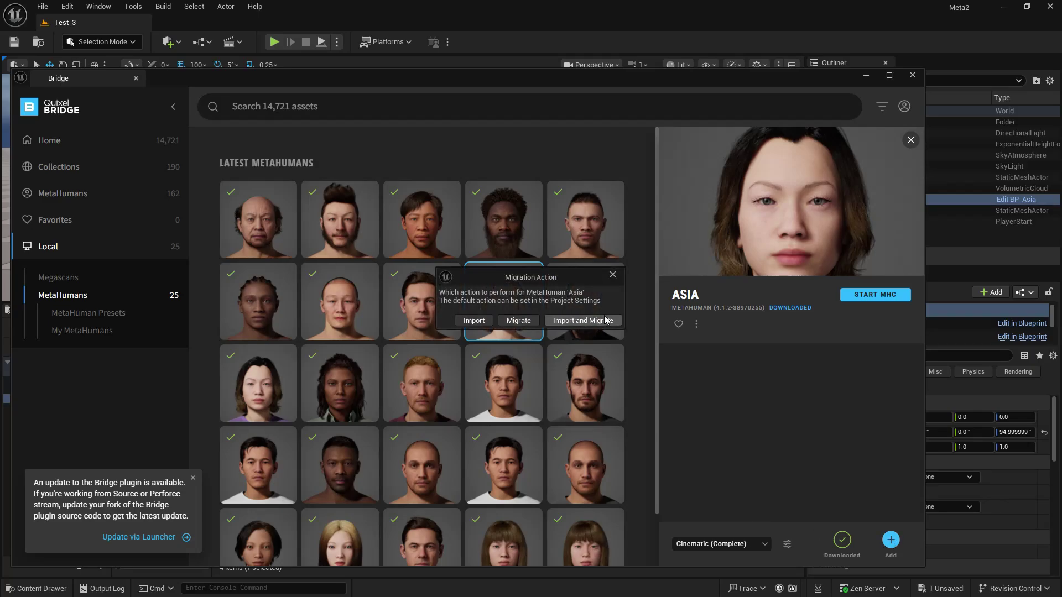
click(557, 325)
click(570, 325)
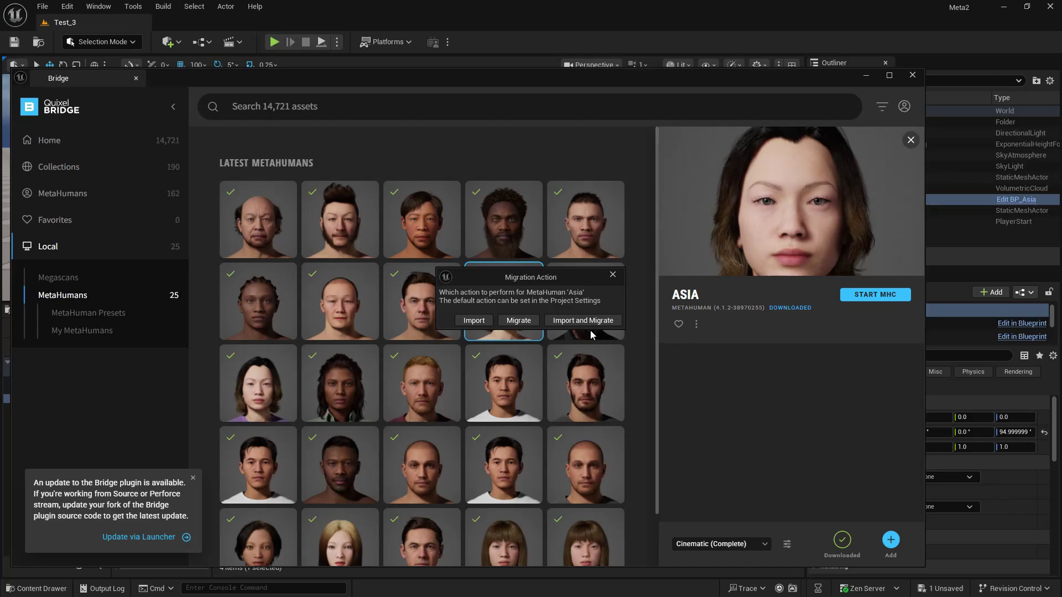
click(612, 275)
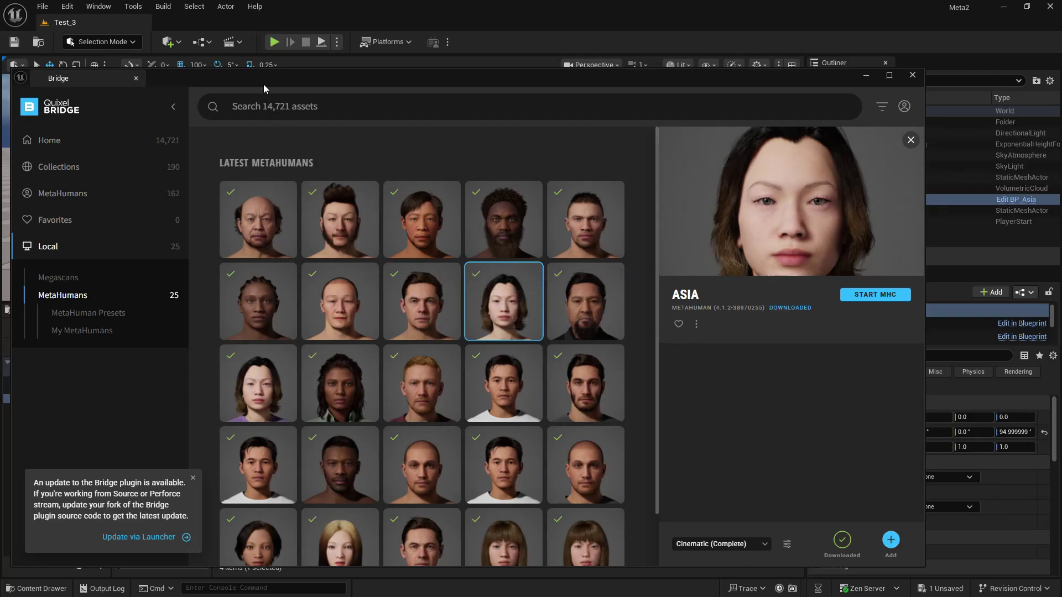
Move the Bridge window off the content browser and open the Body folder inside MetaHumans/Asia.
drag(264, 89, 500, 486)
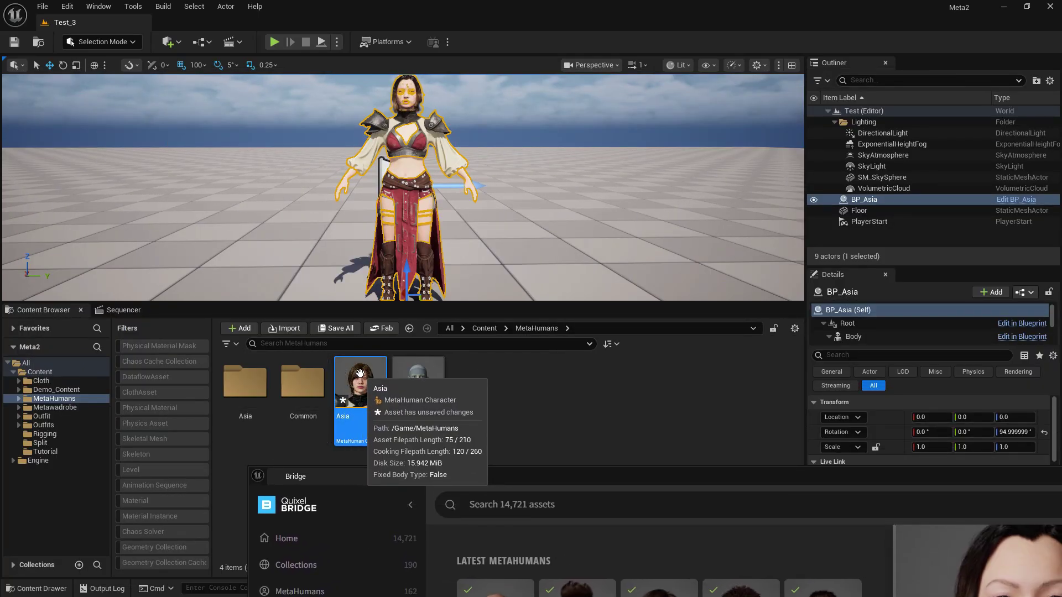
double_click(244, 391)
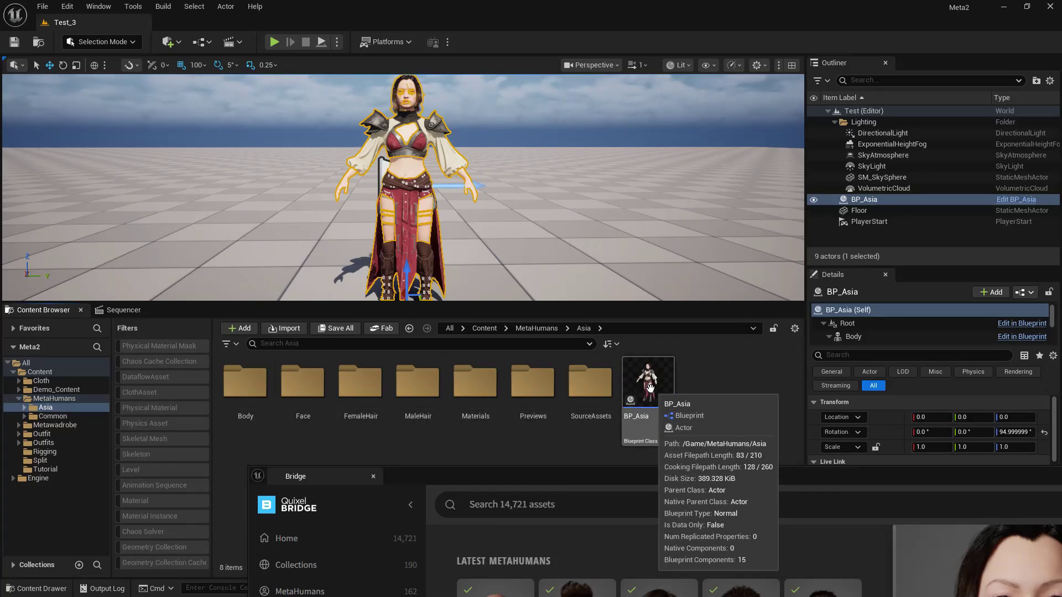
double_click(246, 396)
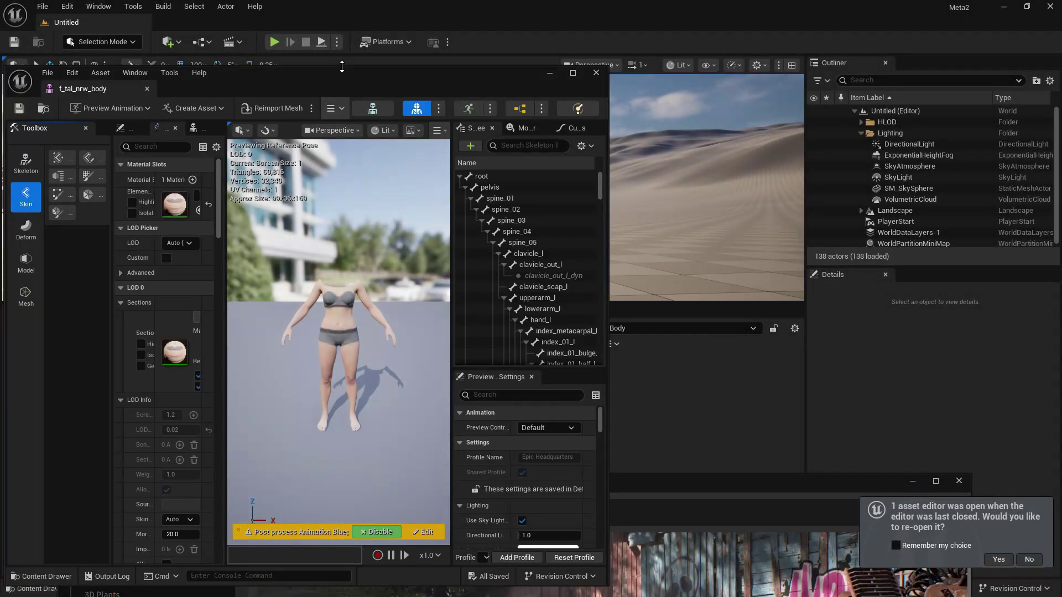
Close the Bridge window and move the f_tal_nrw_body mesh editor aside to uncover the content browser.
drag(342, 68, 574, 75)
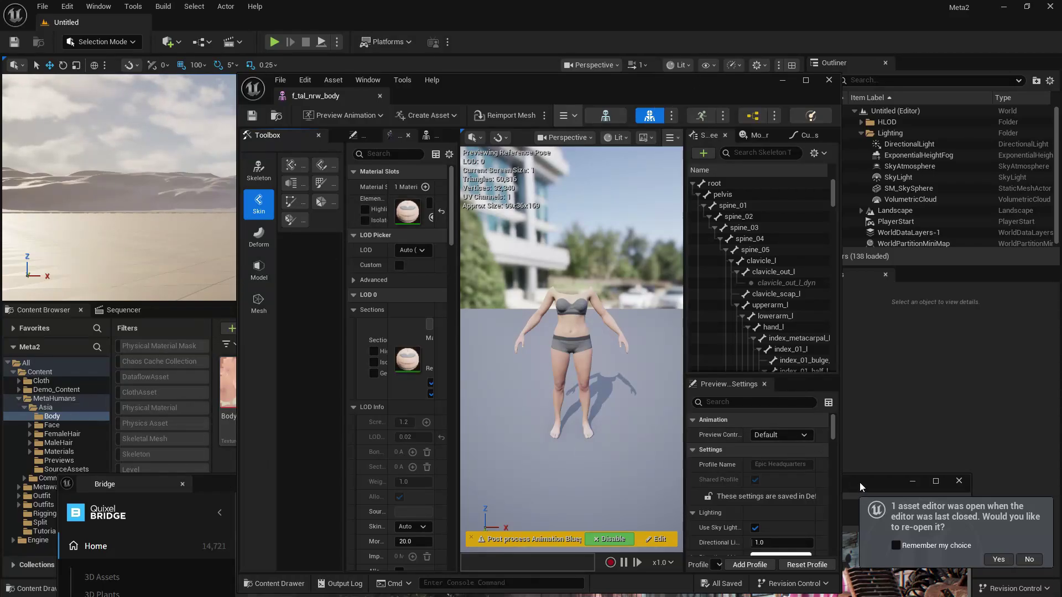
drag(859, 482, 843, 166)
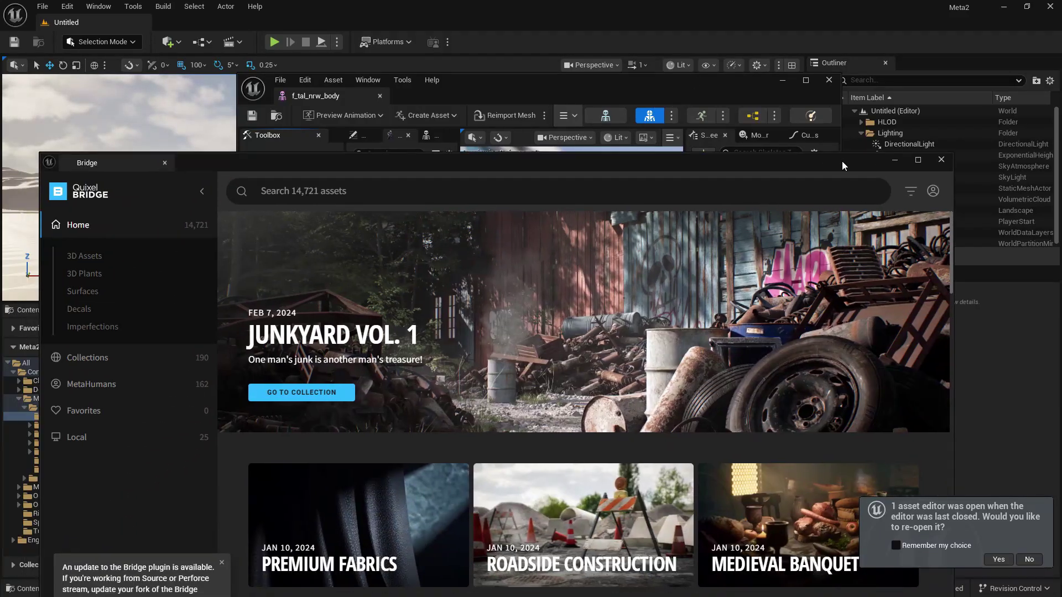
click(941, 159)
drag(438, 72, 674, 95)
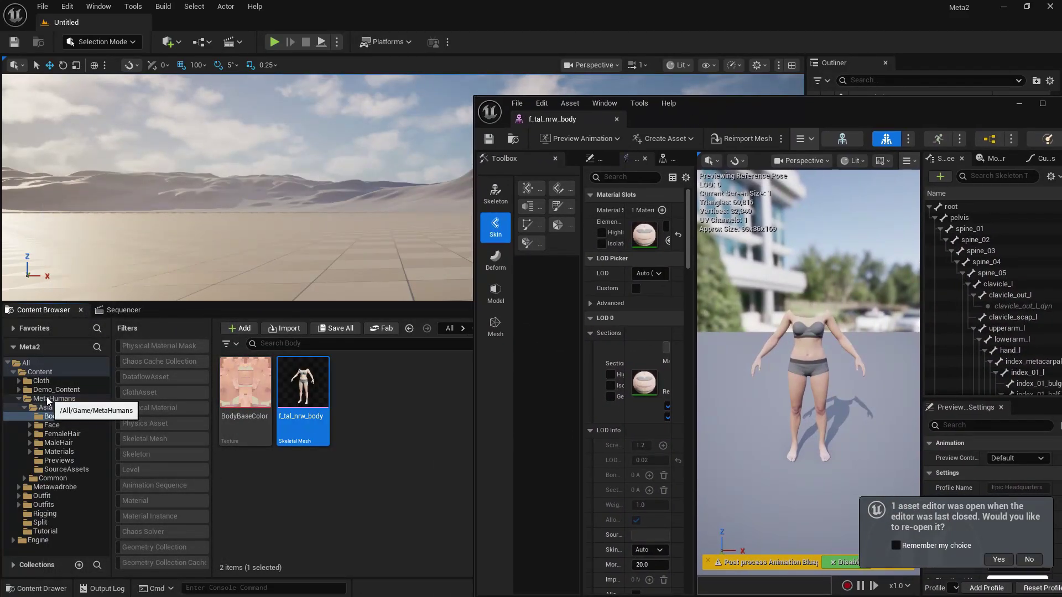
Create a new folder named Tutorial2 inside the Content folder.
right_click(40, 372)
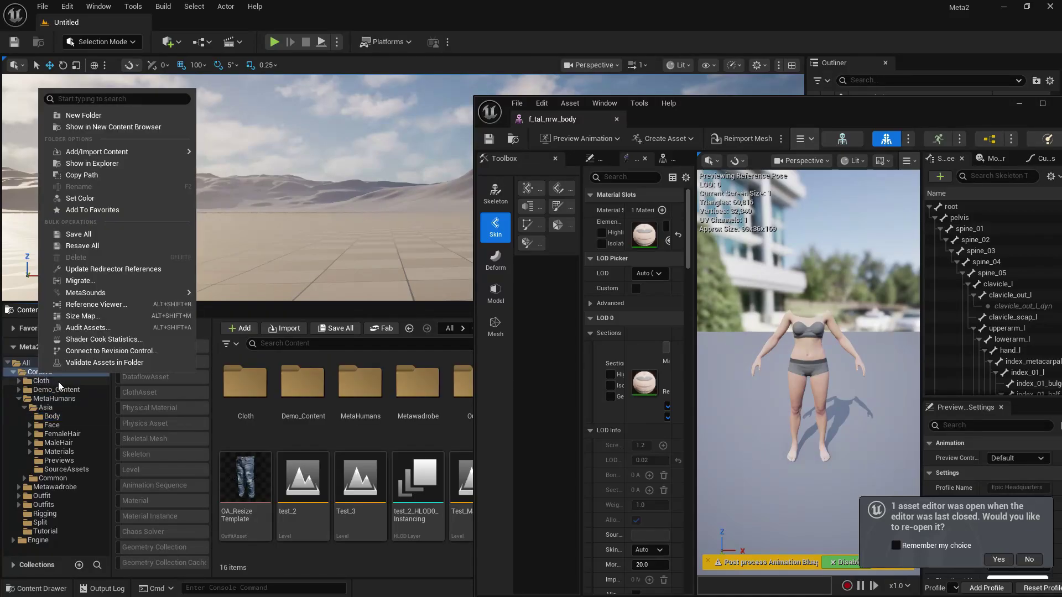
click(115, 117)
text(Tutorial)
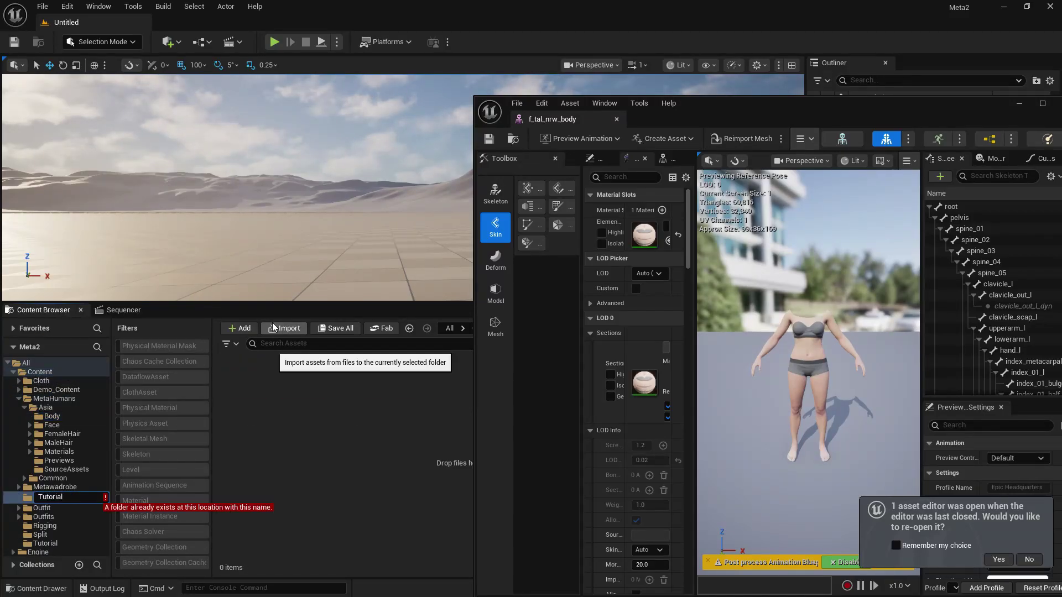
text(2)
key(Return)
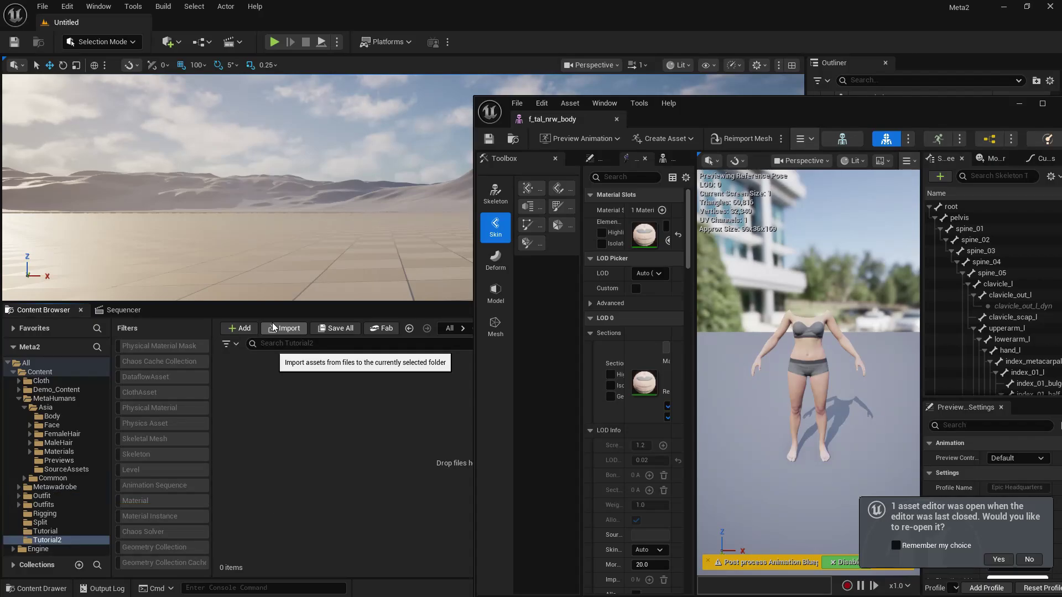
Create a cloth asset named CA_Fantasy_Outfit in the Tutorial2 folder.
right_click(343, 408)
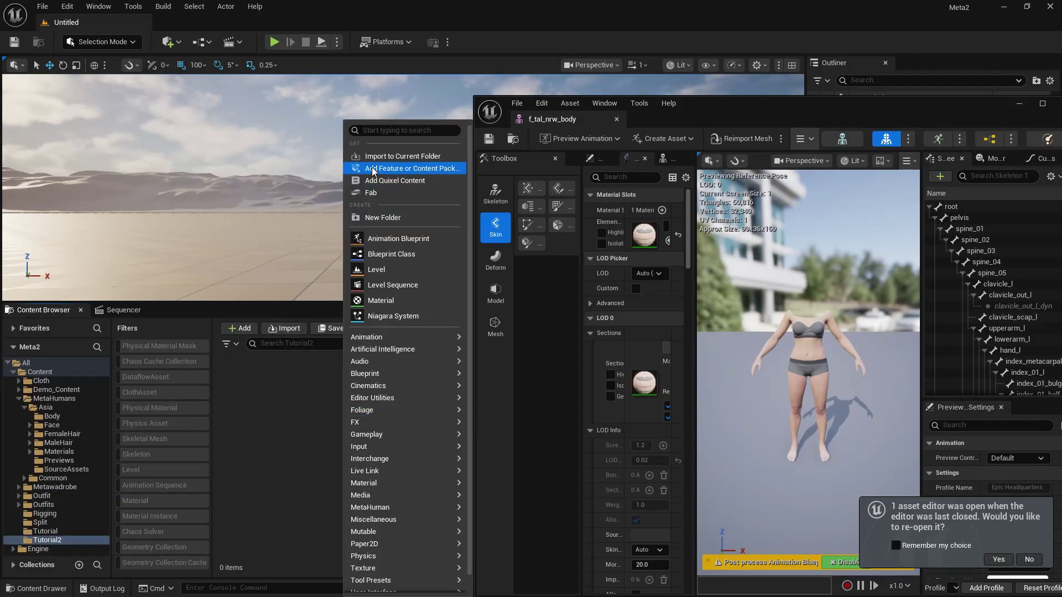
text(cloth)
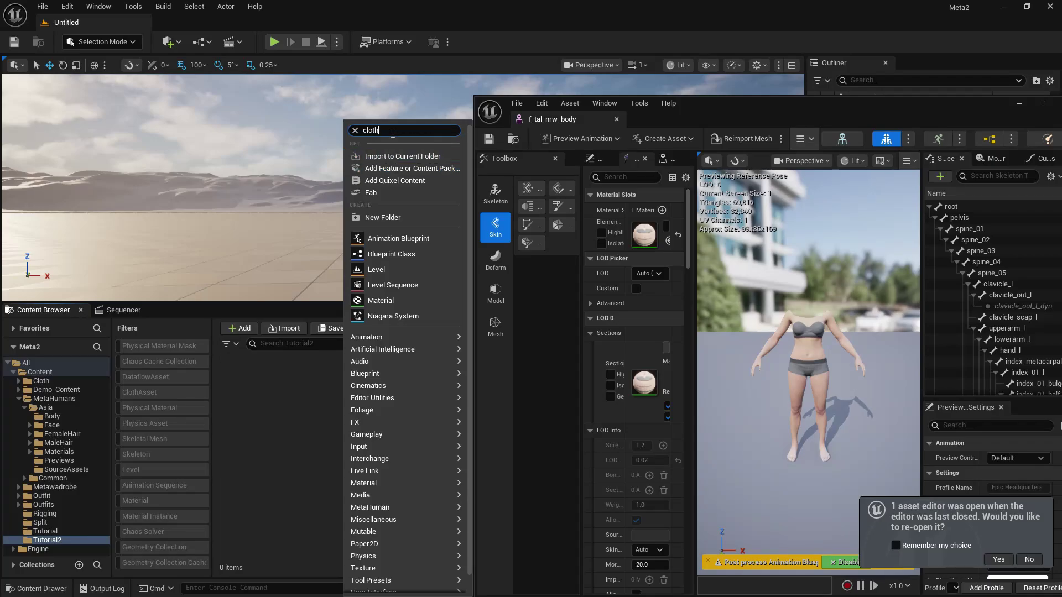
click(380, 154)
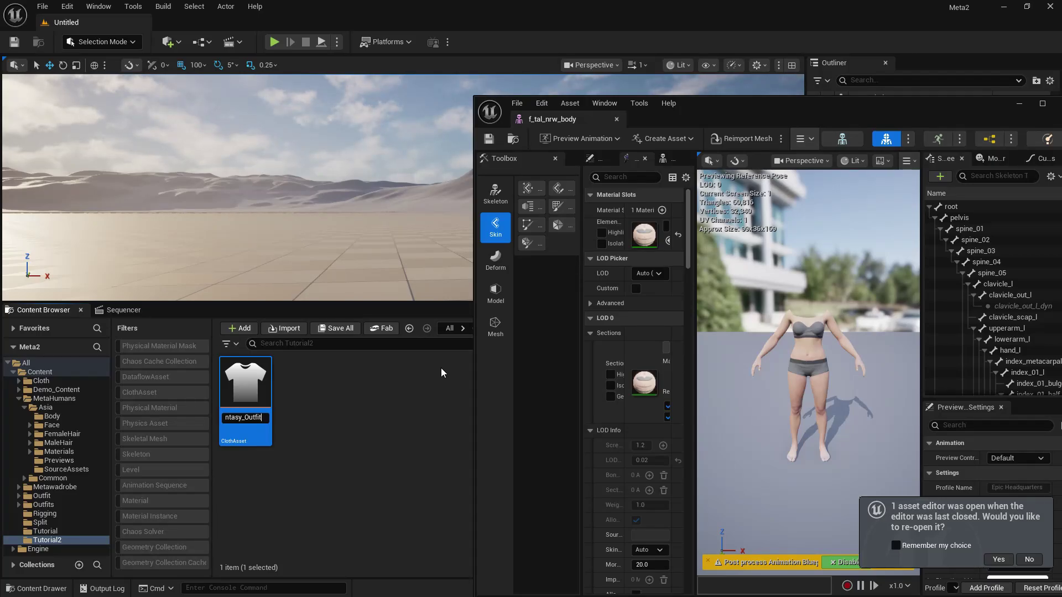
key(Return)
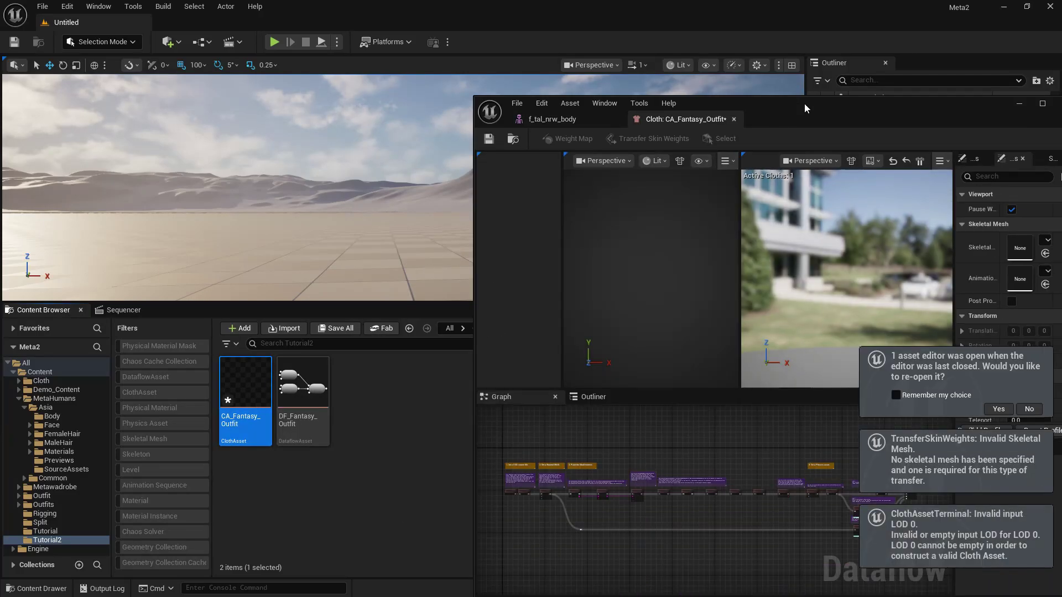
Open the CA_Fantasy_Outfit cloth asset and browse to the inner Clothing_Fantasy_Outfit_1 folder under Outfits.
drag(804, 104, 669, 41)
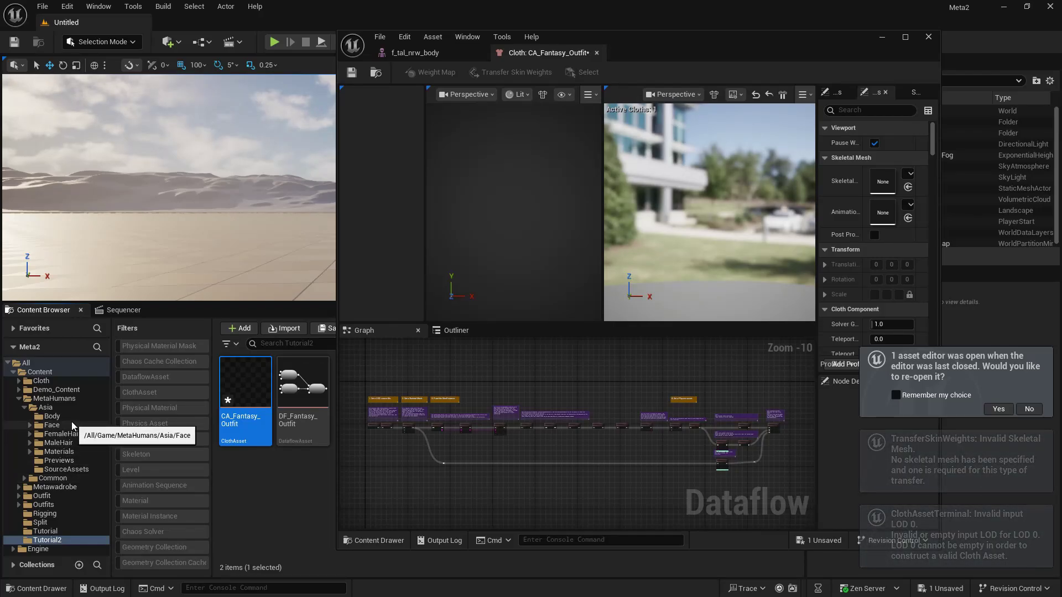
double_click(49, 506)
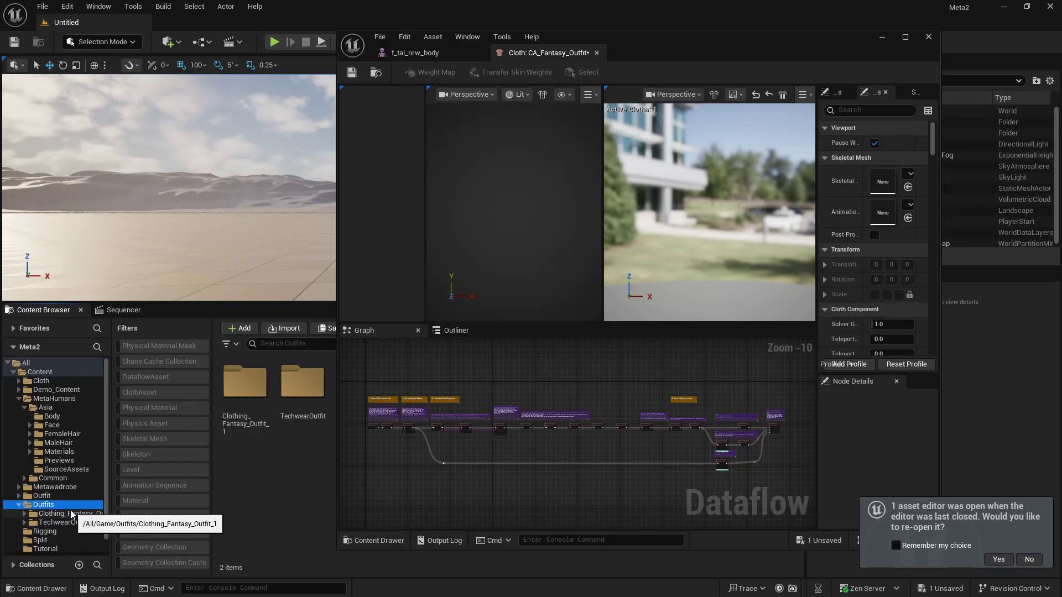
click(62, 514)
drag(654, 45, 756, 408)
double_click(233, 405)
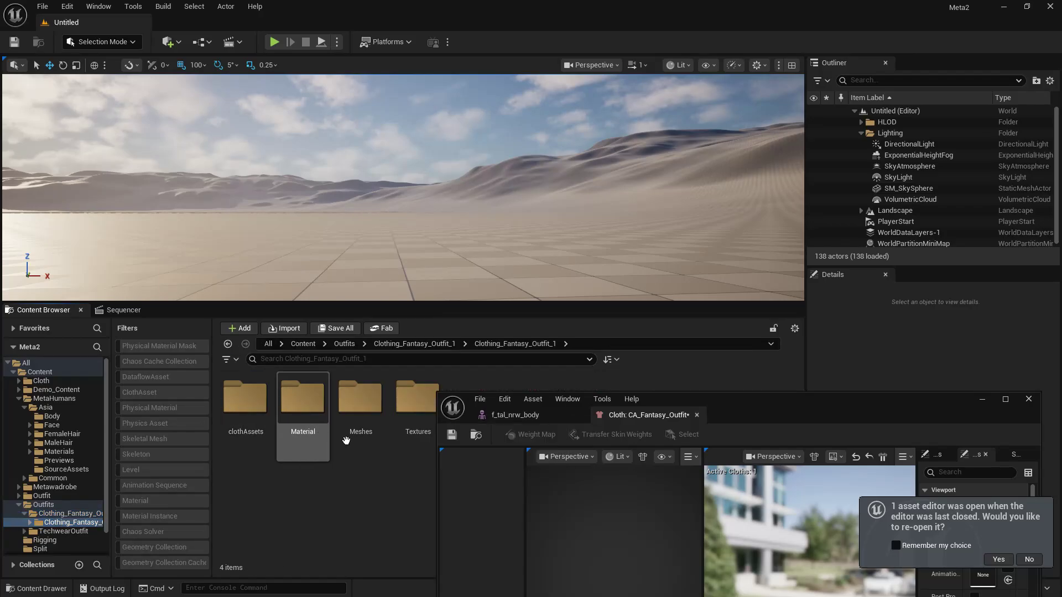
Select the SK_Fantasy_outfit skeletal mesh in the Meshes folder and position the cloth editor so both remain accessible.
double_click(361, 399)
drag(805, 393, 807, 95)
click(359, 410)
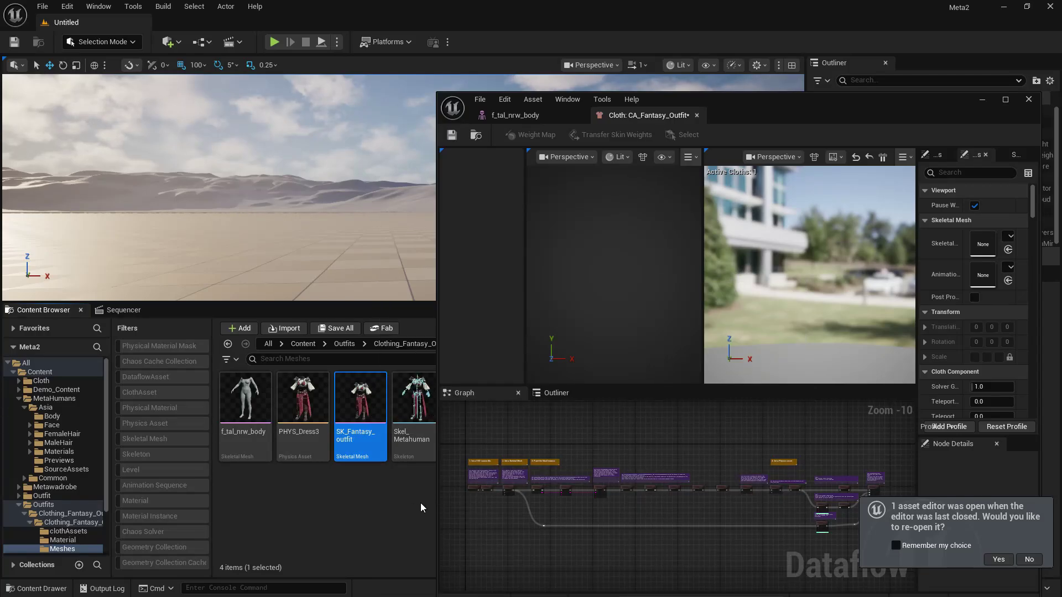
mouse_move(360, 439)
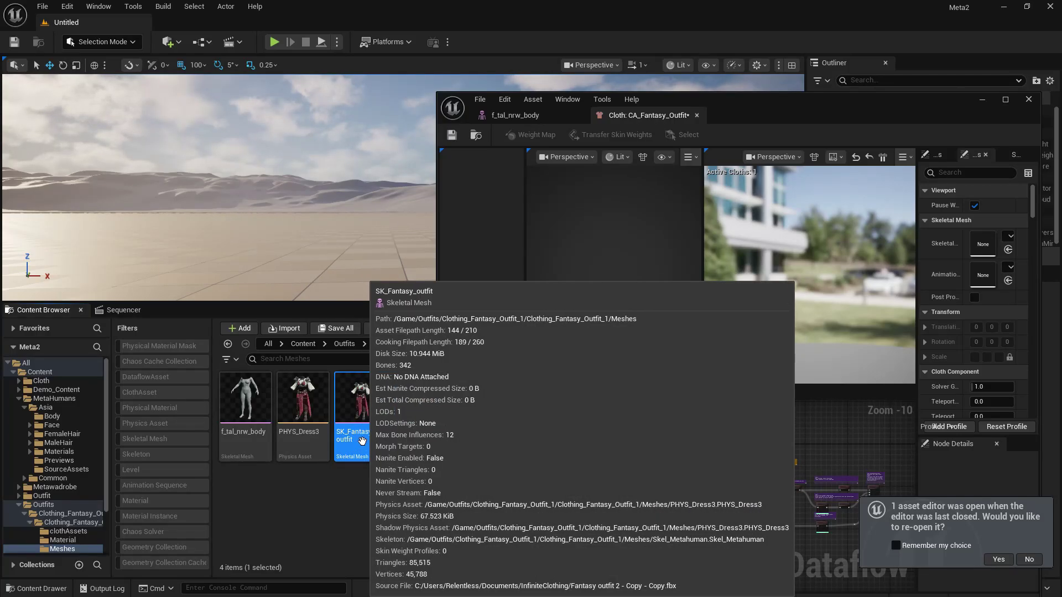
drag(771, 115, 799, 98)
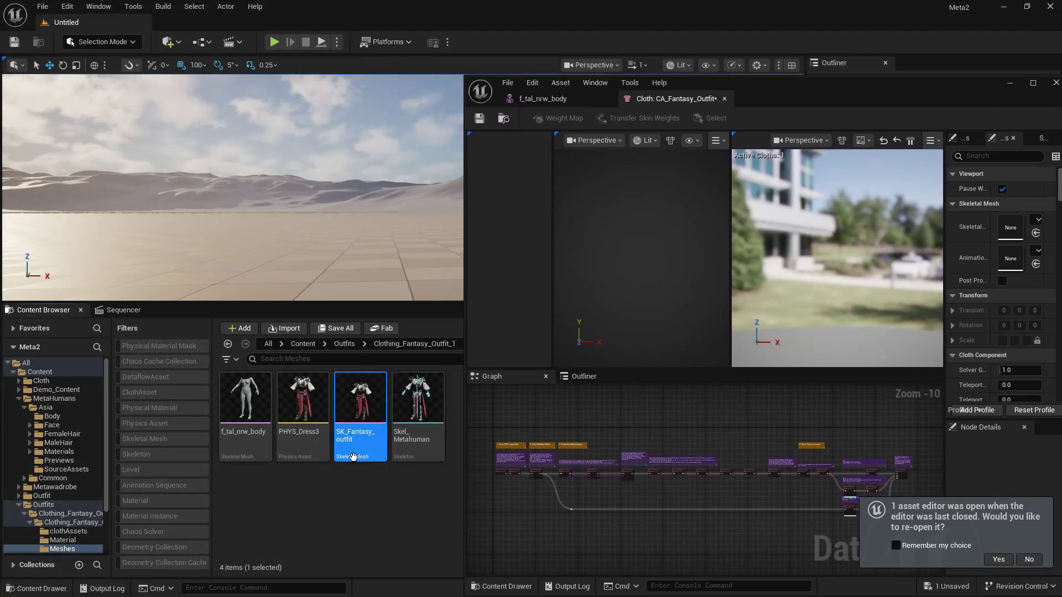
mouse_move(357, 420)
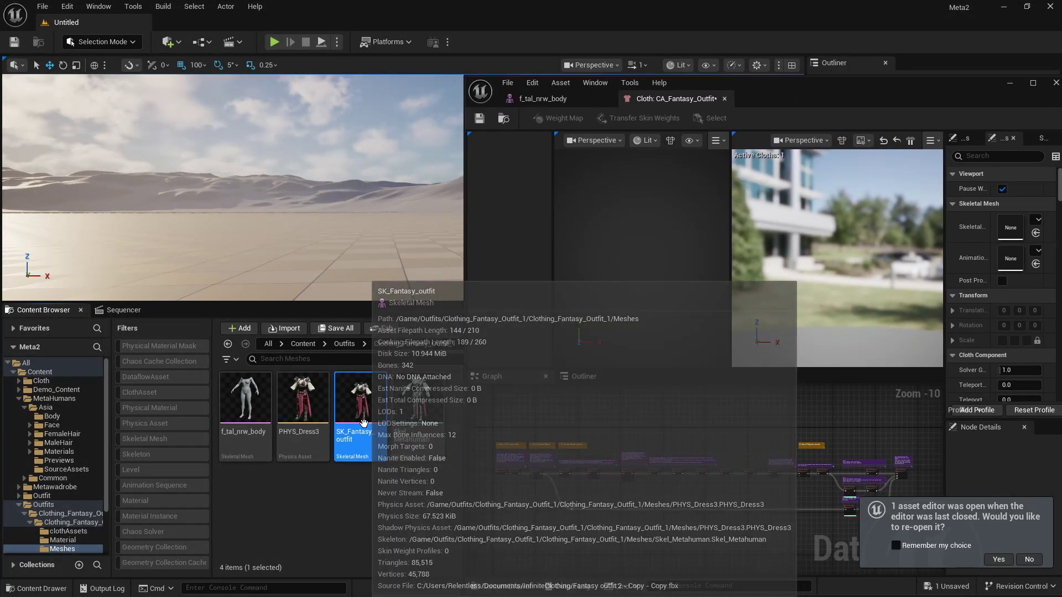
Add a SkeletalMeshImport node to the Dataflow graph below the USDImport and TransferSkinWeights nodes.
right_drag(557, 523, 625, 526)
scroll(509, 489, up, 4)
scroll(677, 517, up, 5)
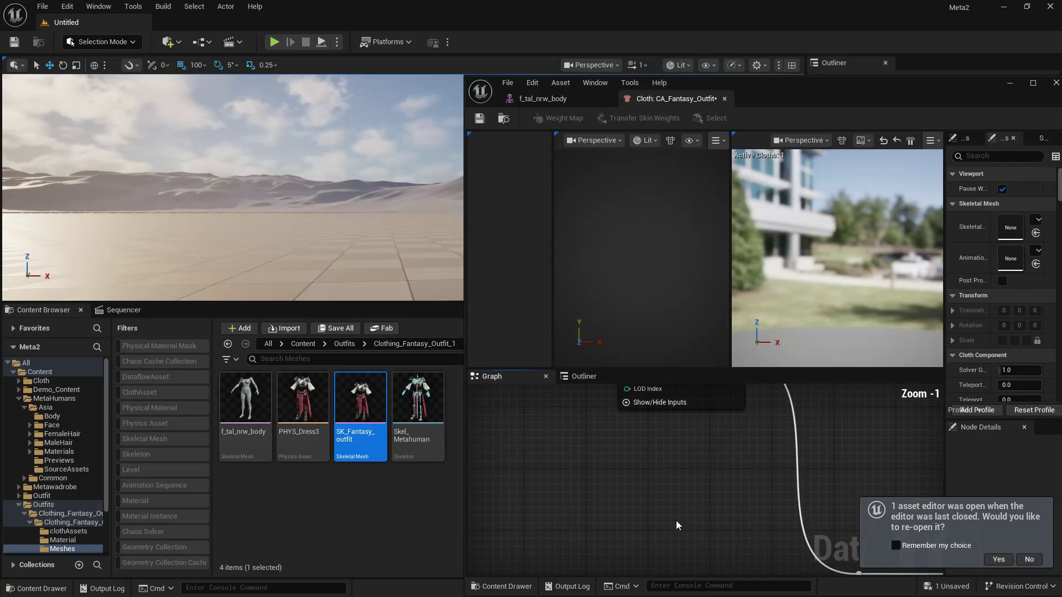
right_drag(561, 478, 639, 551)
right_click(560, 537)
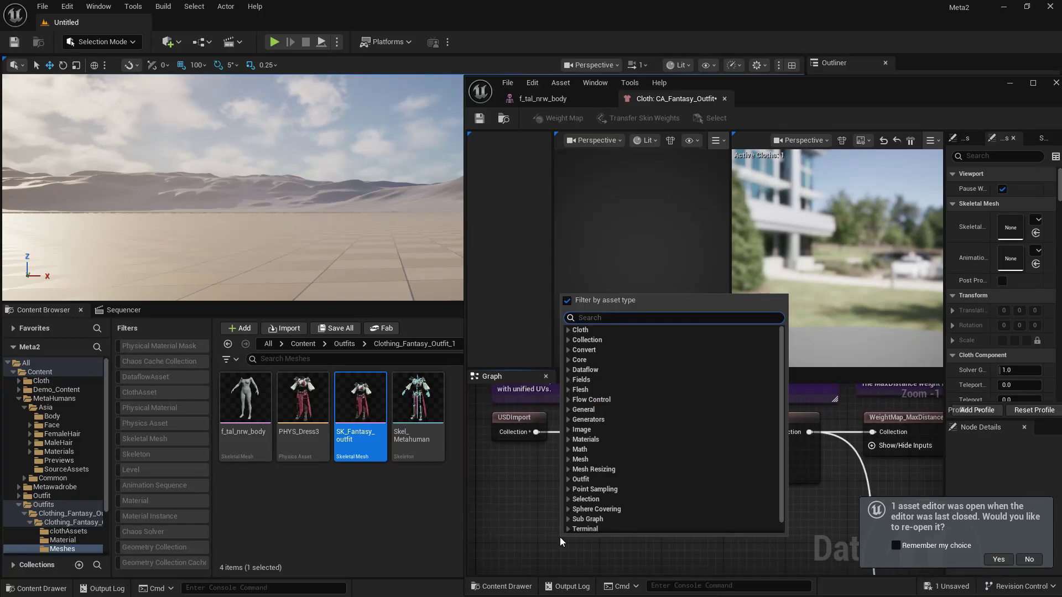
text(import)
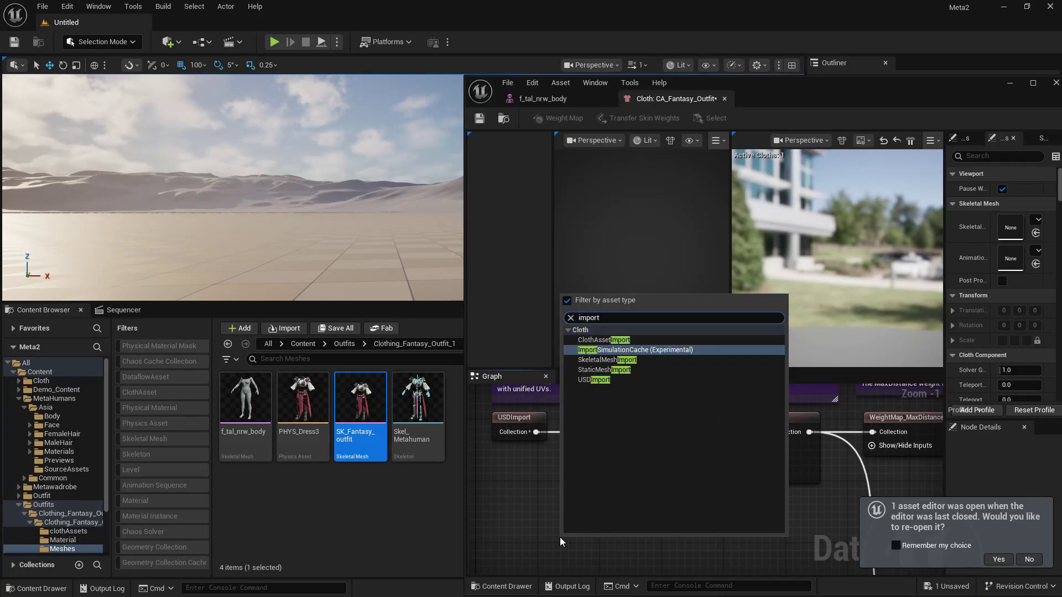
click(622, 360)
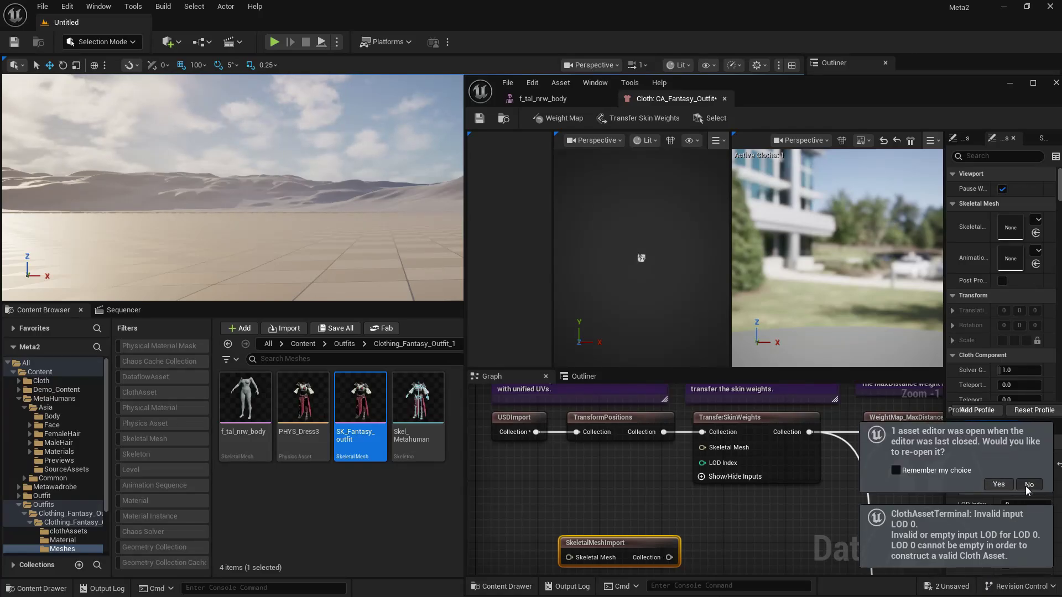
Use SK_Fantasy_outfit as the SkeletalMeshImport node's skeletal mesh and decline reopening the previous asset editor.
click(1027, 484)
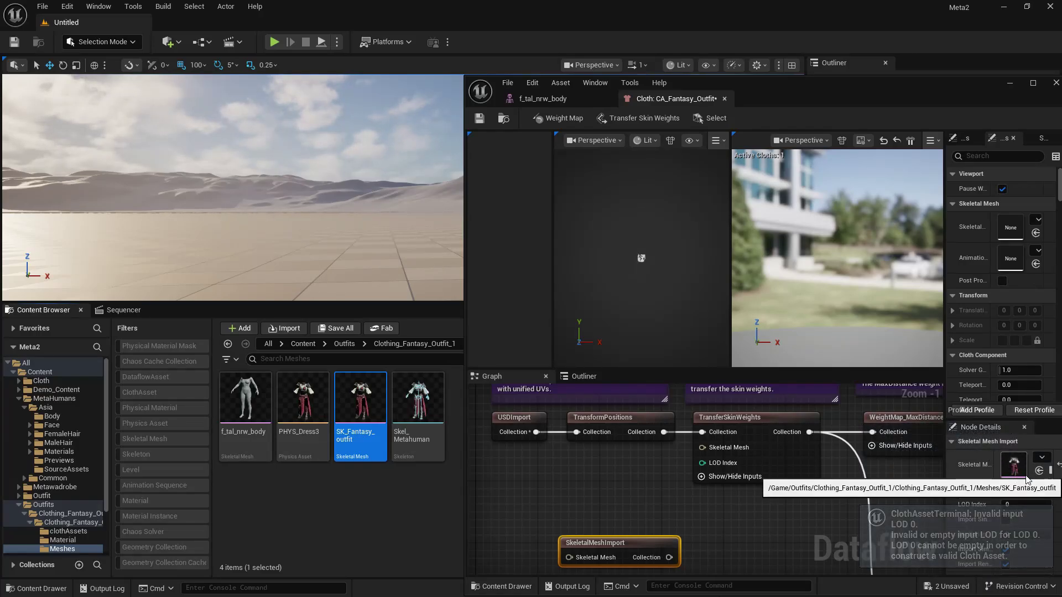
scroll(641, 260, up, 5)
right_drag(631, 447, 590, 447)
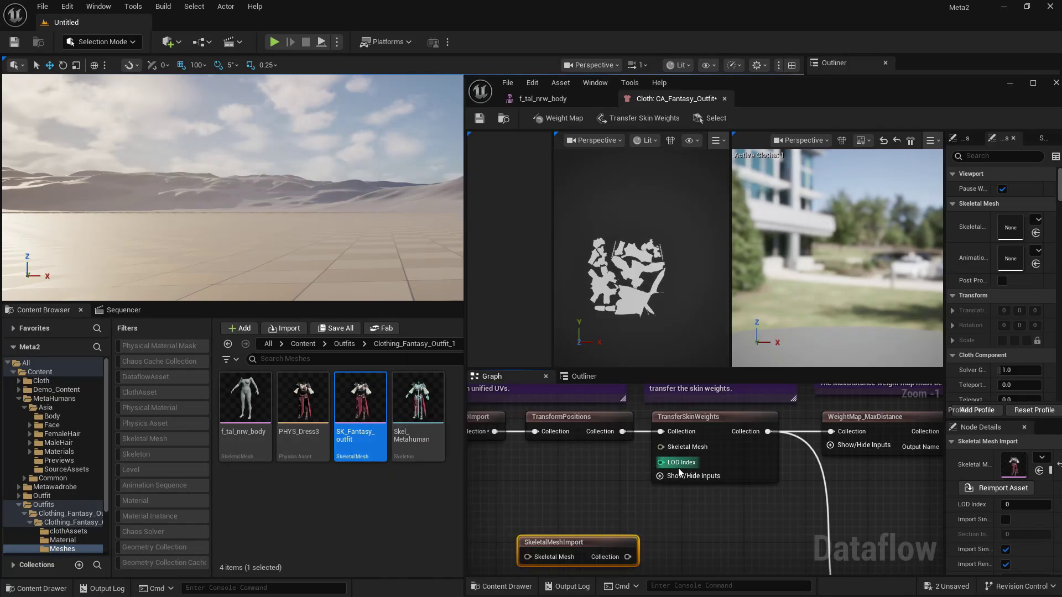
Move the outgoing Collection connections from TransferSkinWeights to the SkeletalMeshImport node's Collection output.
scroll(610, 449, down, 2)
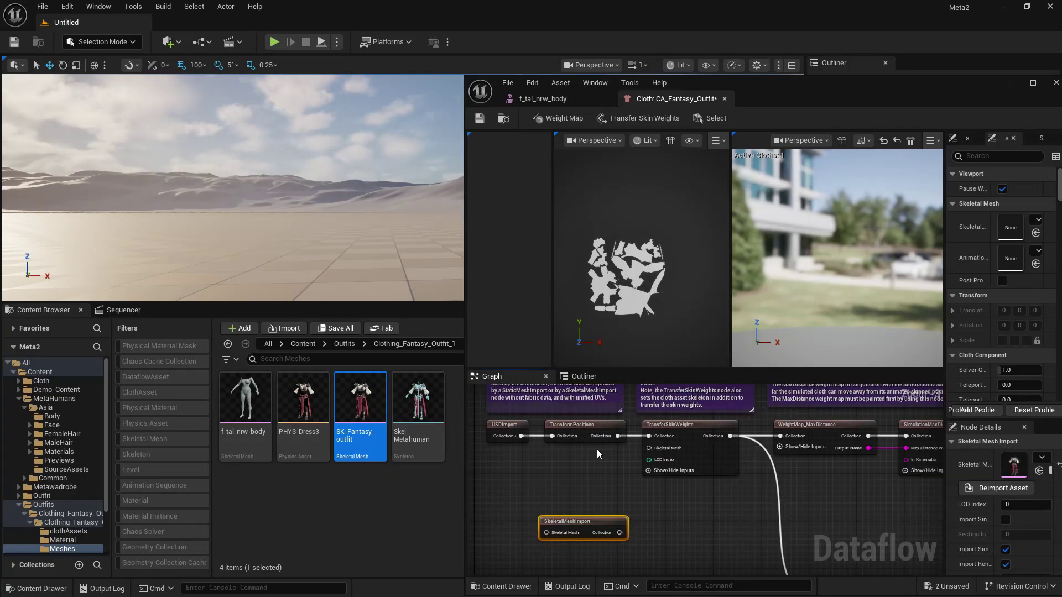
click(658, 443)
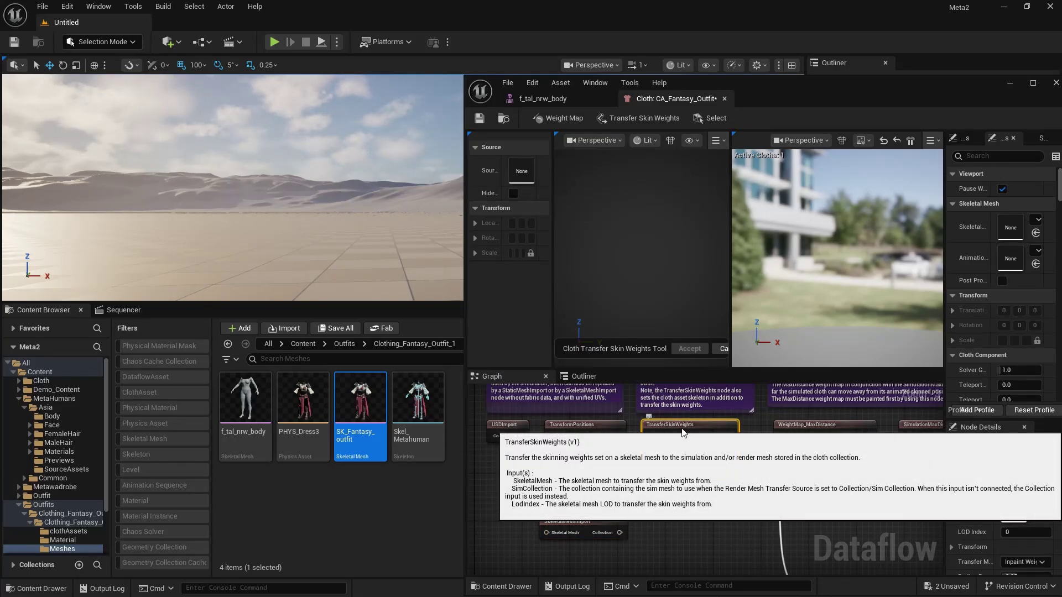
right_drag(674, 484, 565, 485)
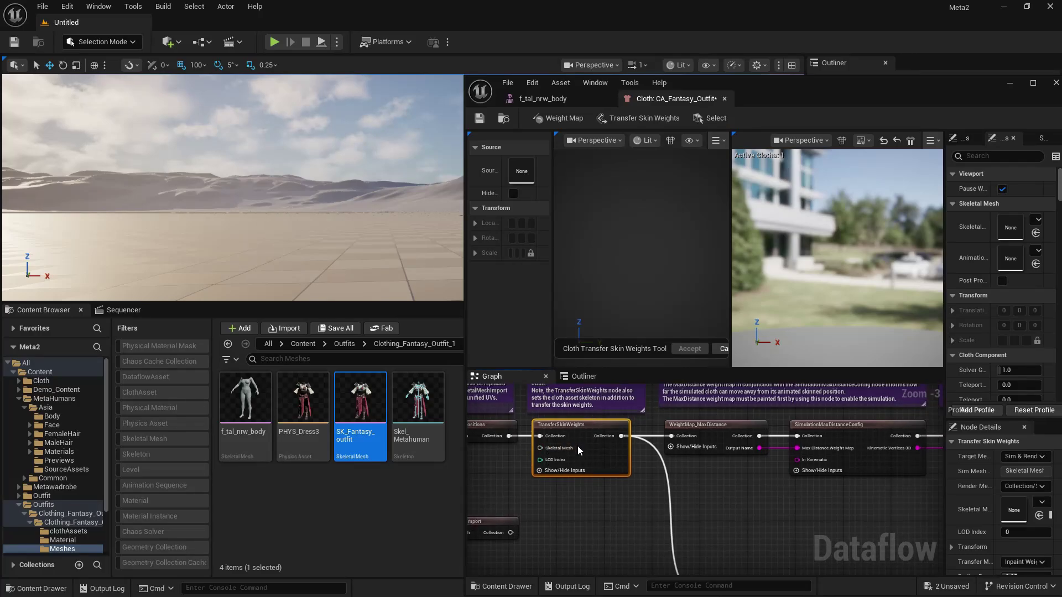
ctrl+drag(622, 436, 509, 532)
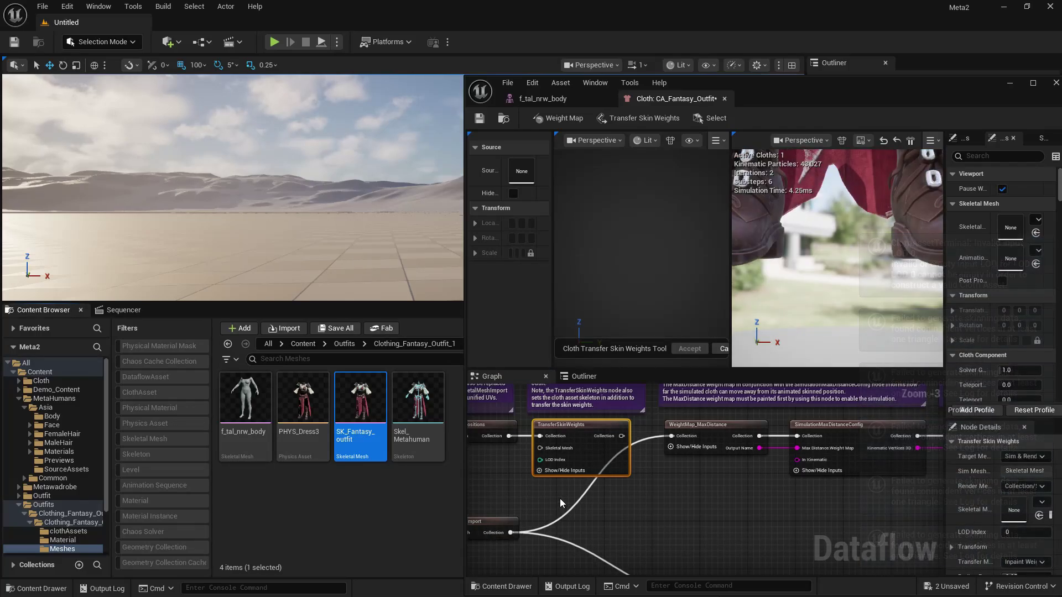
Examine the graph up to the ClothAssetTerminal node, then maximize the cloth editor and frame the whole outfit in the preview.
drag(844, 108, 578, 94)
scroll(431, 475, down, 9)
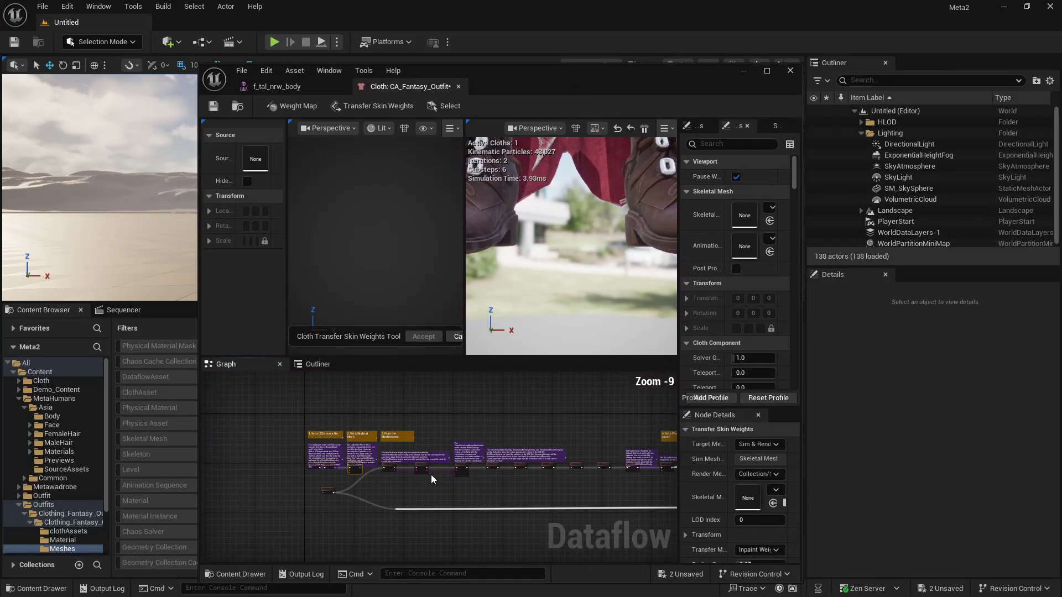
scroll(455, 459, up, 9)
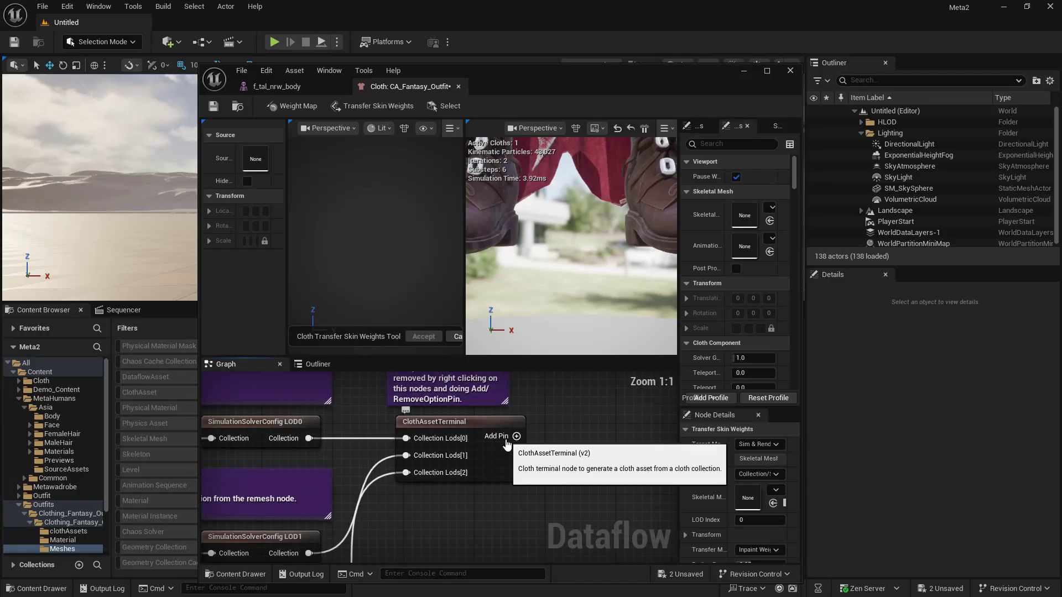
scroll(511, 437, down, 7)
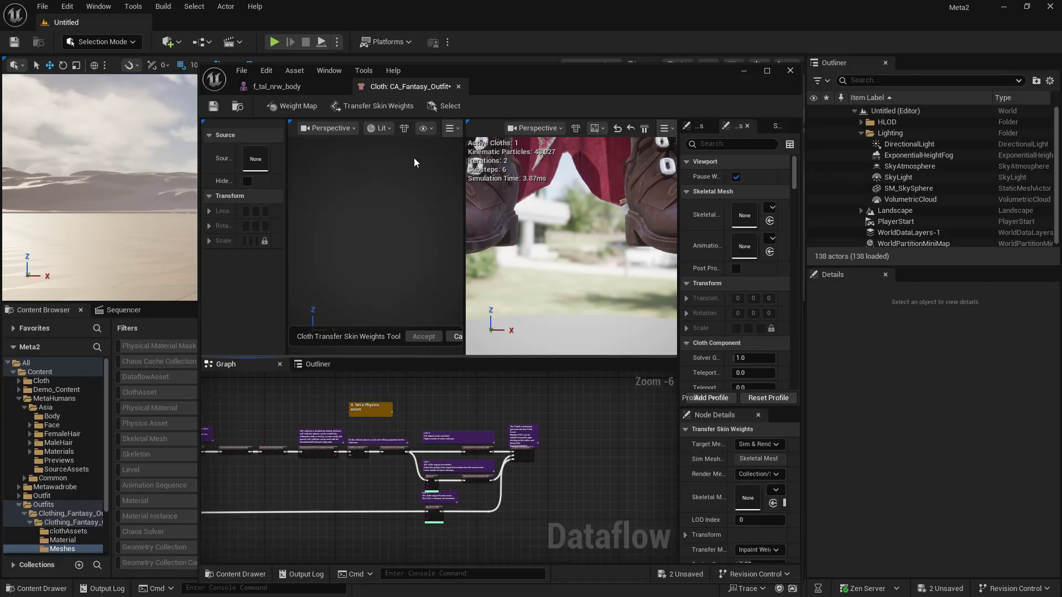
drag(518, 86, 462, 1)
middle_drag(648, 235, 647, 138)
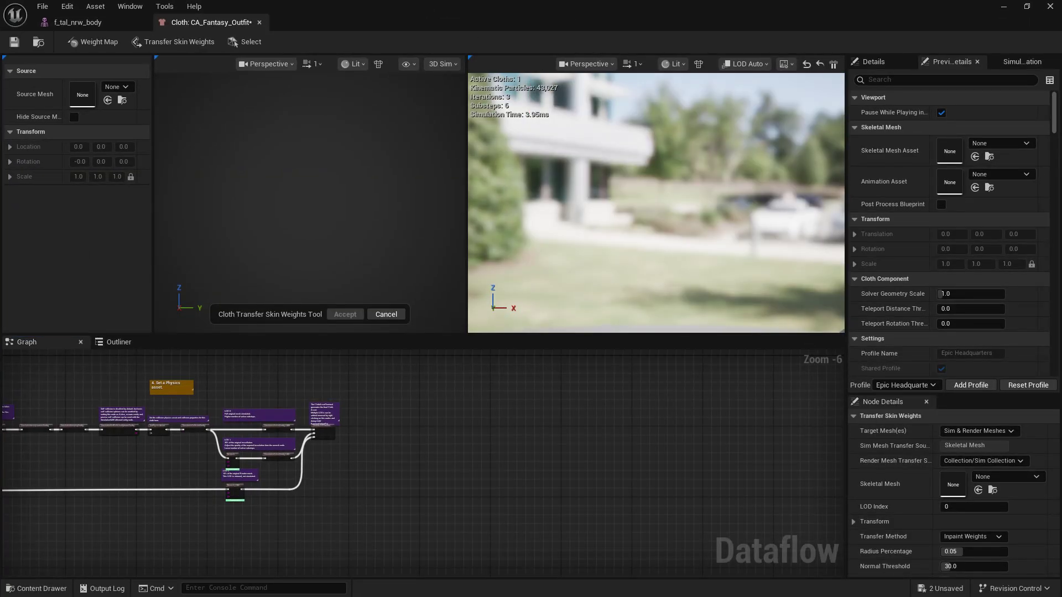
scroll(647, 235, down, 8)
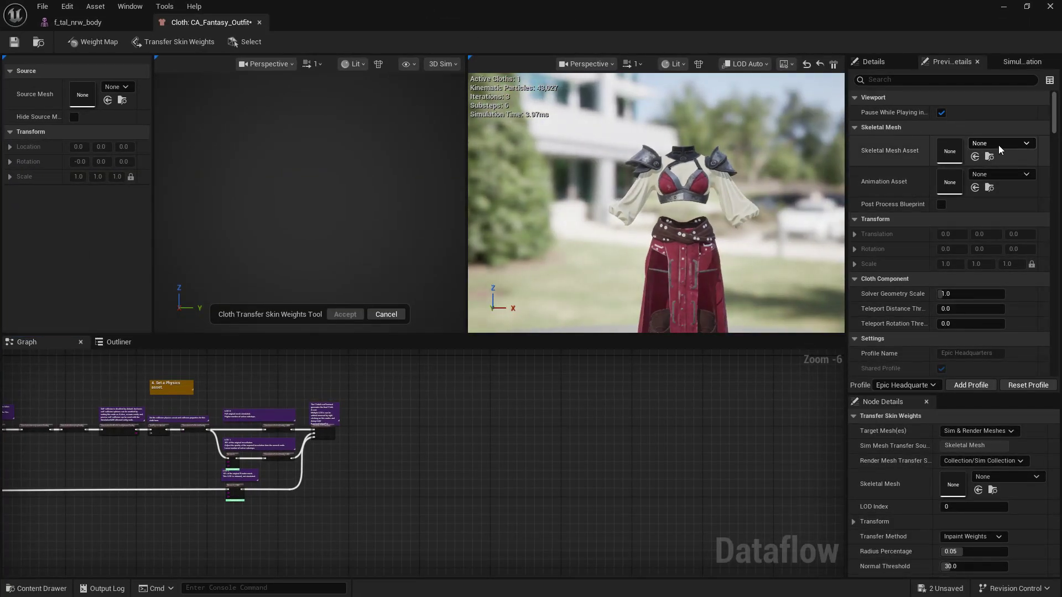
Locate the f_tal_nrw_body skeletal mesh in the content browser from its open mesh editor.
click(1000, 146)
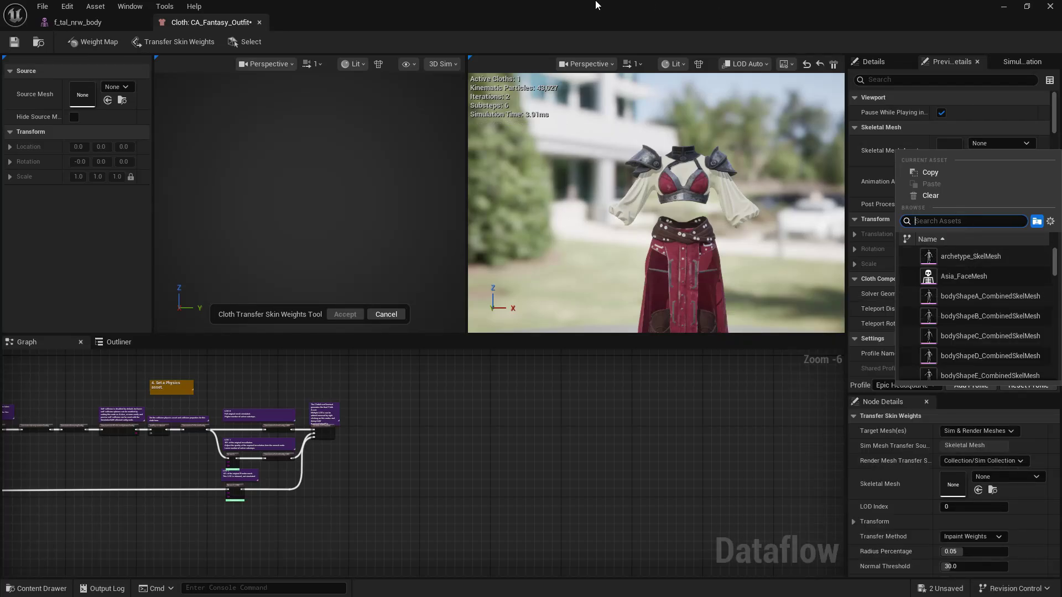
drag(595, 5, 561, 119)
click(560, 120)
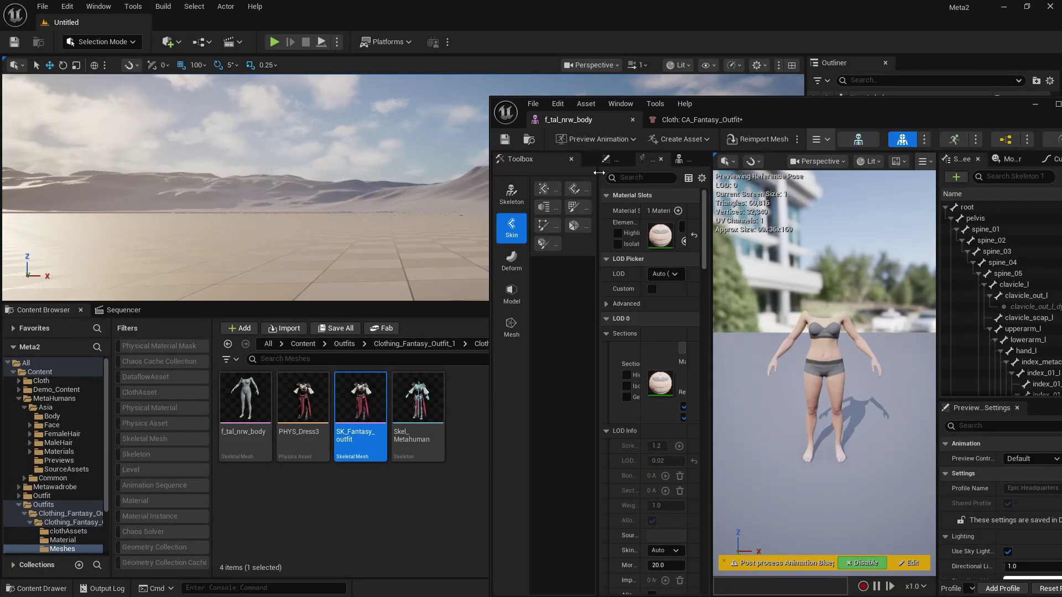
click(529, 139)
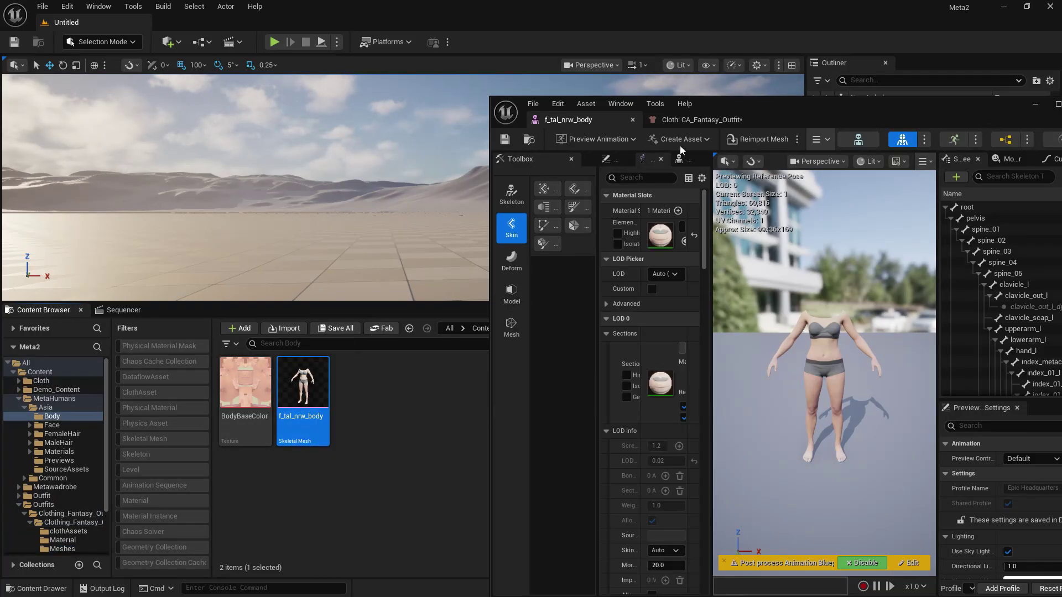
Return to the cloth asset, widen its editor, and assign f_tal_nrw_body as the preview scene's Skeletal Mesh Asset.
click(701, 119)
drag(854, 116, 472, 24)
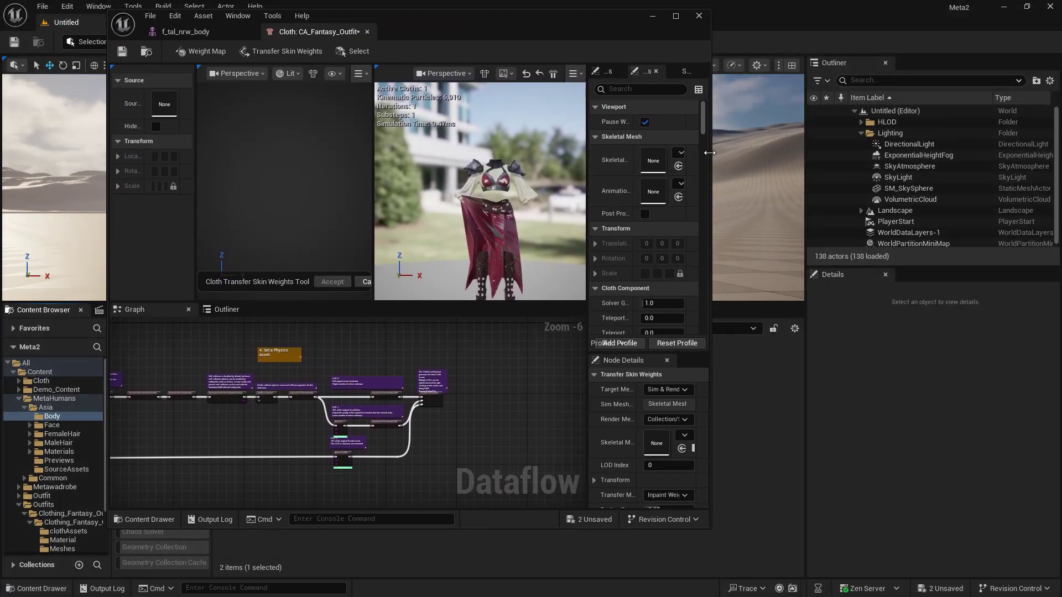
drag(710, 153, 800, 160)
click(756, 167)
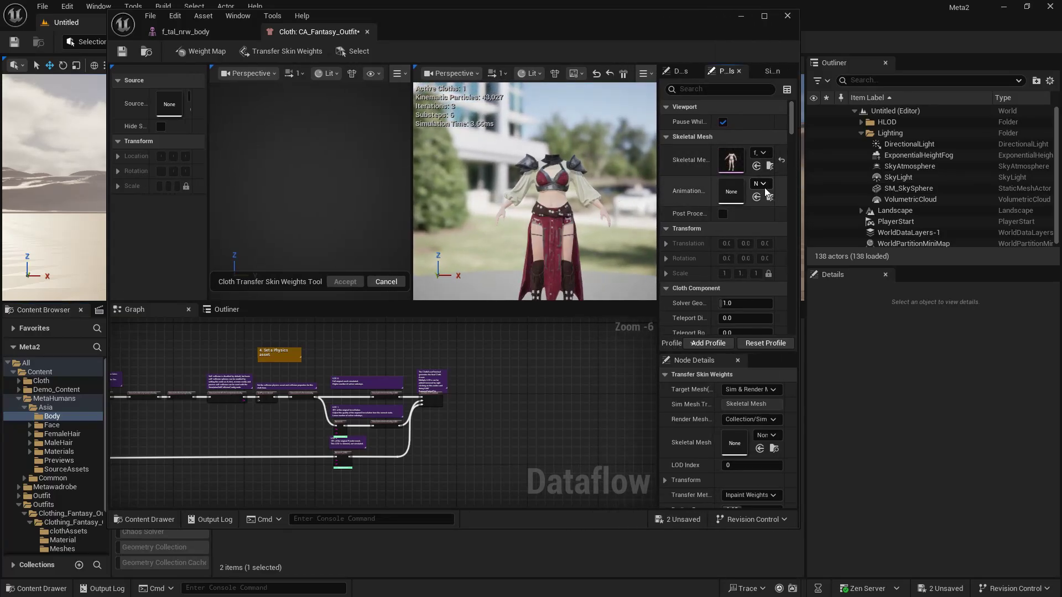
Set the preview scene's Animation Asset to Anim_MF_Idle and view the animated outfit from the front.
click(764, 185)
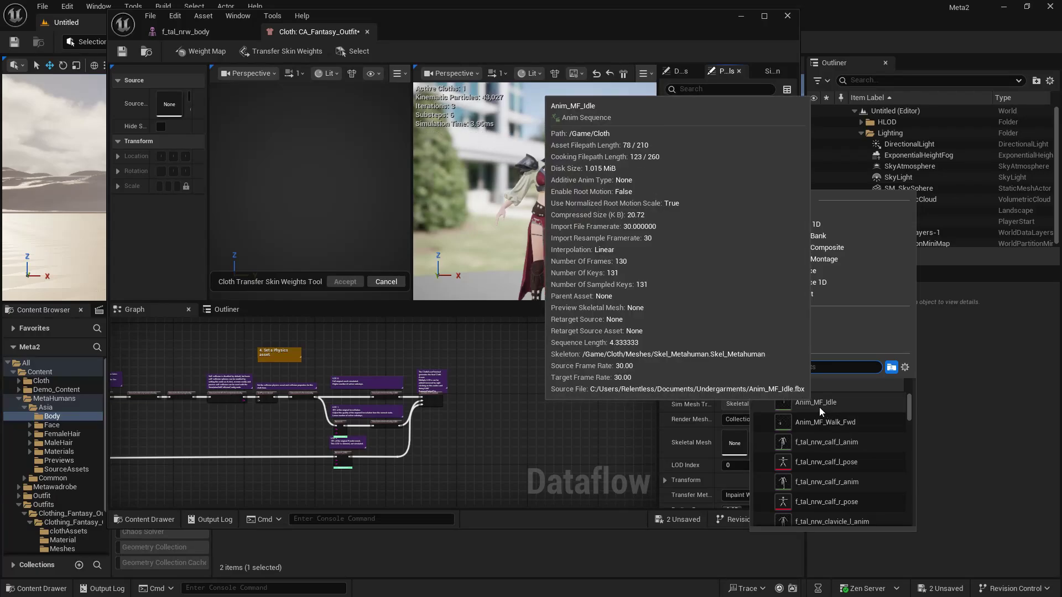
click(818, 407)
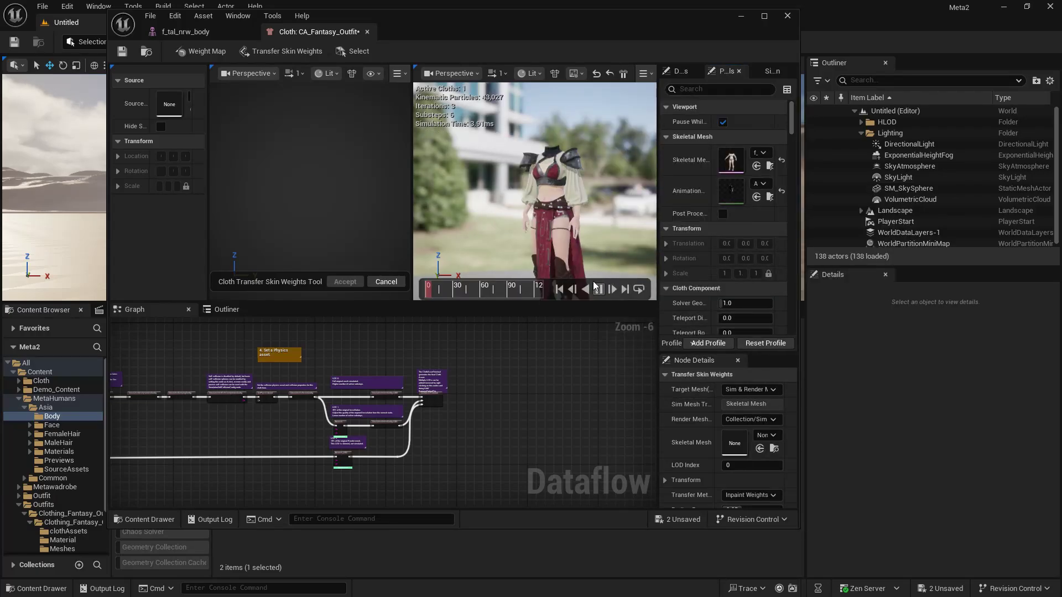
alt+drag(483, 218, 553, 218)
middle_drag(482, 218, 557, 236)
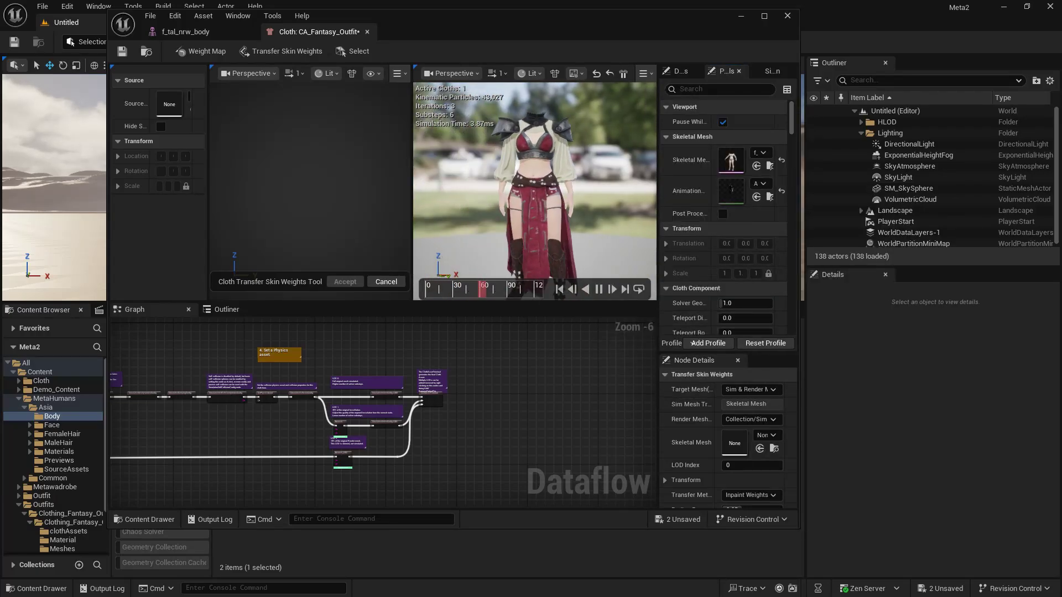
Save the CA_Fantasy_Outfit cloth asset, close its editor, and move the body mesh editor off the content browser.
key(ctrl+s)
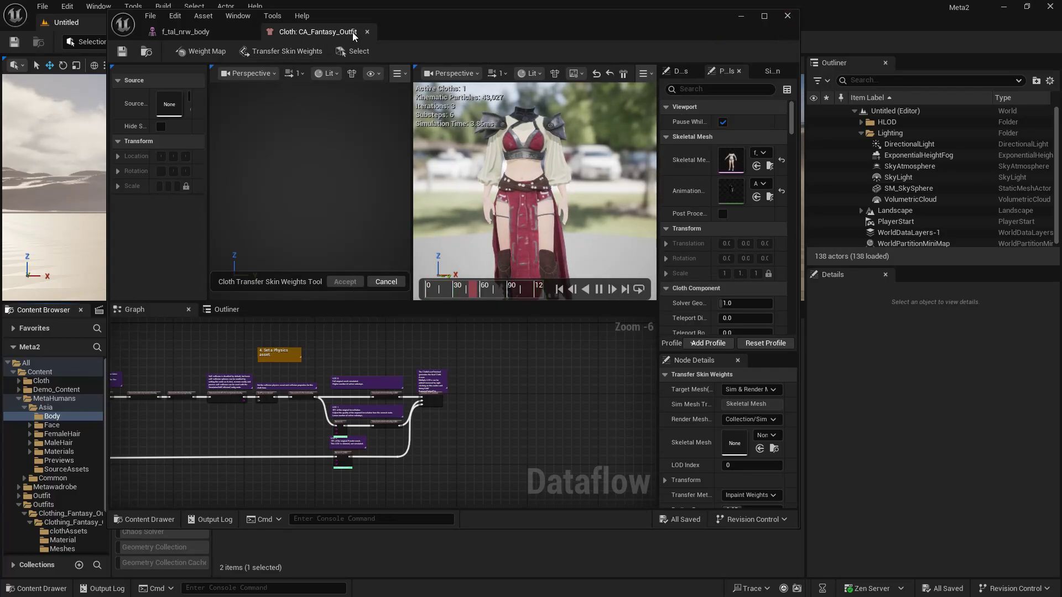
click(366, 32)
drag(361, 18, 704, 111)
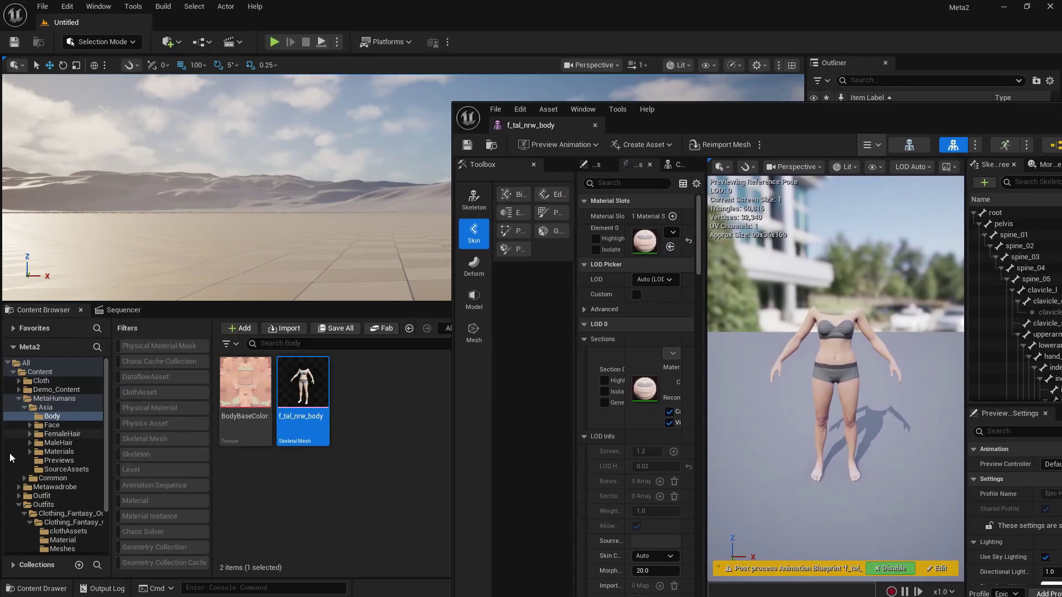
Create an OutfitAsset named OA_Fantasy in the Tutorial2 folder using the Resizable Outfit template.
scroll(10, 457, down, 3)
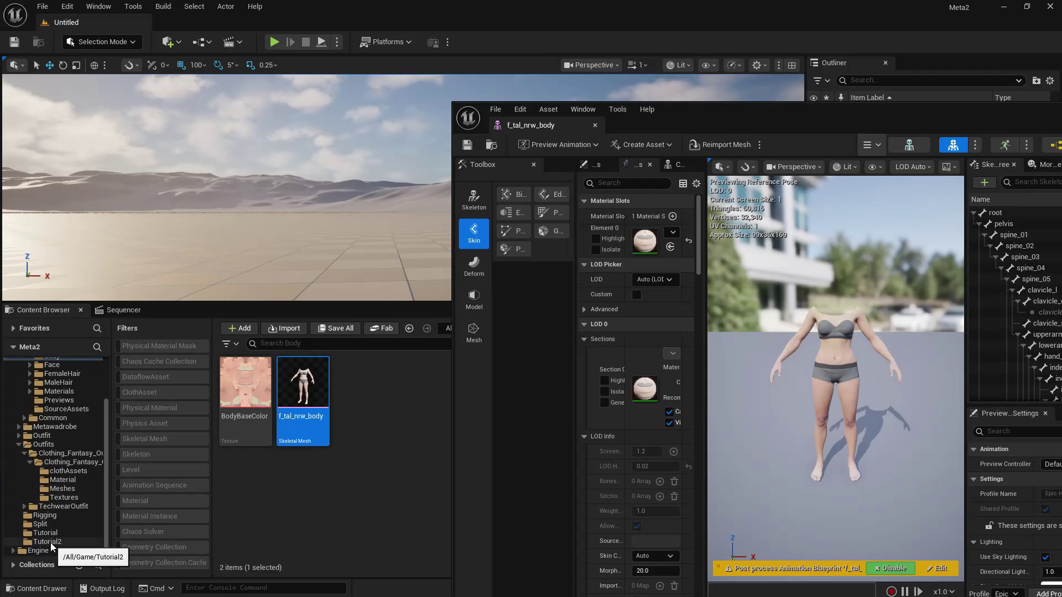
click(51, 544)
right_click(336, 476)
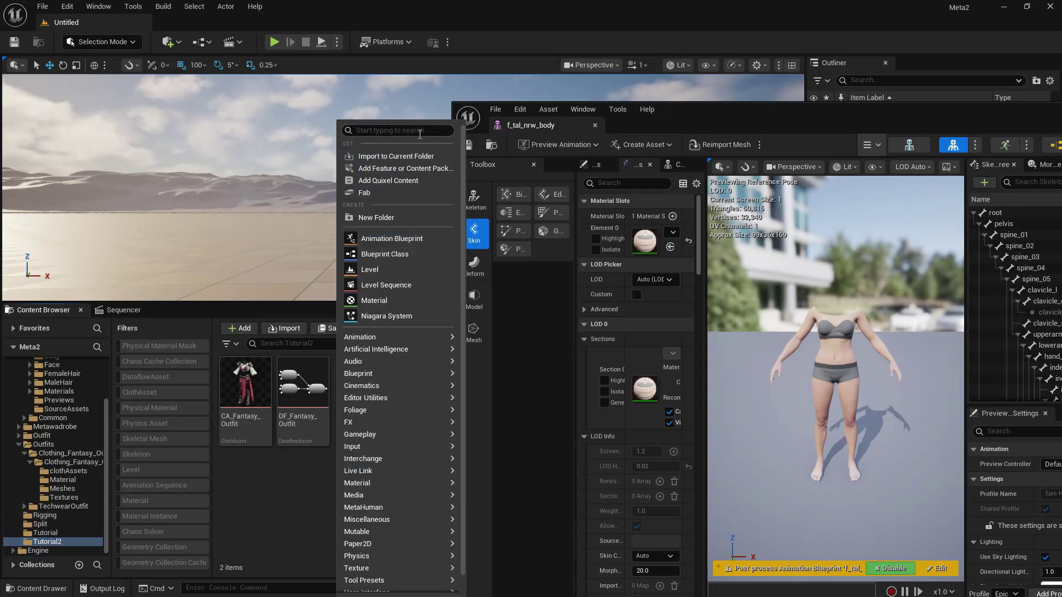
text(outfit)
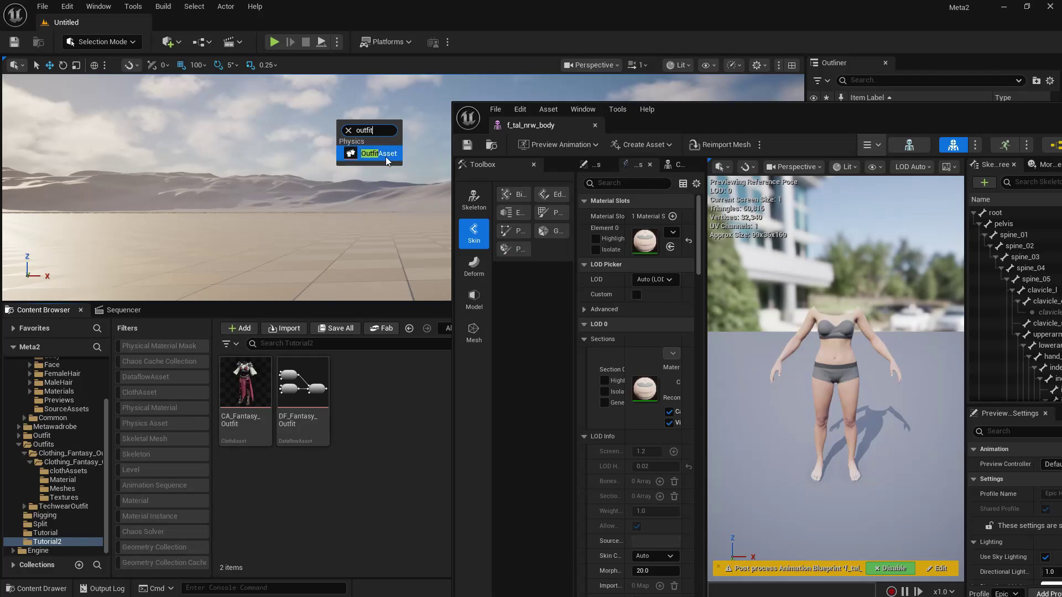
click(378, 154)
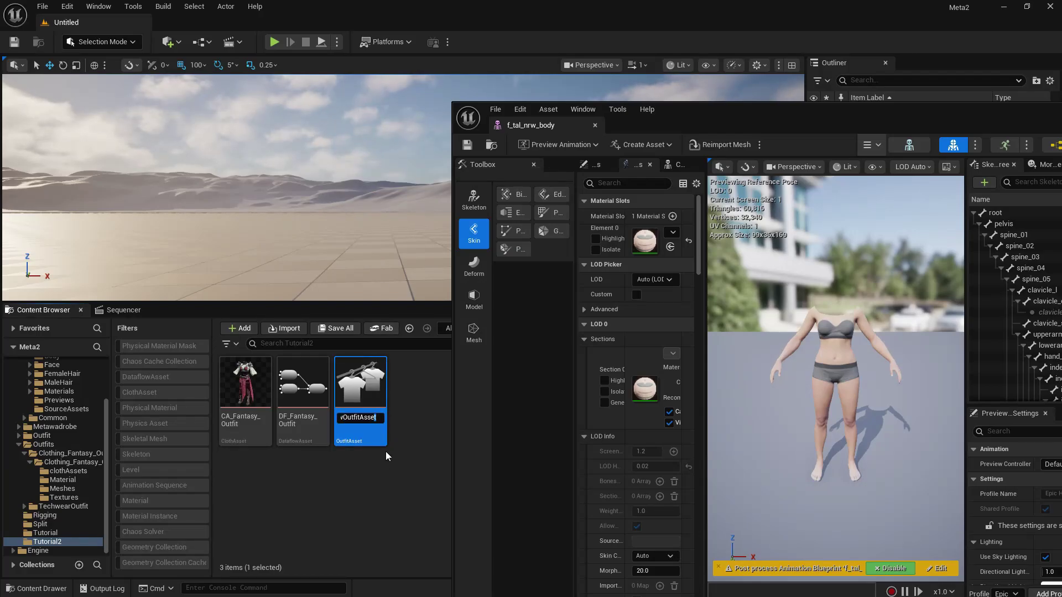
text(OA_F)
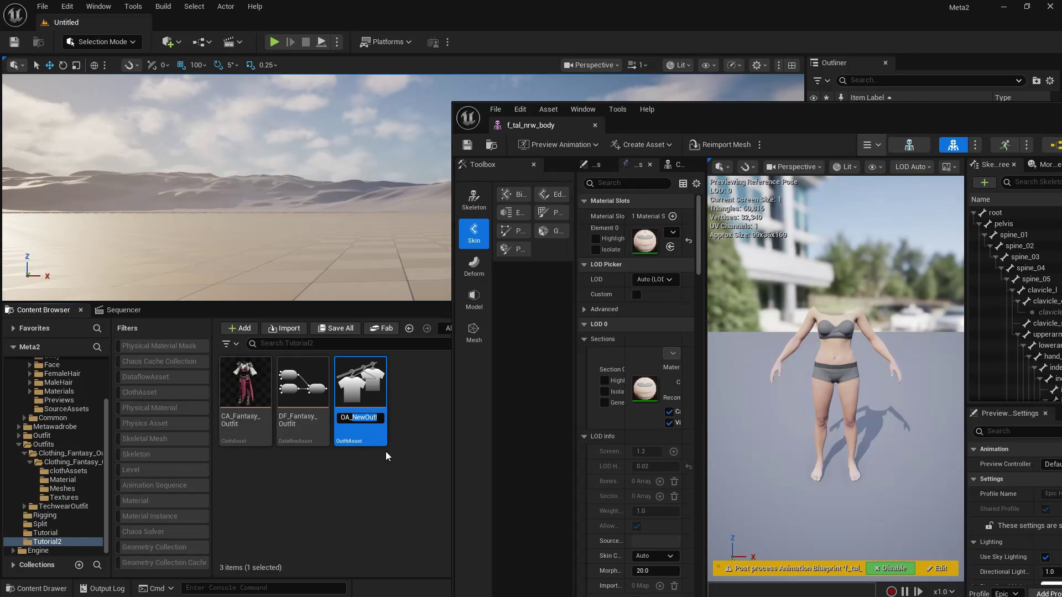
text(antasy)
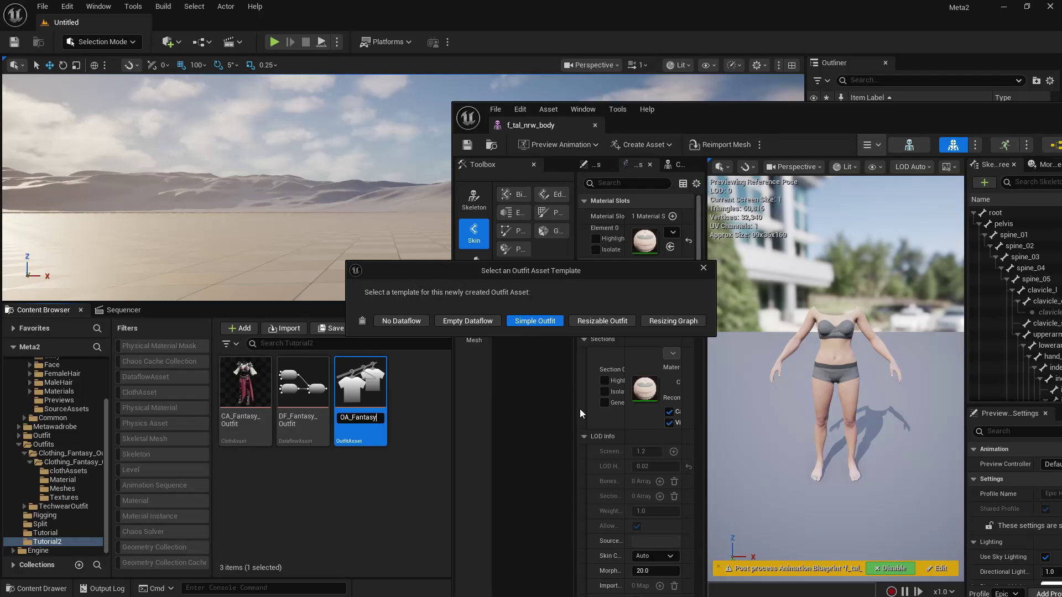
click(611, 324)
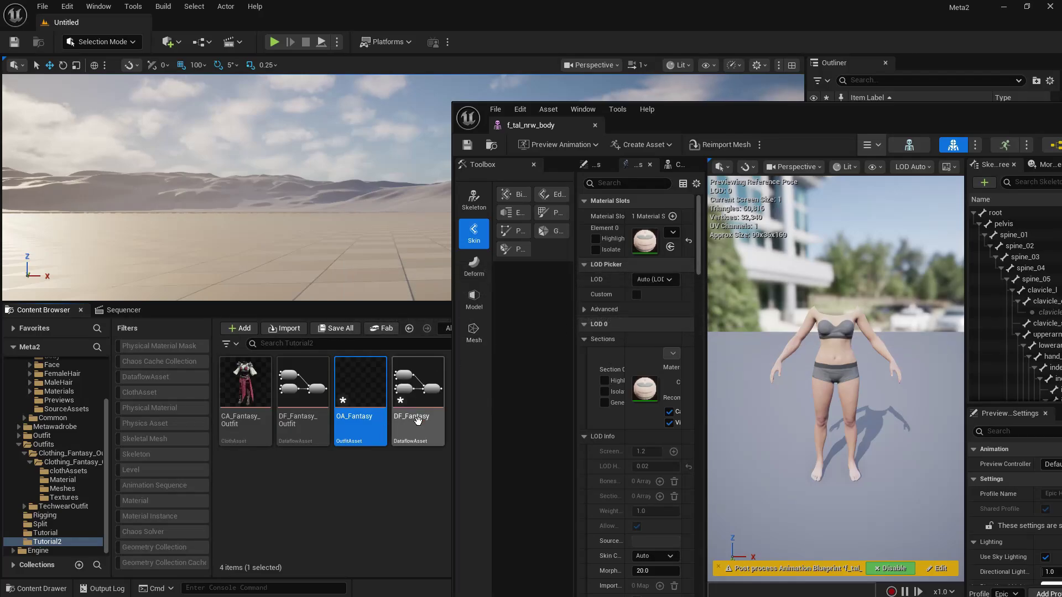
Open the OA_Fantasy outfit asset and select the SizedOutfitSource node in its dataflow graph.
double_click(370, 389)
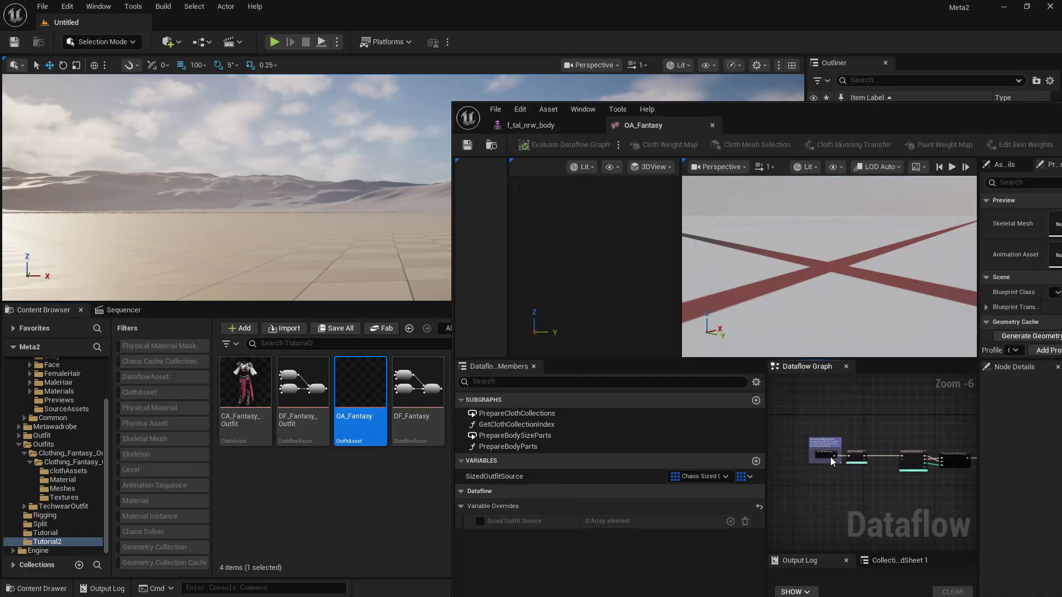
scroll(827, 447, up, 5)
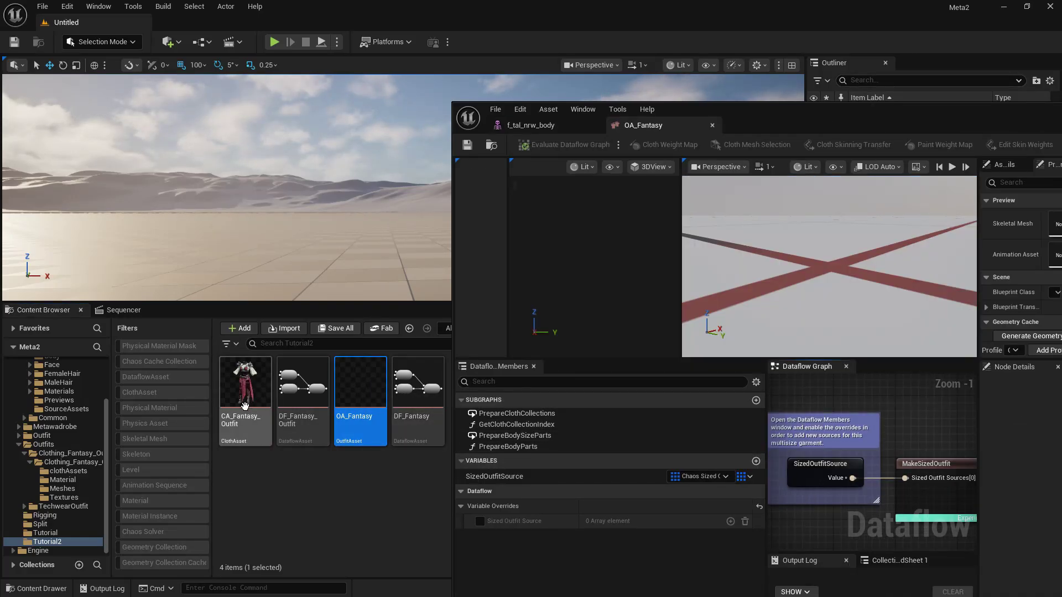
mouse_move(789, 118)
mouse_down()
mouse_move(911, 424)
mouse_move(782, 241)
mouse_move(782, 122)
mouse_up()
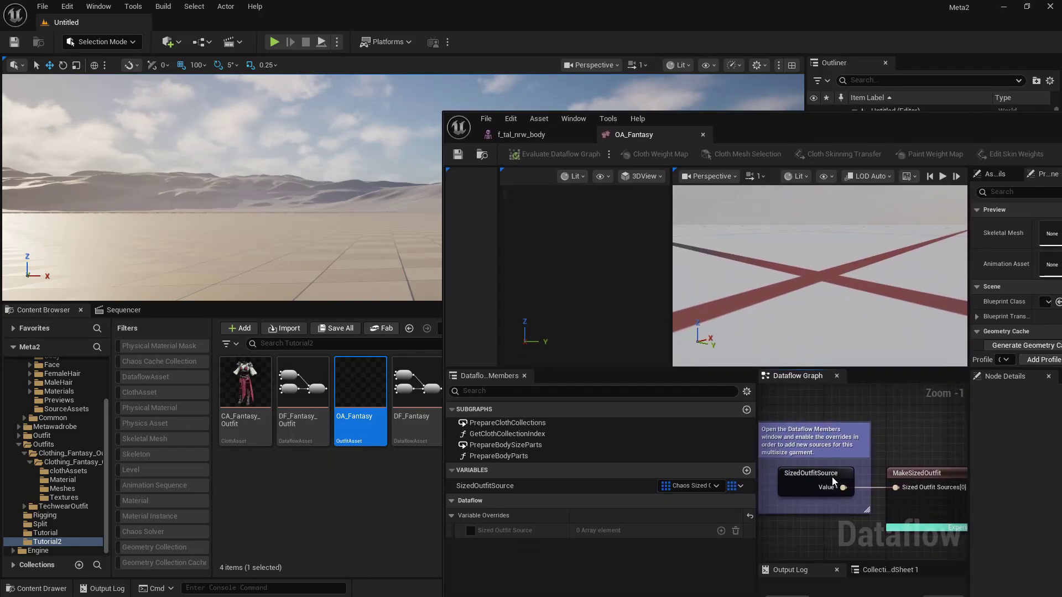
click(808, 480)
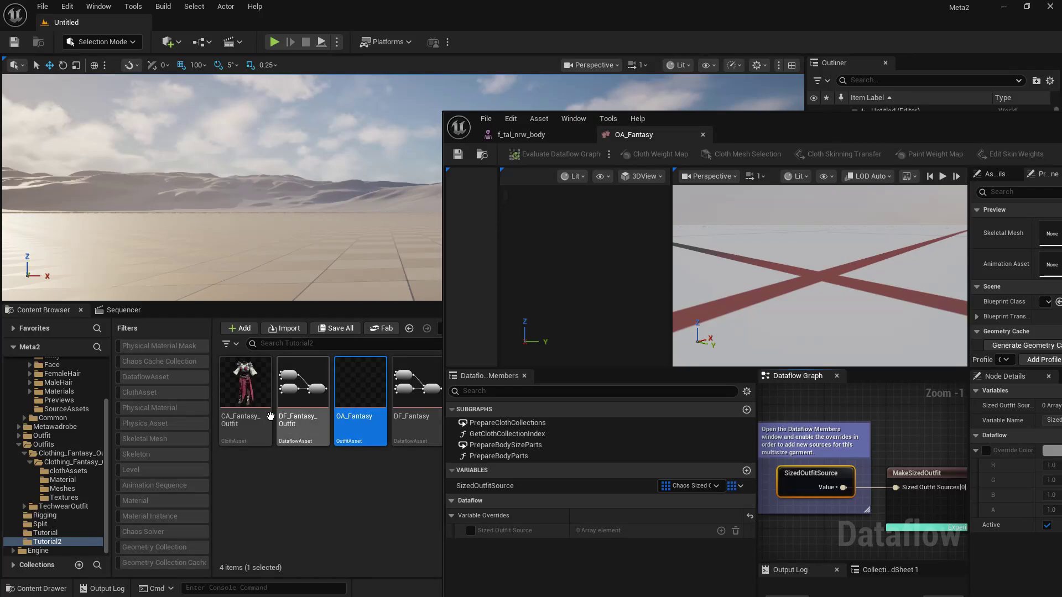
Add one Sized Outfit Source array element to the node and set its Source Asset to CA_Fantasy_Outfit.
click(246, 412)
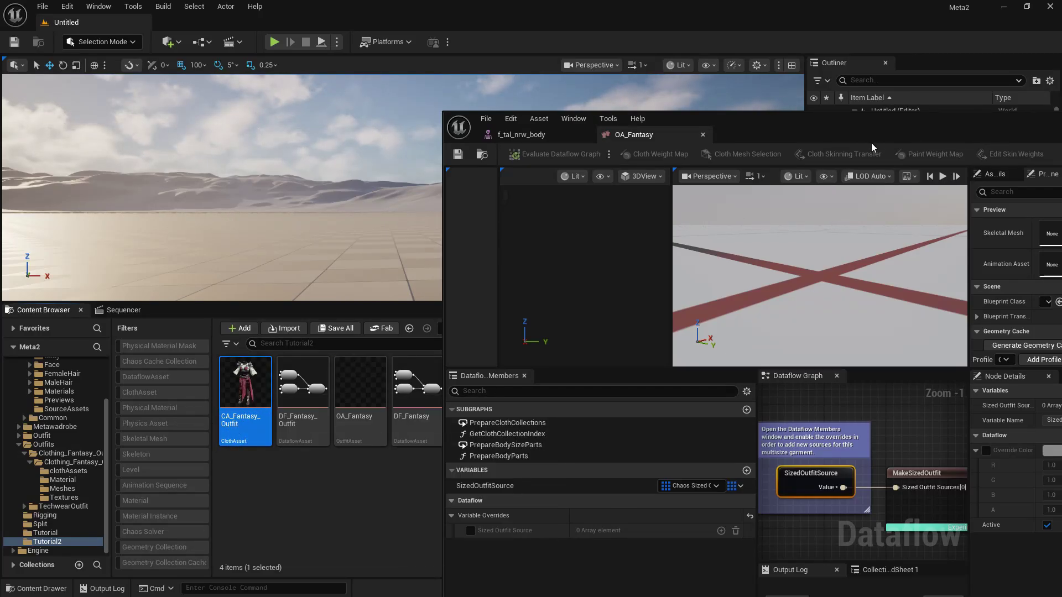
drag(888, 121, 467, 117)
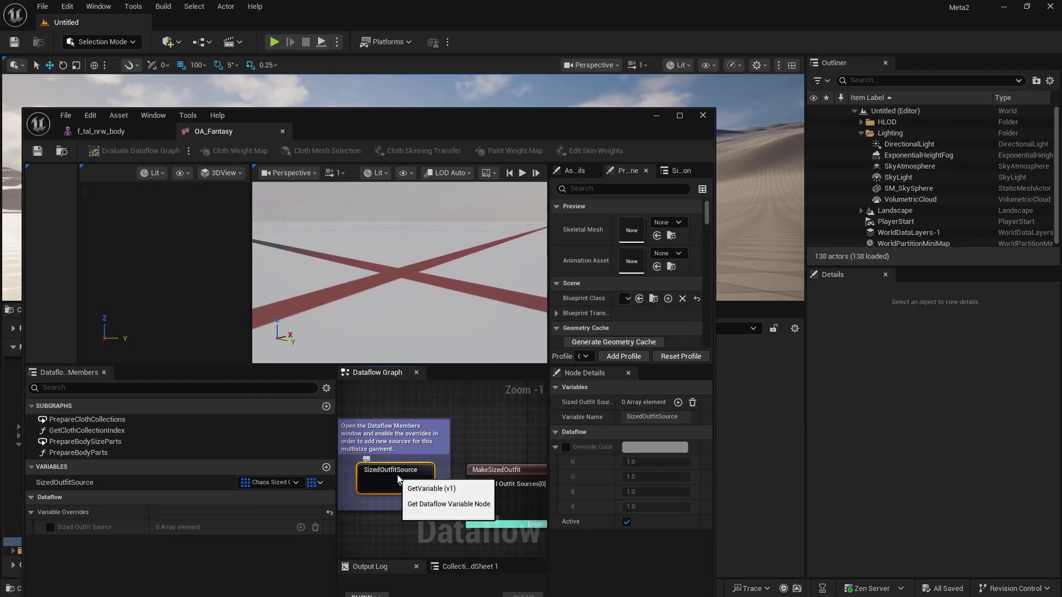
click(678, 402)
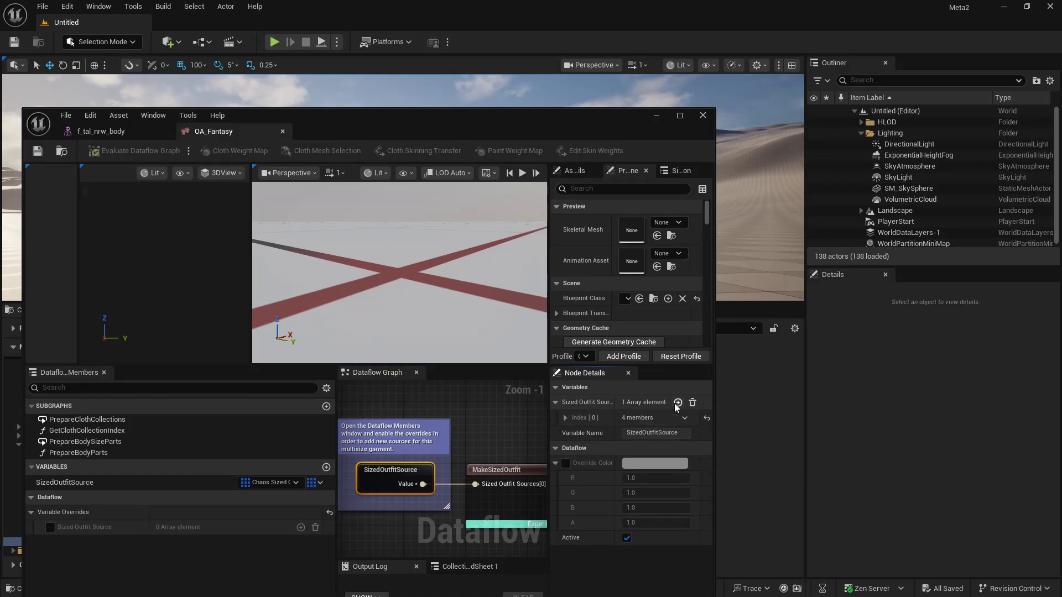
click(566, 417)
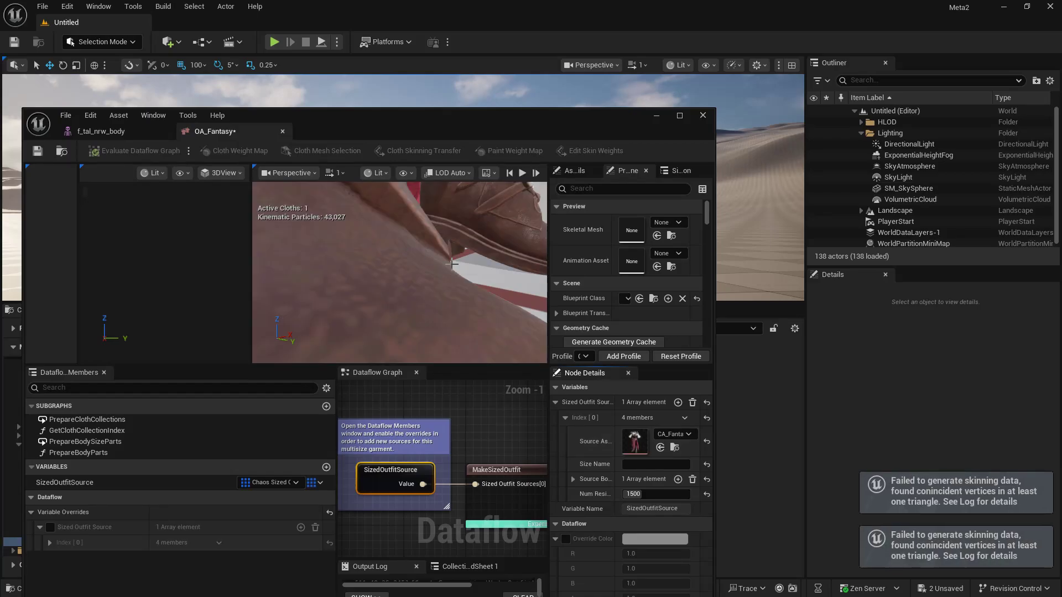
View the whole outfit from the front in the preview and save the OA_Fantasy asset.
mouse_move(400, 250)
right_down()
mouse_move(354, 268)
mouse_move(394, 238)
mouse_move(387, 221)
mouse_move(385, 249)
right_up()
scroll(401, 250, down, 5)
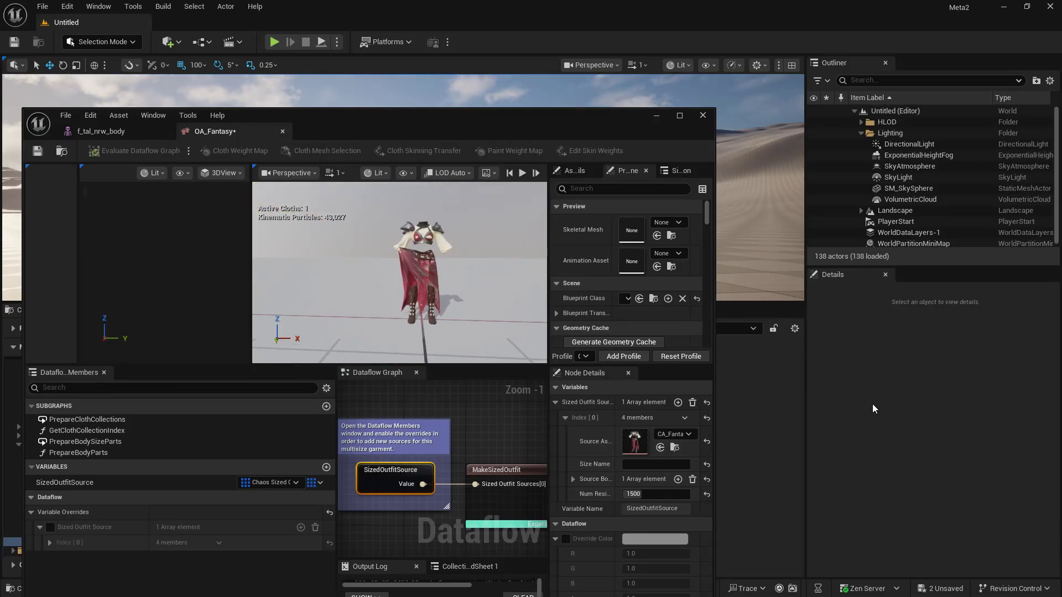
mouse_move(461, 308)
mouse_down()
mouse_move(474, 282)
mouse_move(455, 193)
mouse_move(462, 303)
mouse_up()
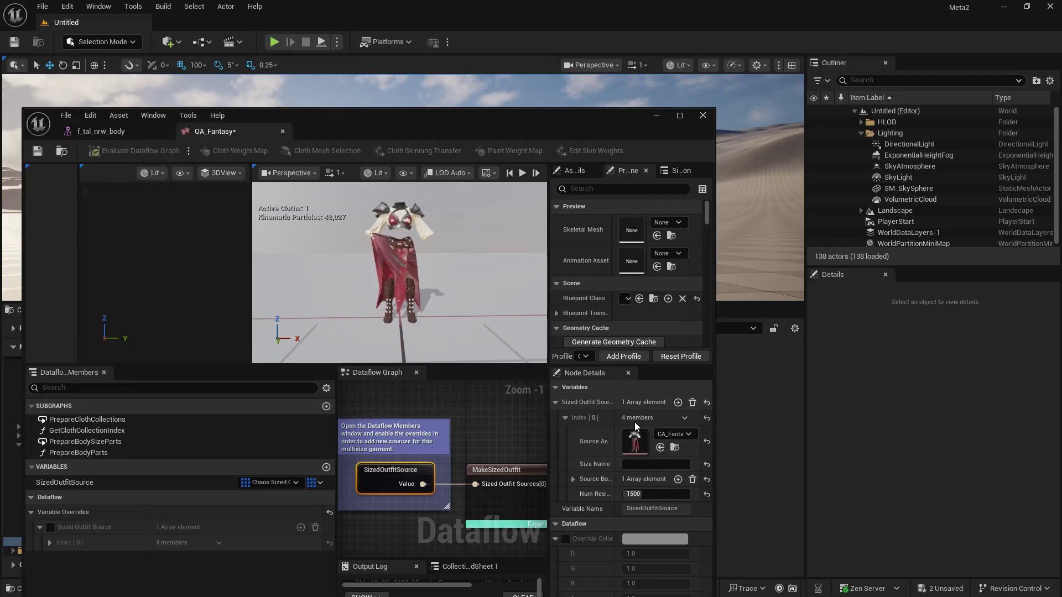
scroll(642, 506, down, 1)
key(ctrl+s)
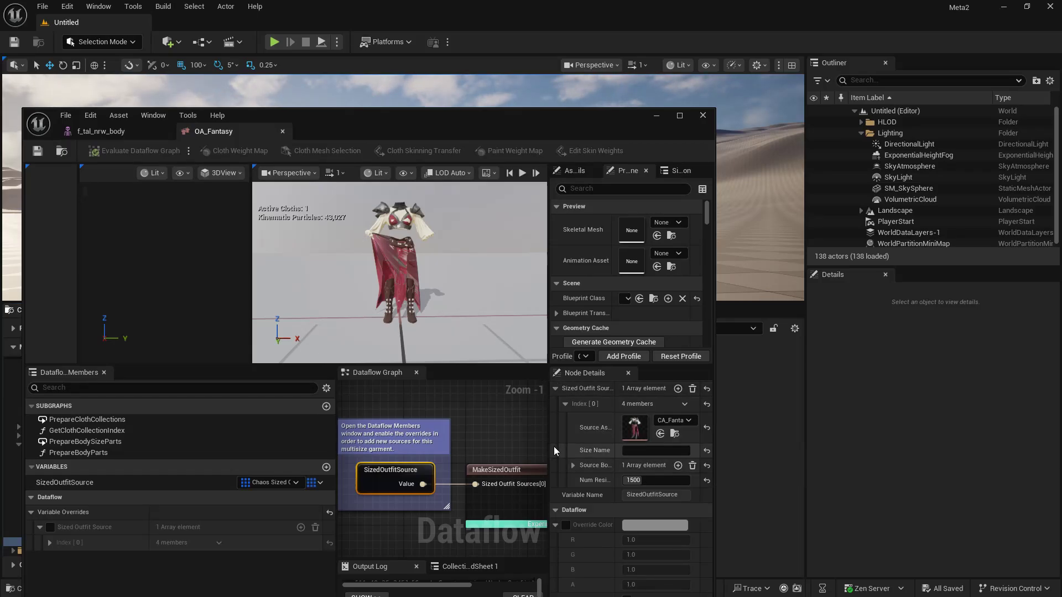
Locate f_tal_nrw_body in the content browser from its mesh editor, then return to OA_Fantasy and maximize its editor.
click(99, 132)
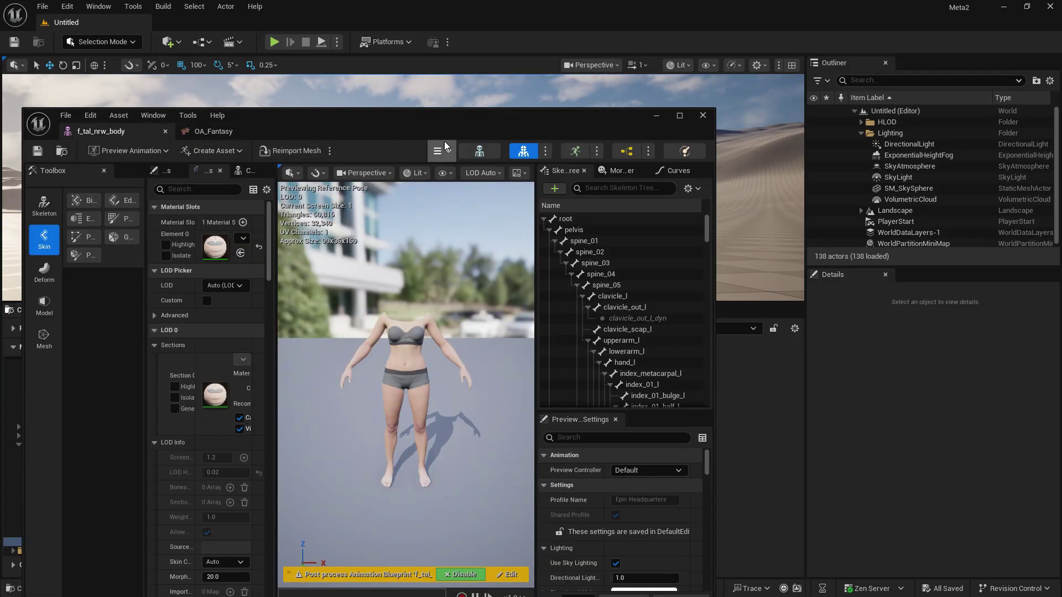
drag(476, 123, 782, 111)
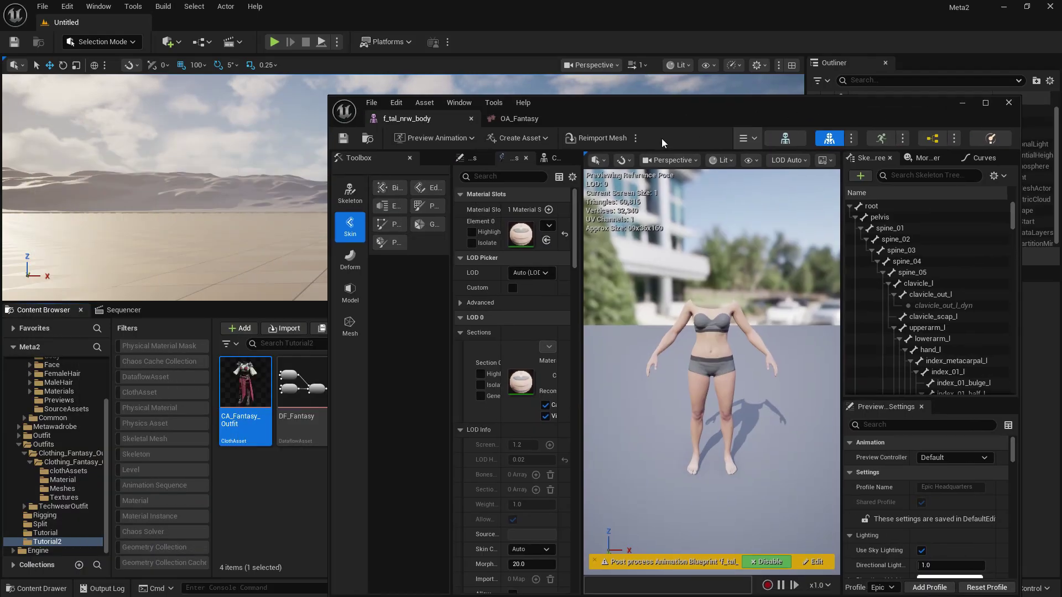
click(368, 138)
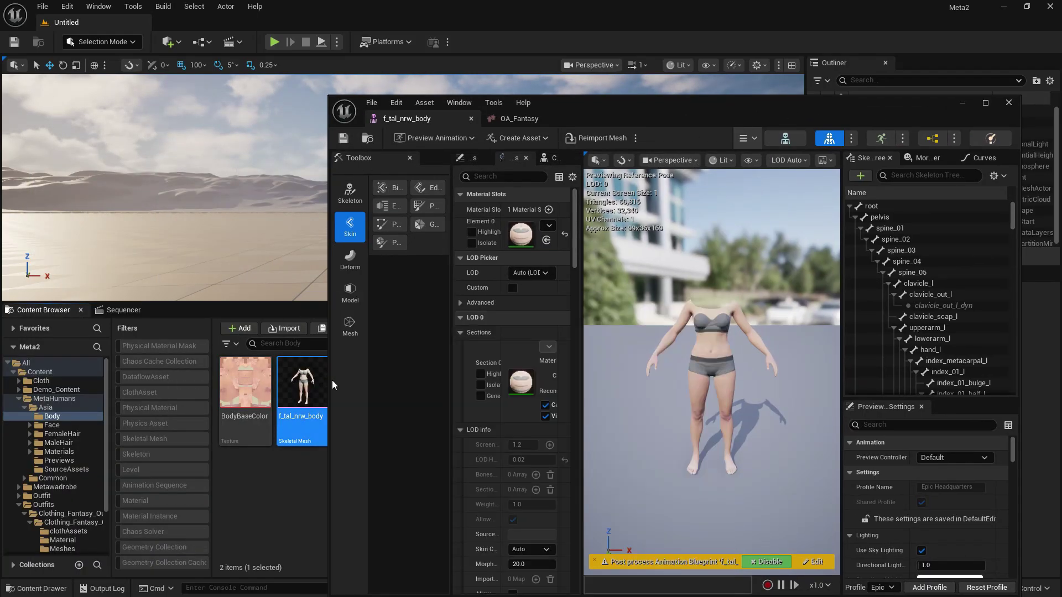
click(506, 119)
drag(726, 101, 412, 1)
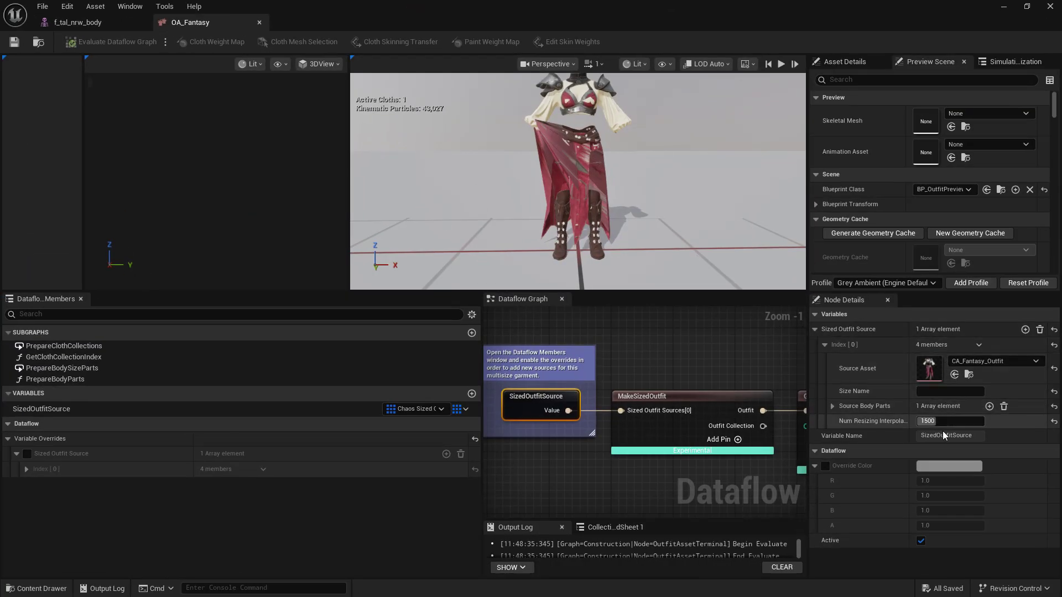
Assign the f_tal_nrw_body skeletal mesh as the first Source Body Parts element of the sized outfit source.
click(832, 406)
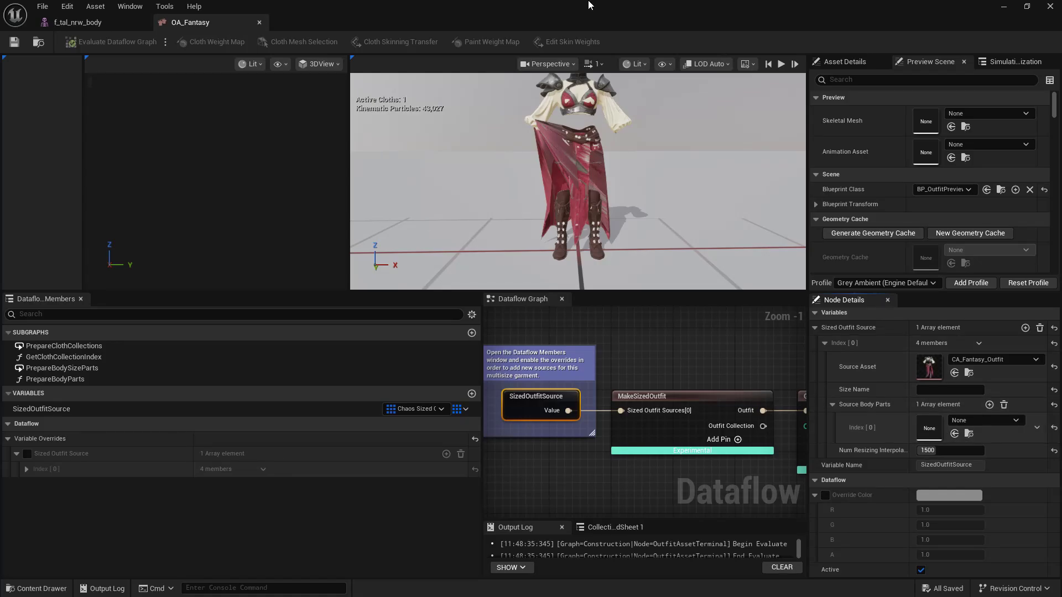
drag(588, 5, 485, 0)
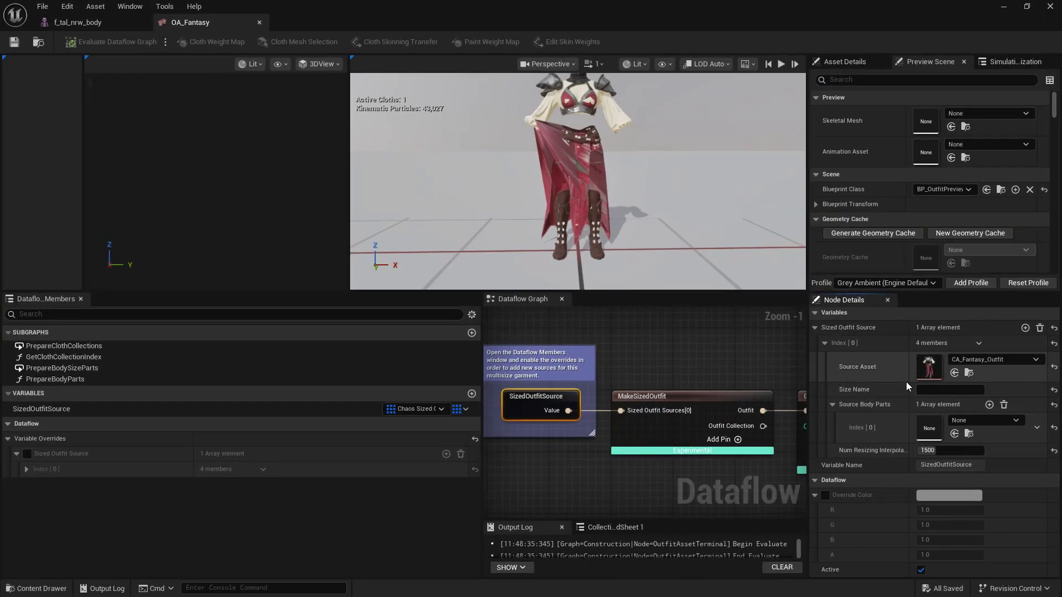
click(956, 435)
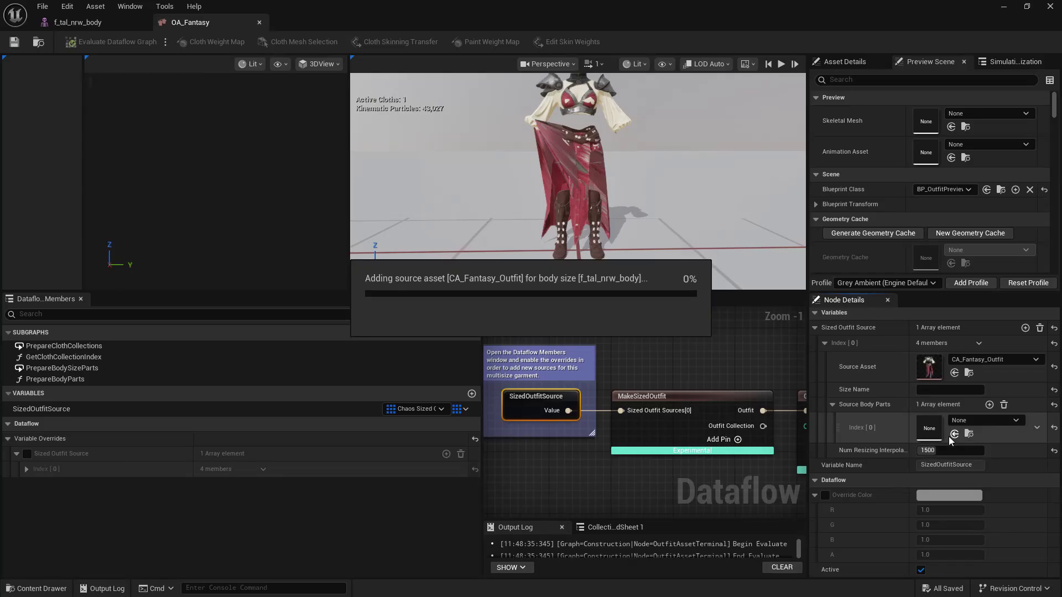
right_click(570, 400)
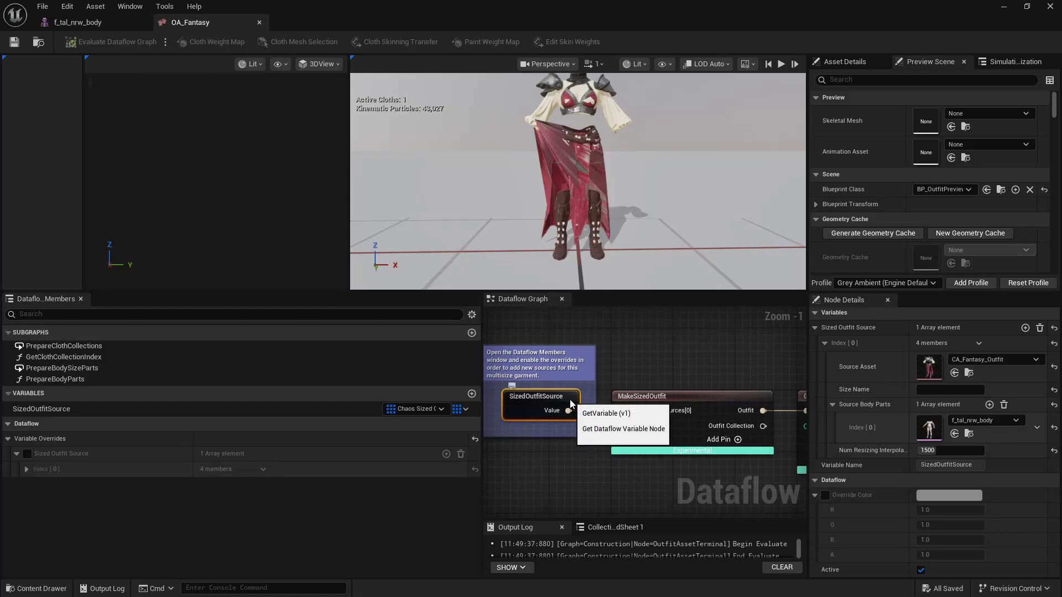
Locate the OA_Fantasy asset in the content browser and create a MetaHuman Wardrobe Item in the same Tutorial2 folder.
drag(545, 4, 865, 103)
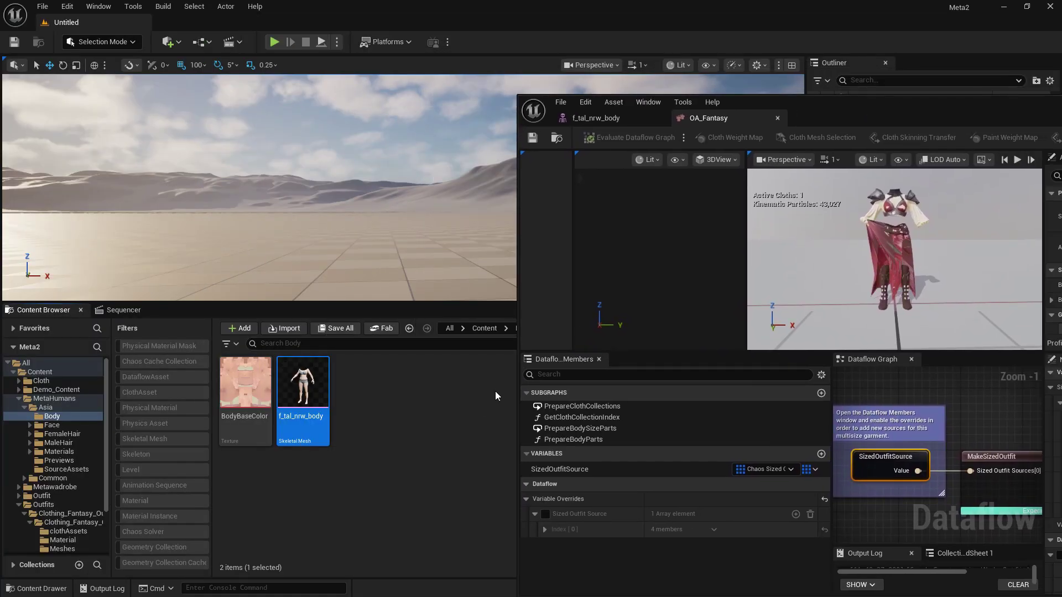
click(554, 141)
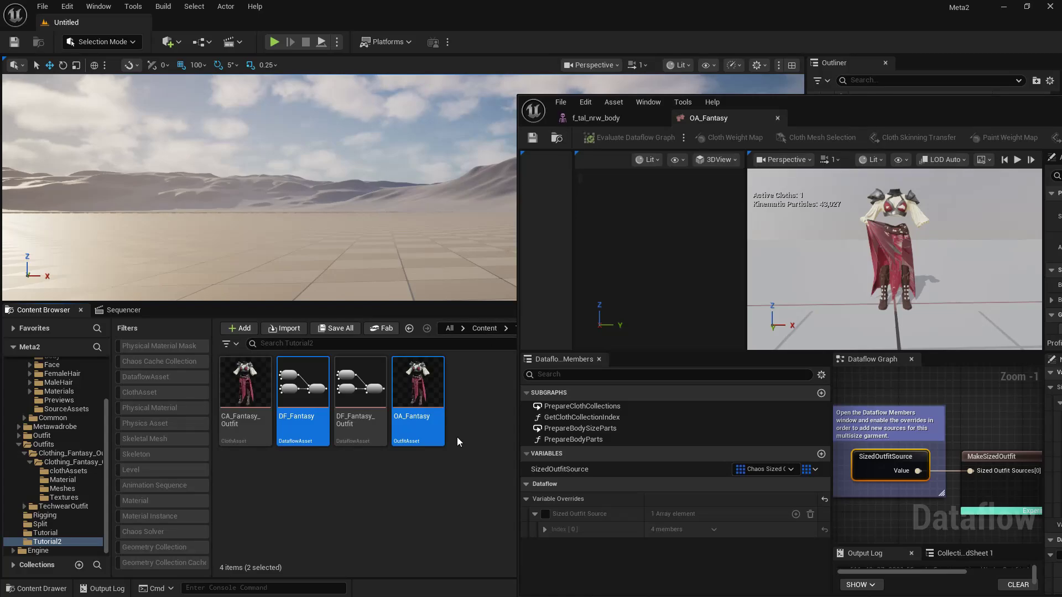
right_click(478, 369)
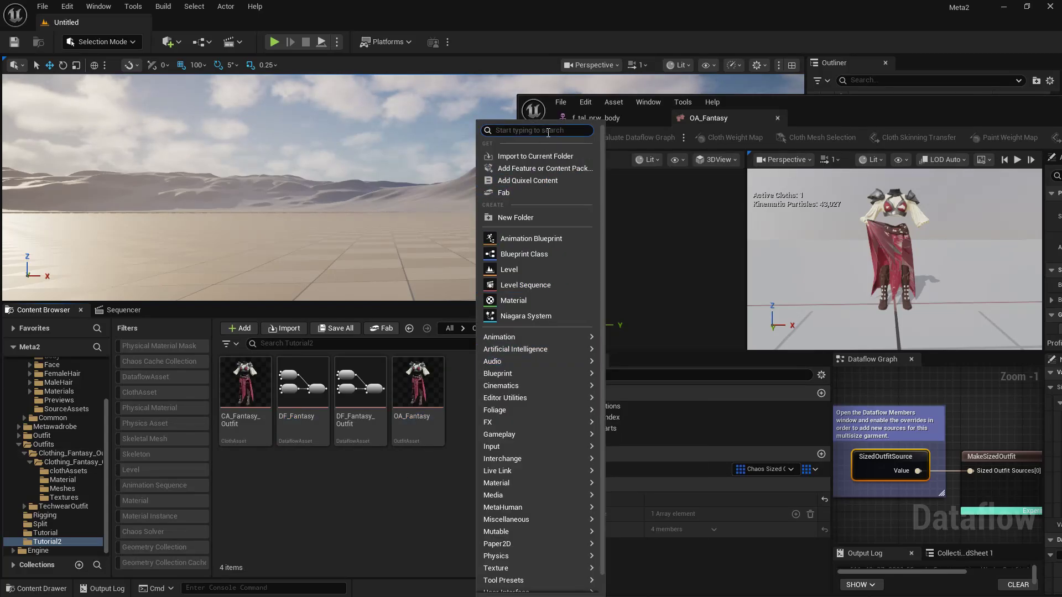
text(ward)
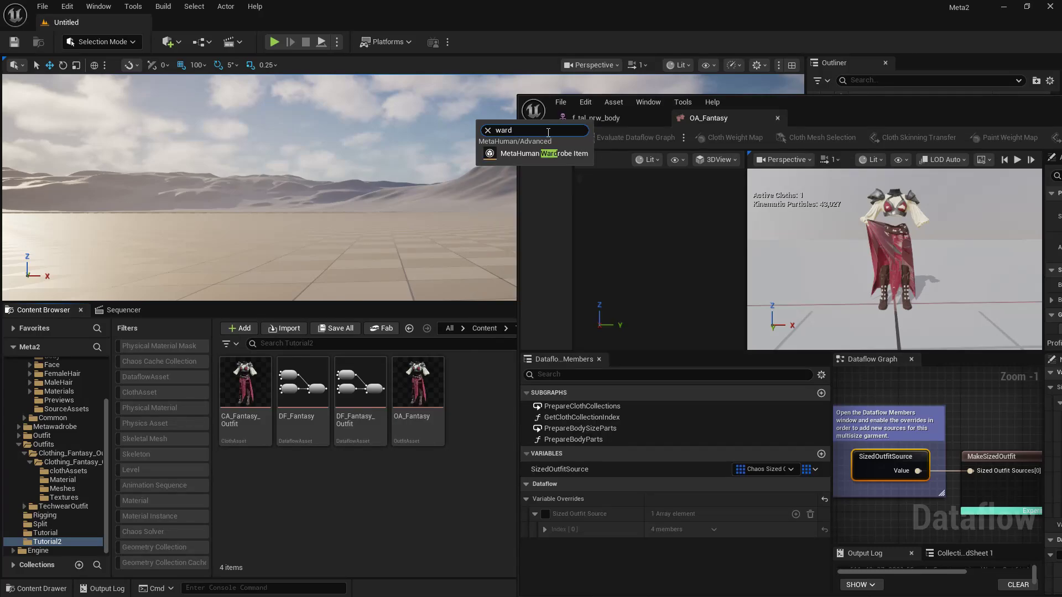
click(538, 154)
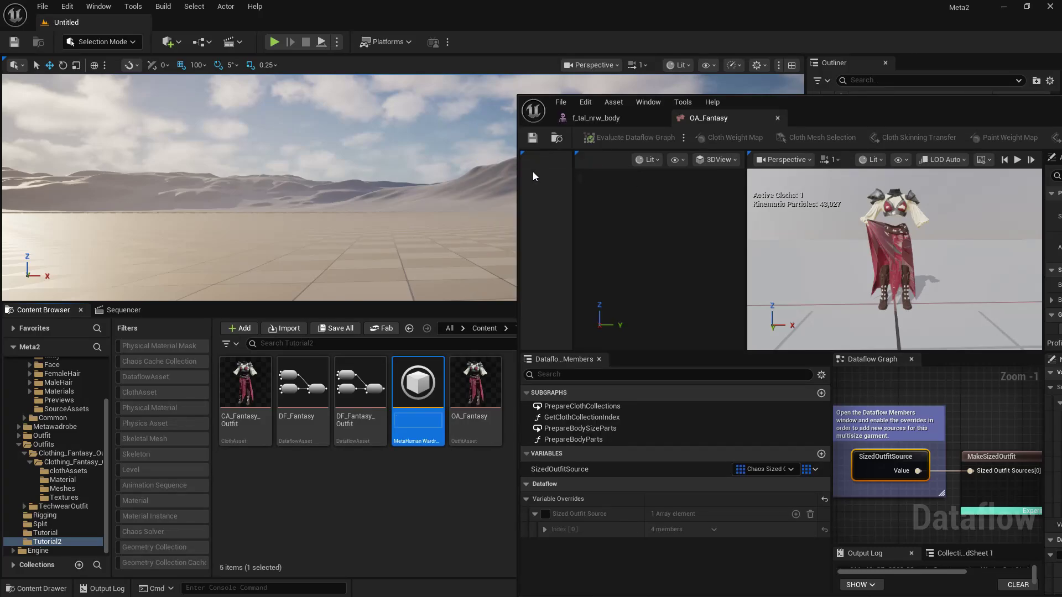
Name the new MetaHuman Wardrobe Item WI_Fantasy.
key(End)
key(shift+Left)
key(shift+Left)
key(shift+Left)
key(shift+Left)
key(ctrl+a)
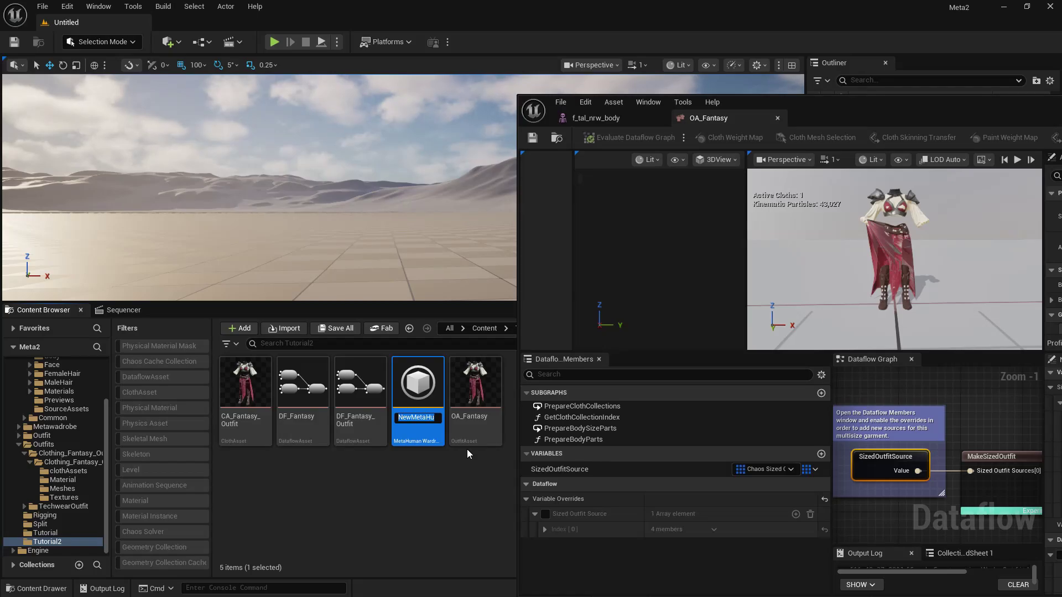
text(W)
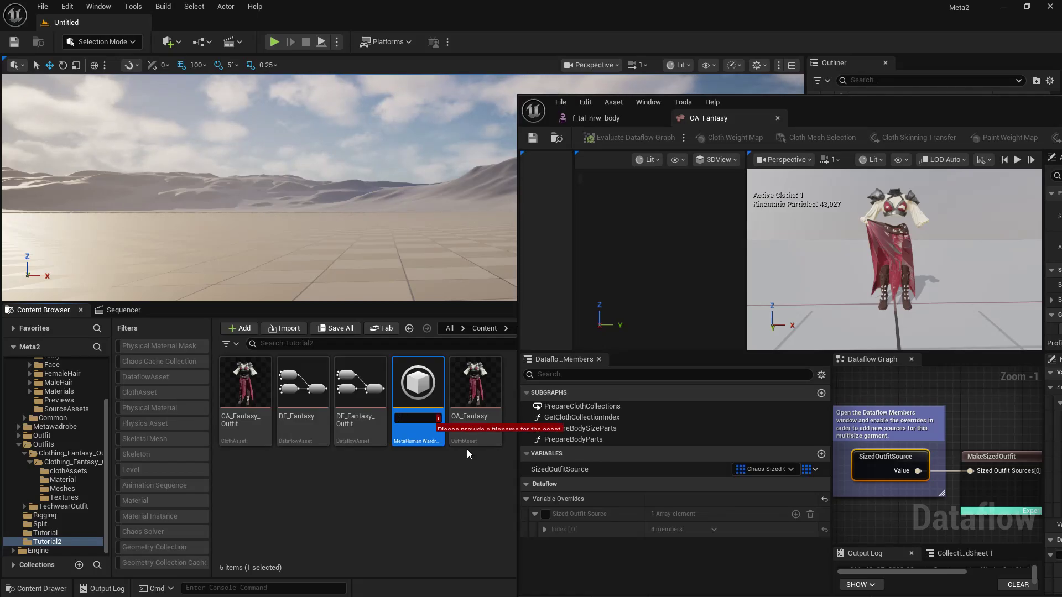
text(I_)
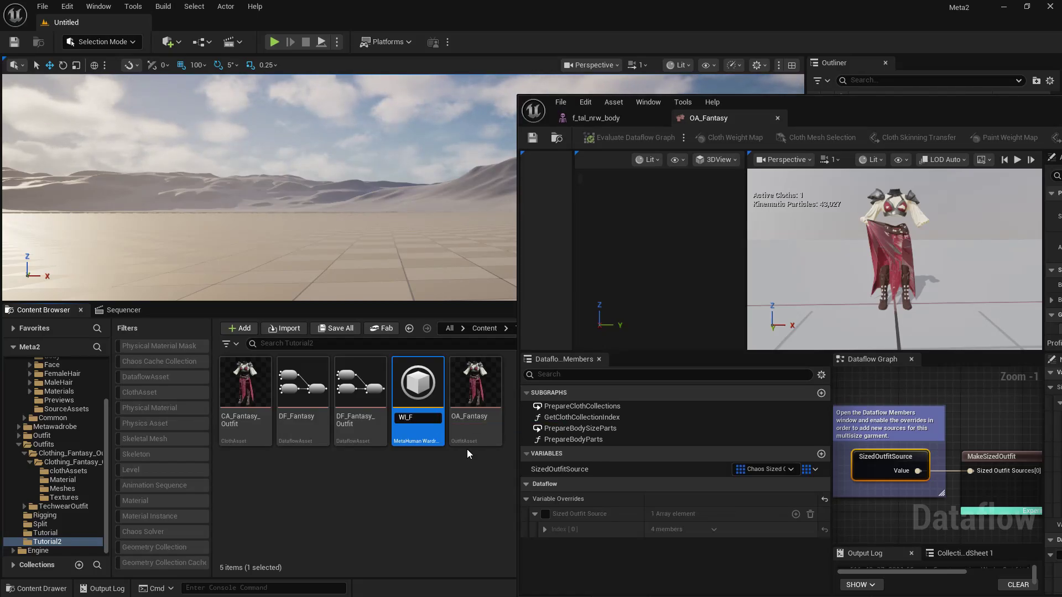
text(Fantasy)
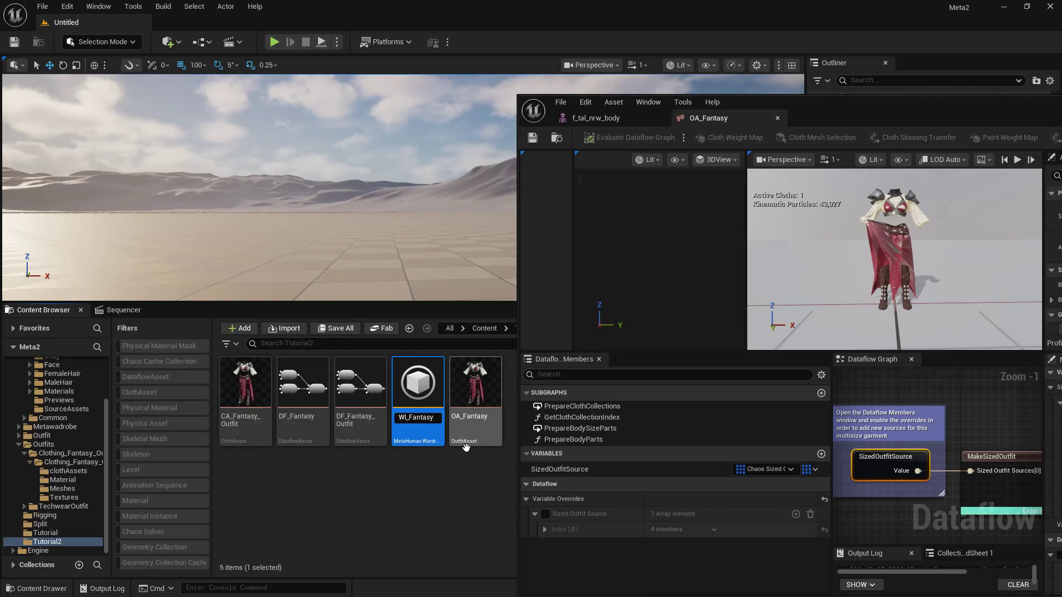
Open the WI_Fantasy wardrobe item and assign OA_Fantasy as its Principal Asset.
key(Return)
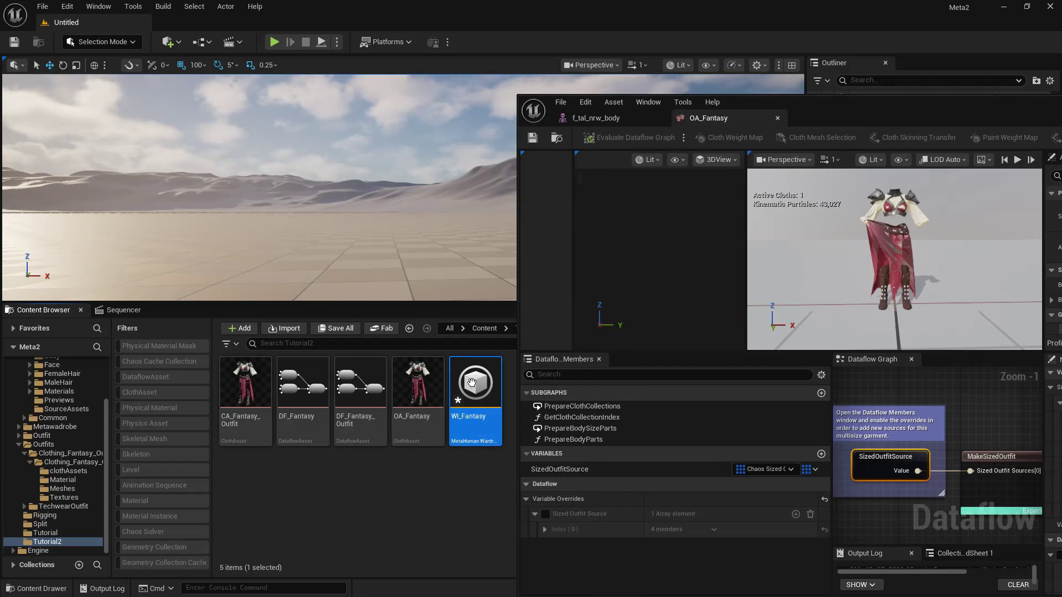
double_click(454, 392)
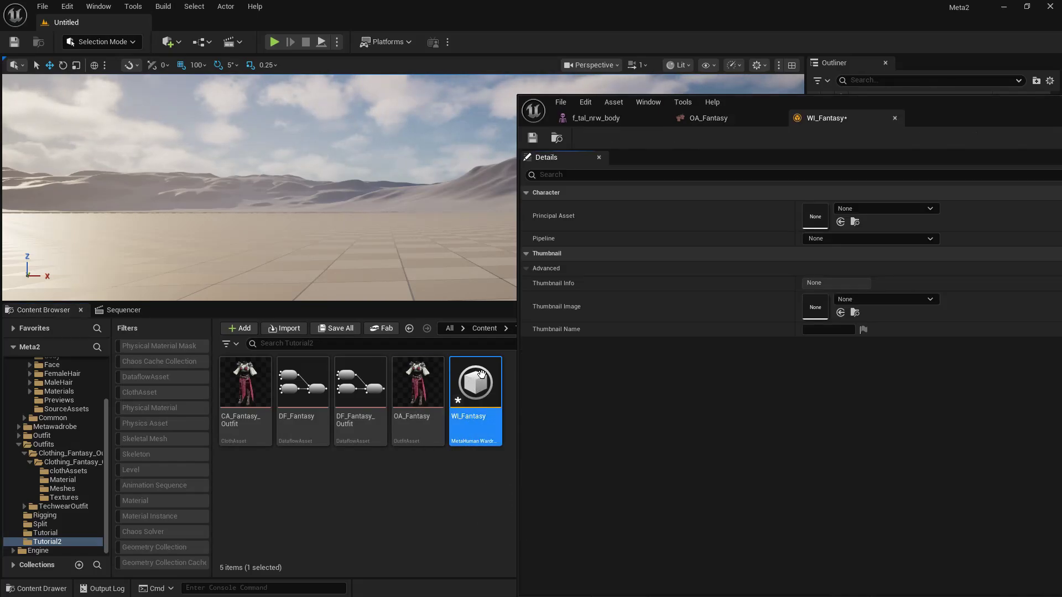
click(417, 388)
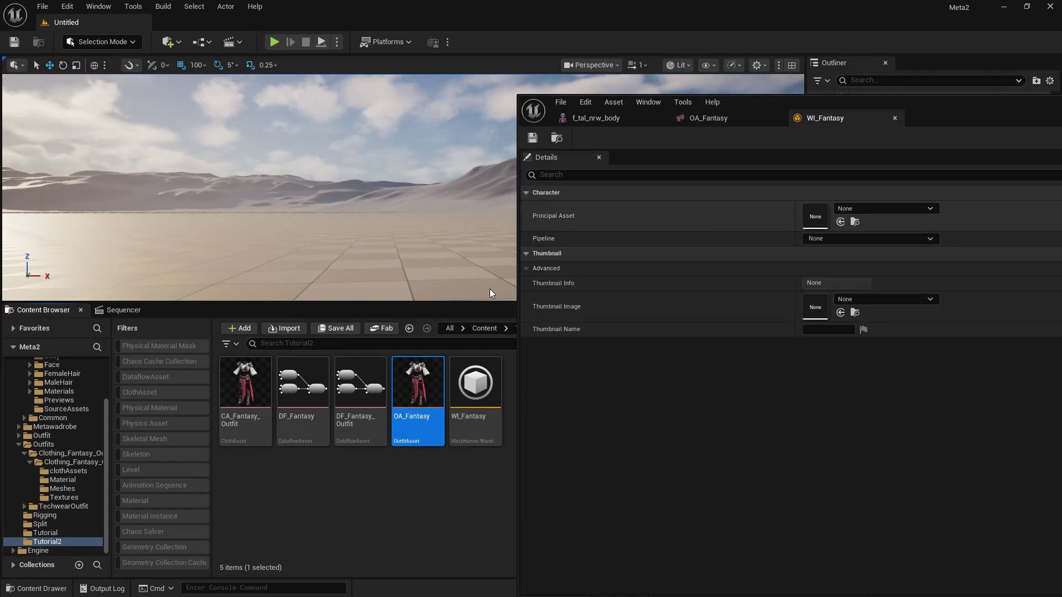
drag(420, 382, 824, 218)
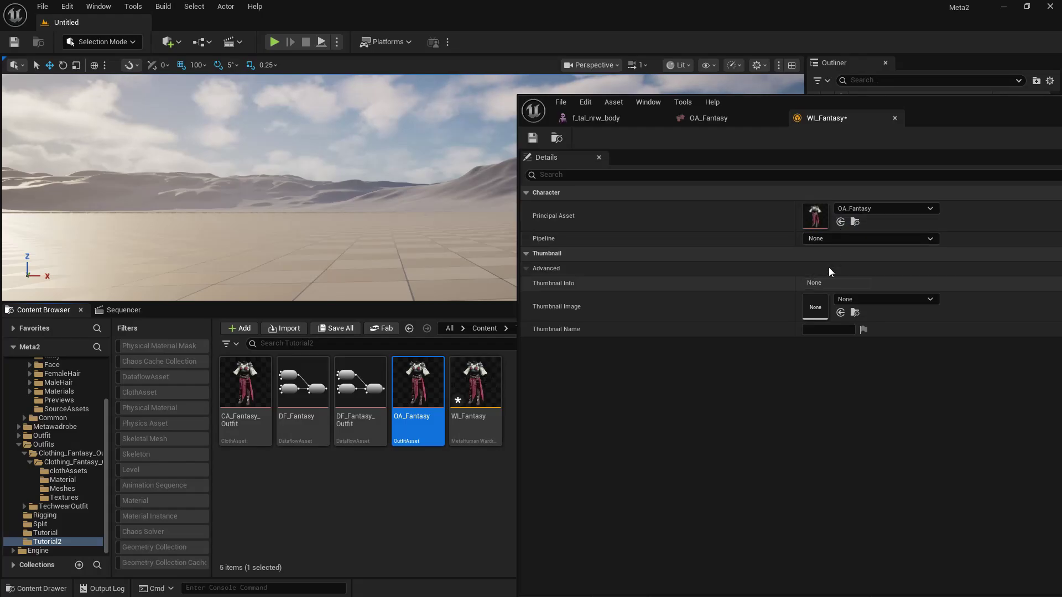
Set the wardrobe item's pipeline to MetaHuman Outfit Pipeline and save the asset.
click(834, 240)
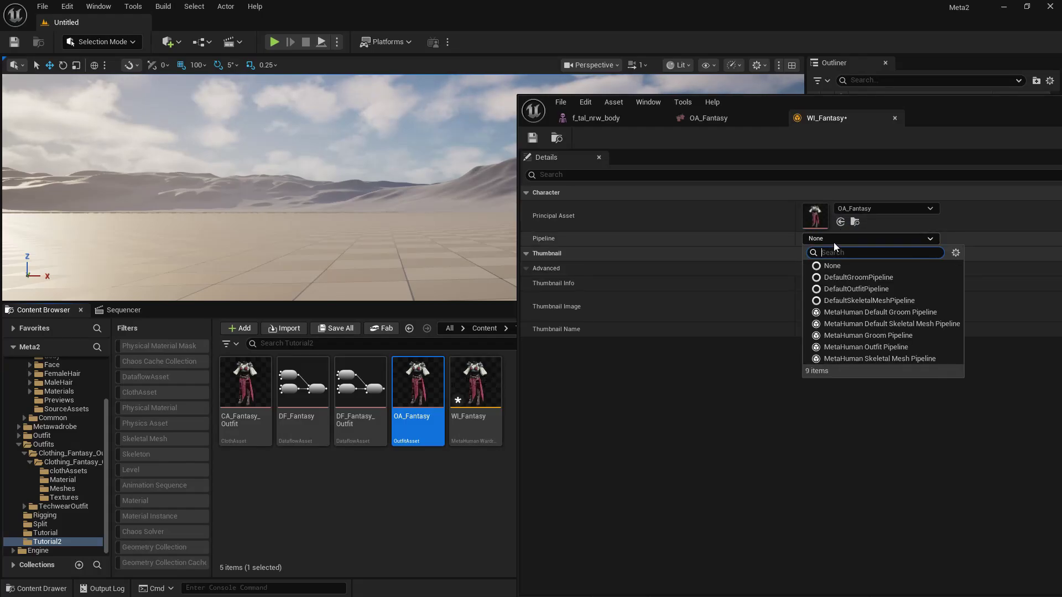
click(861, 349)
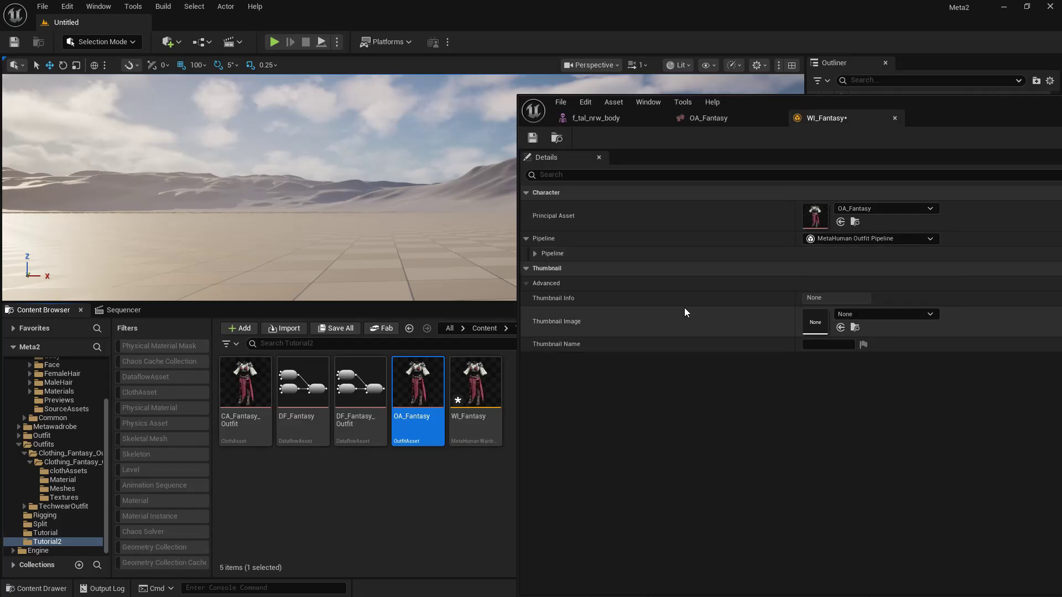
click(541, 141)
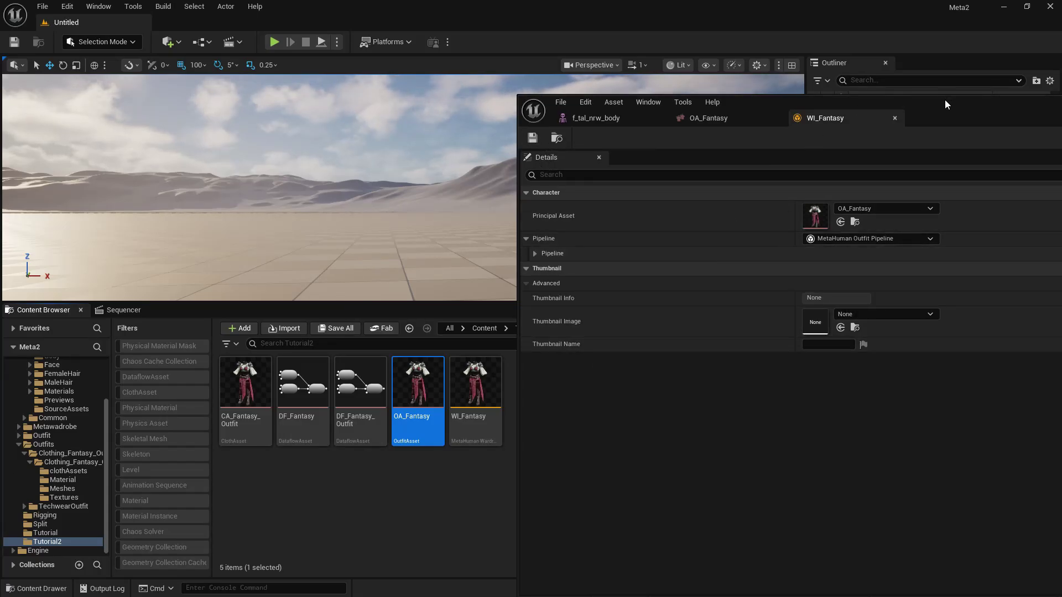
Create a MetaHuman Character with the default name in the Tutorial2 folder and open it for editing.
drag(945, 99, 541, 124)
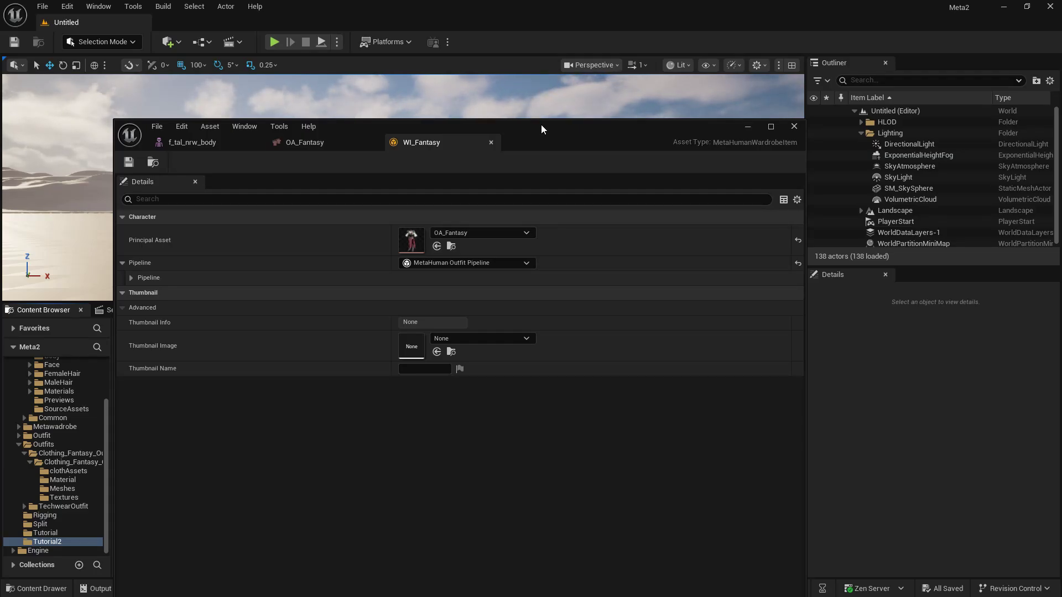
drag(540, 124, 943, 114)
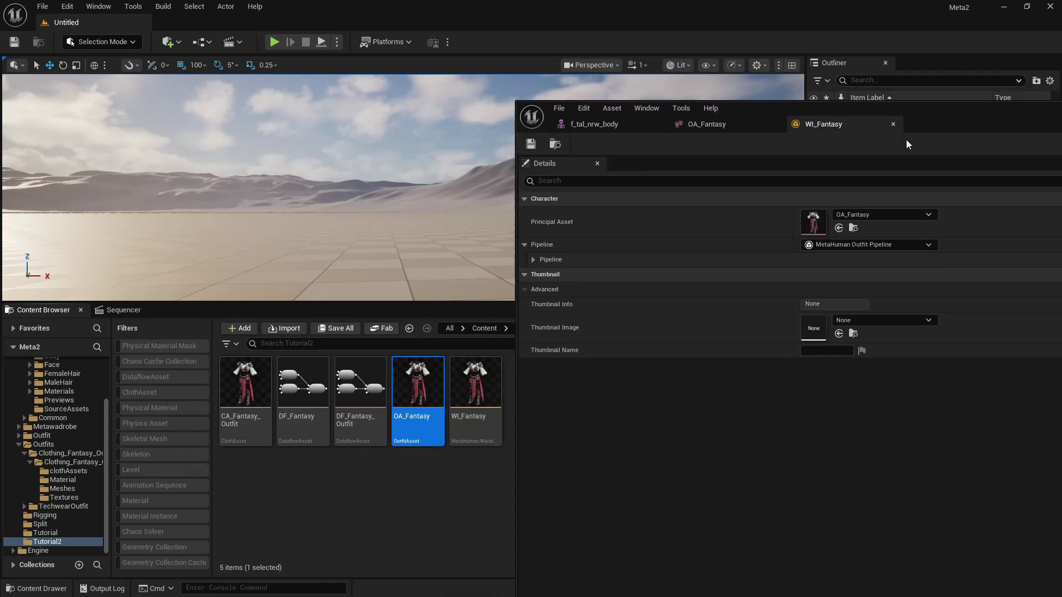
right_click(416, 479)
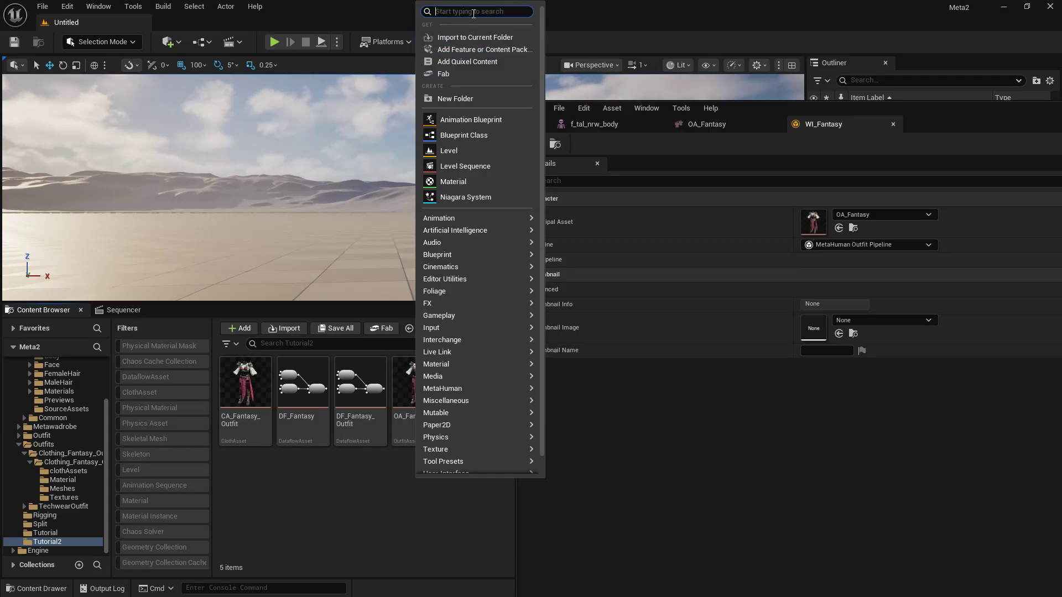
text(metahu)
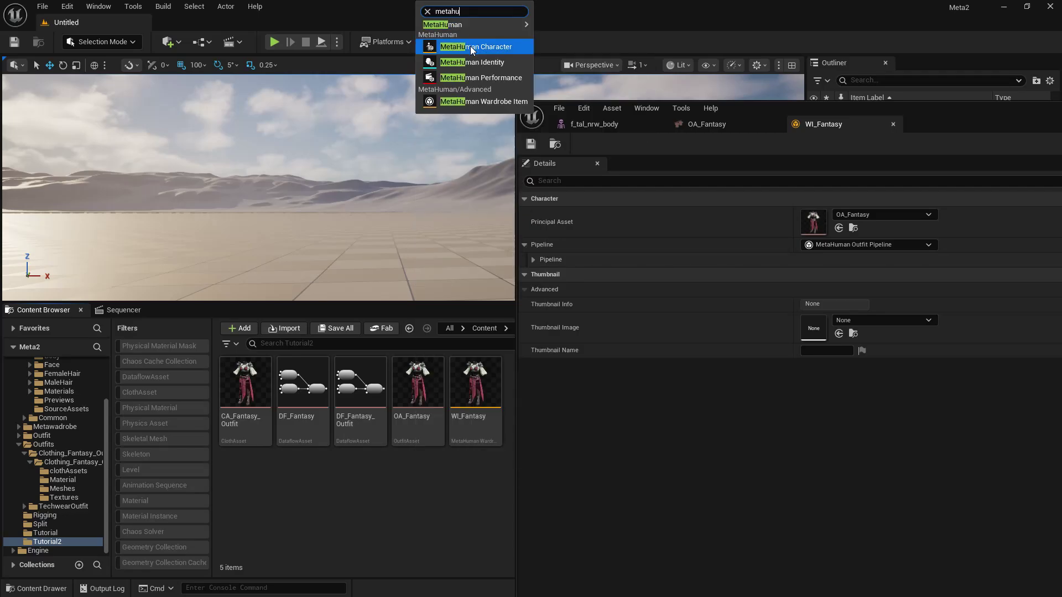
click(437, 47)
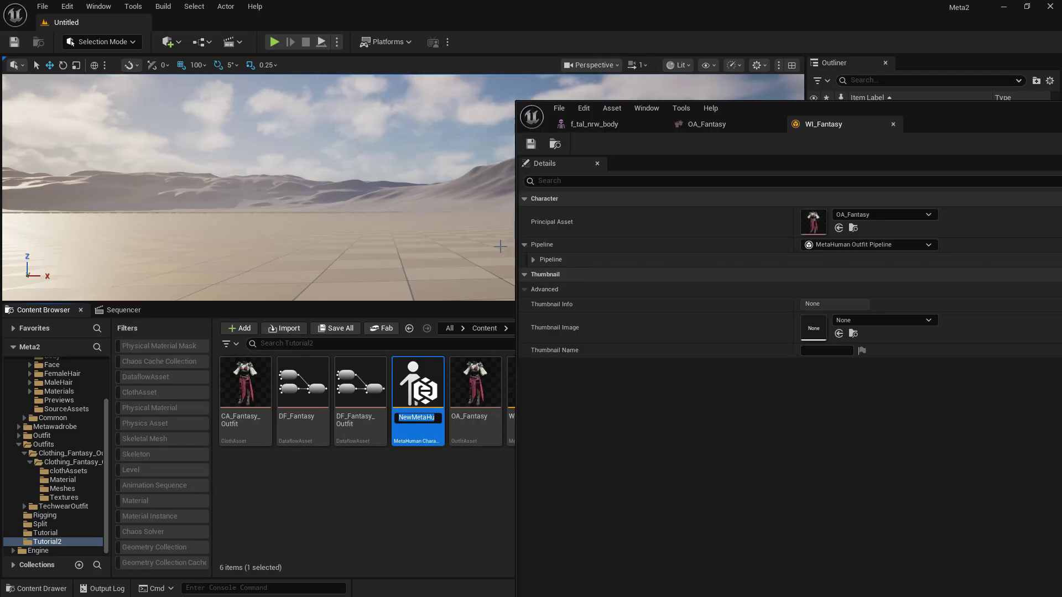
key(Return)
double_click(417, 399)
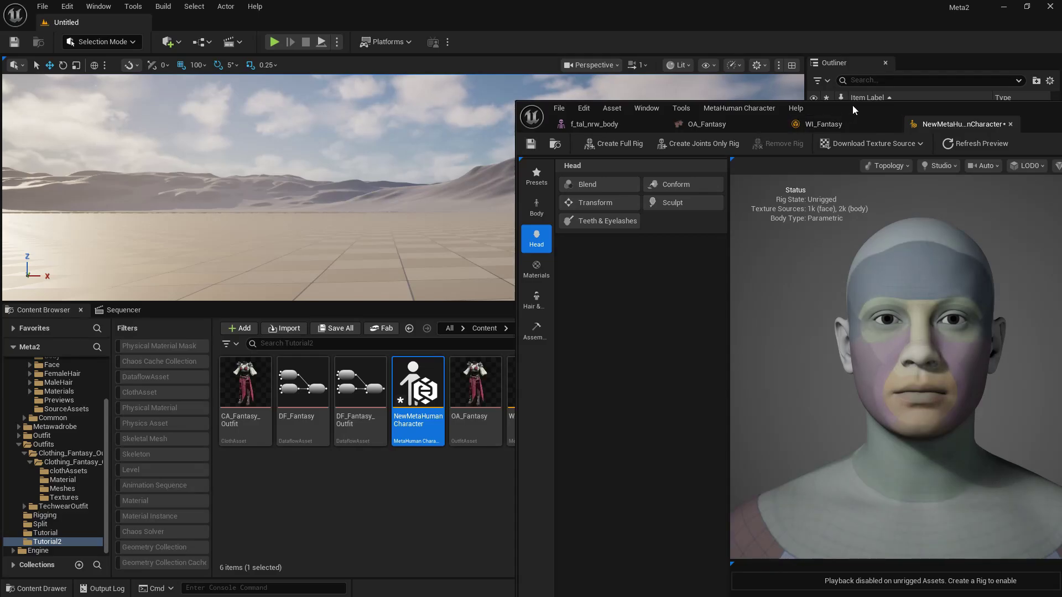
Bring up the Outfit Clothing assets in the new character's Hair & Clothing settings, with the full body in view.
scroll(813, 333, down, 5)
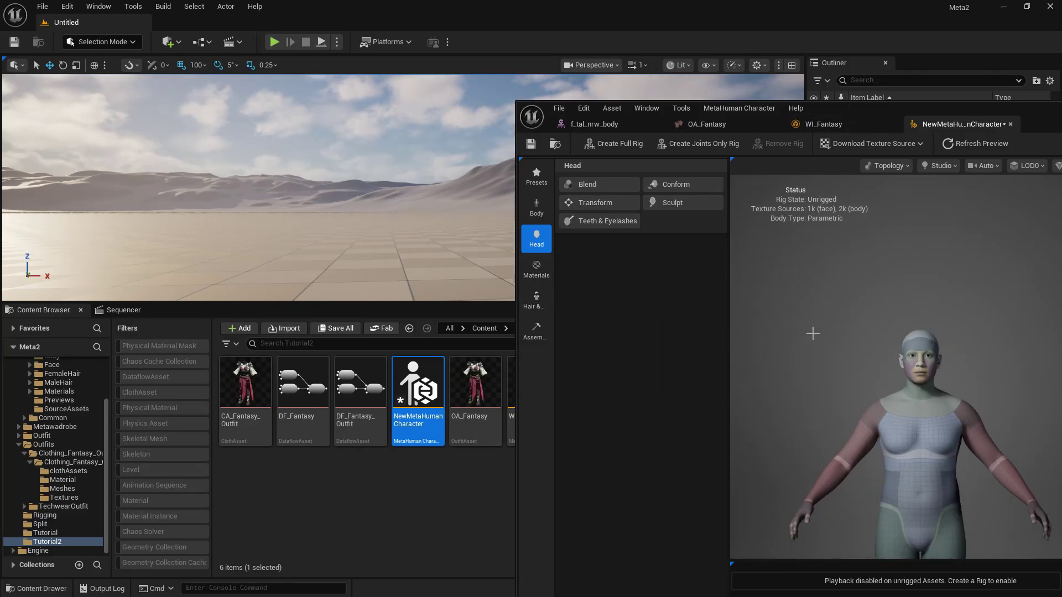
middle_drag(870, 370, 856, 342)
middle_drag(797, 514, 761, 409)
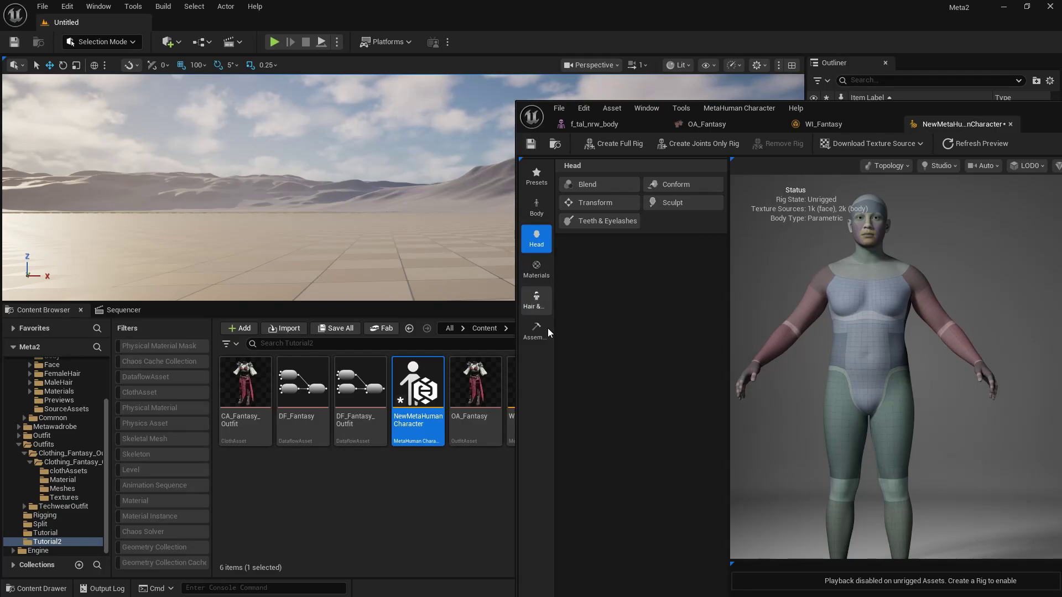
click(538, 302)
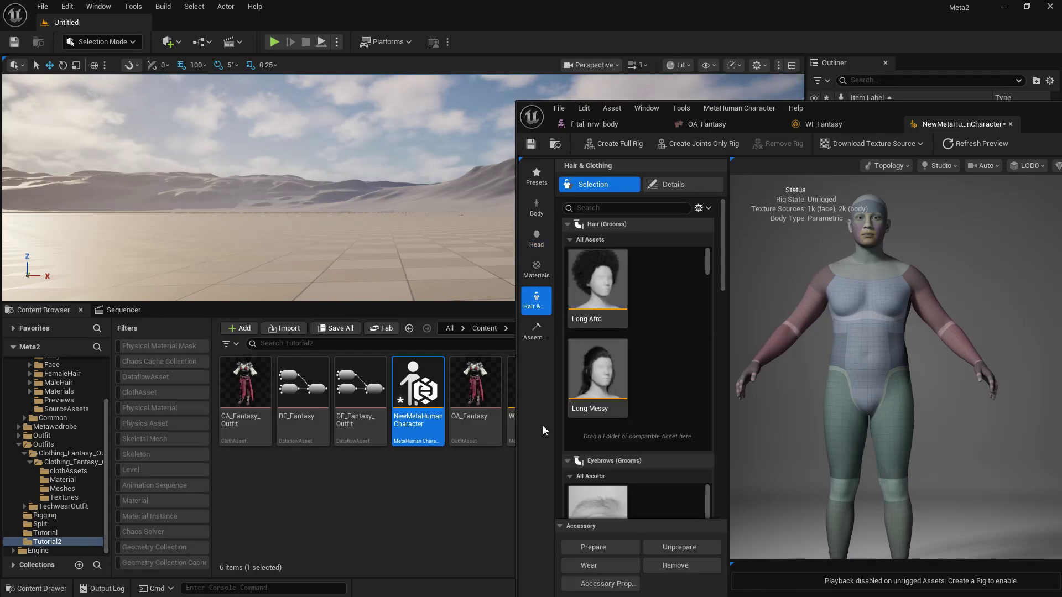
scroll(659, 440, down, 2)
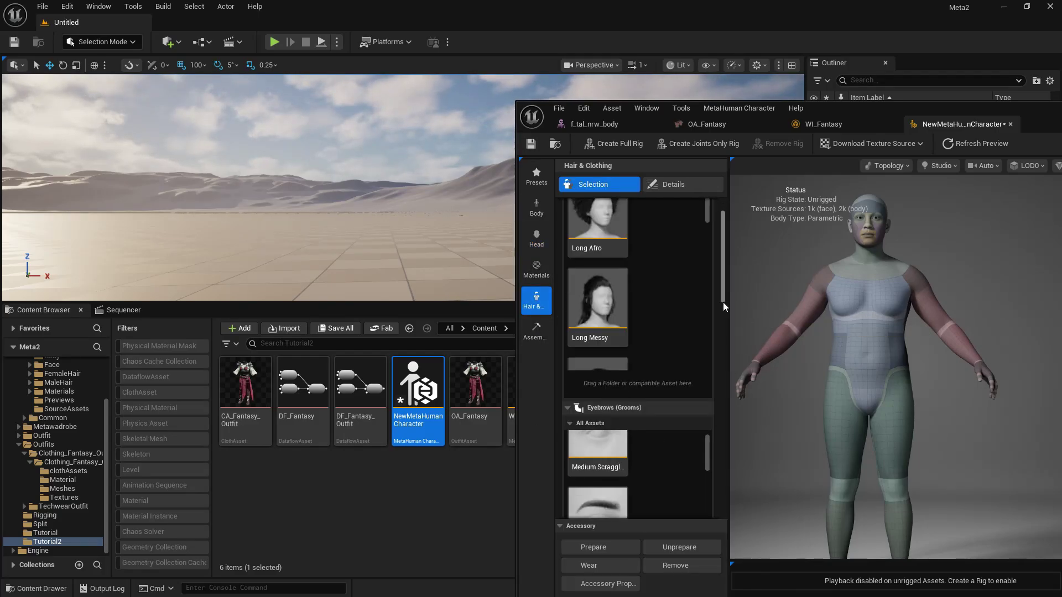
drag(721, 305, 732, 521)
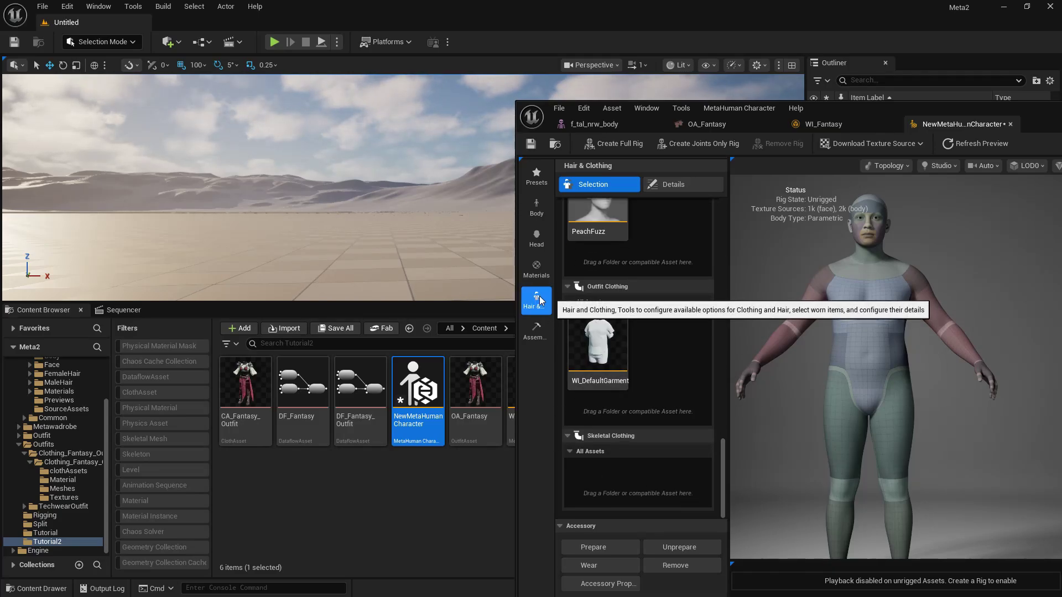
Add WI_Fantasy to the character's Outfit Clothing assets, put it on the character and save the character.
drag(413, 387, 406, 420)
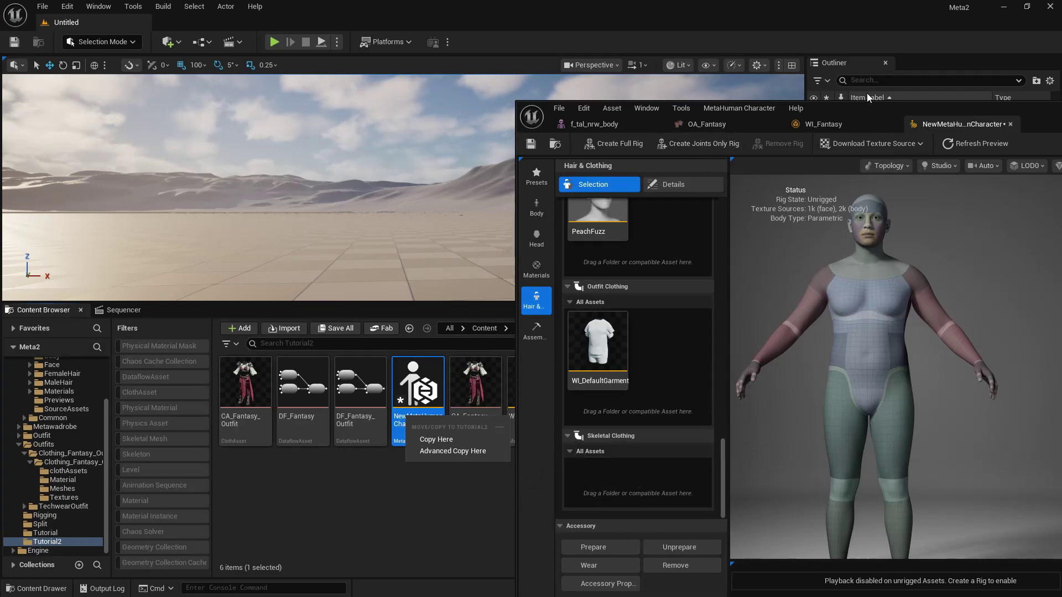
drag(845, 108, 905, 106)
drag(532, 388, 723, 333)
click(721, 349)
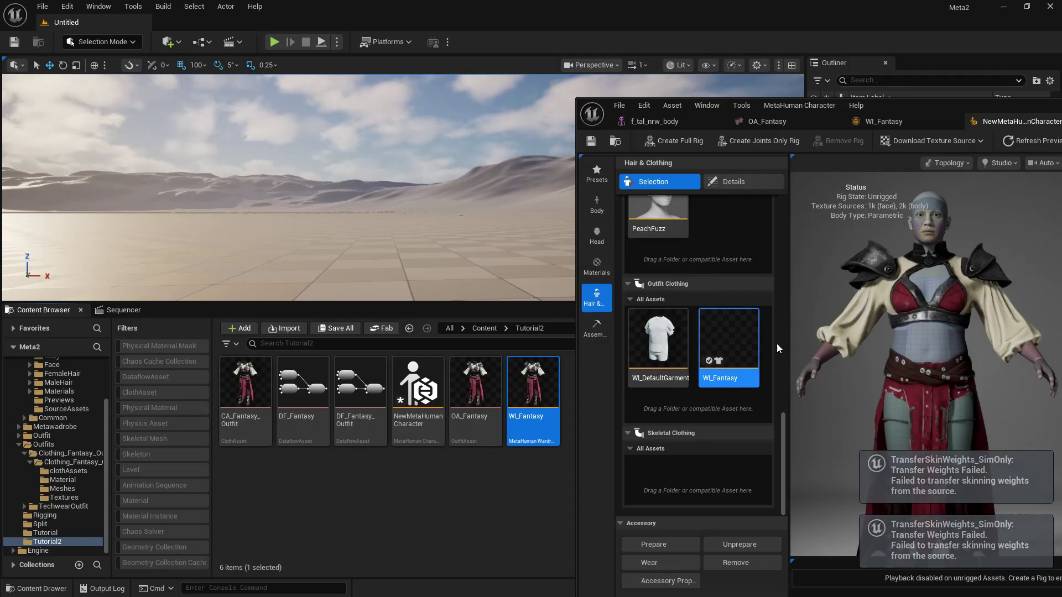
drag(984, 116, 562, 55)
key(ctrl+s)
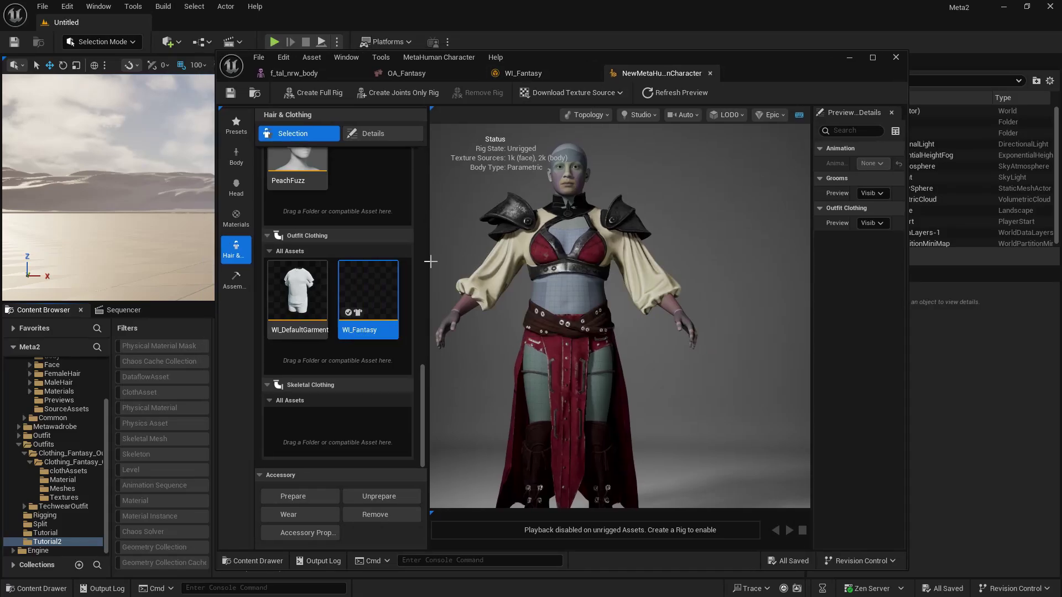
Set the global masculine/feminine value of the parametric body model to 2.
click(233, 152)
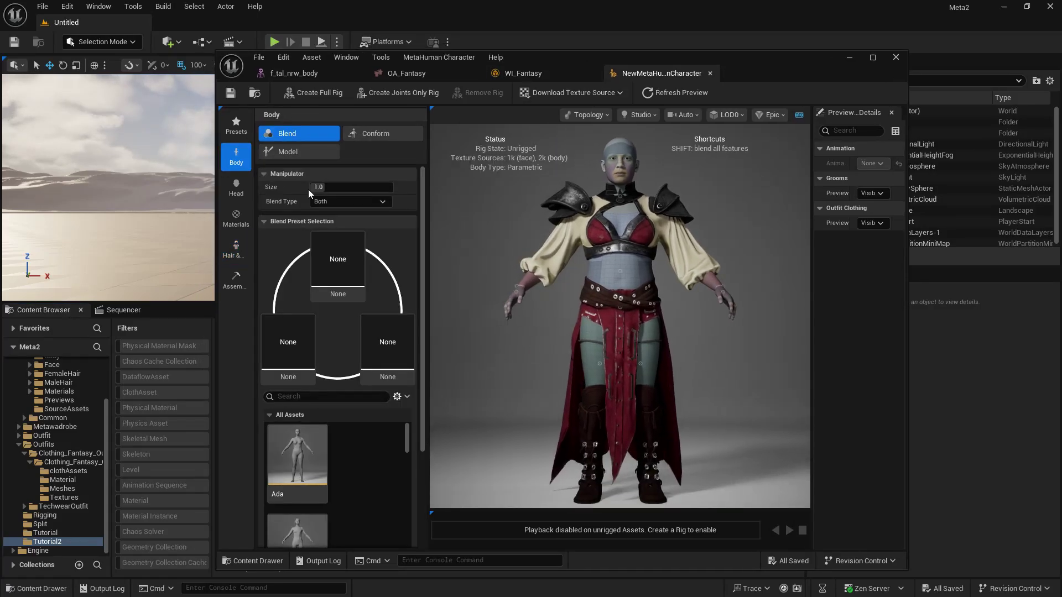
click(305, 154)
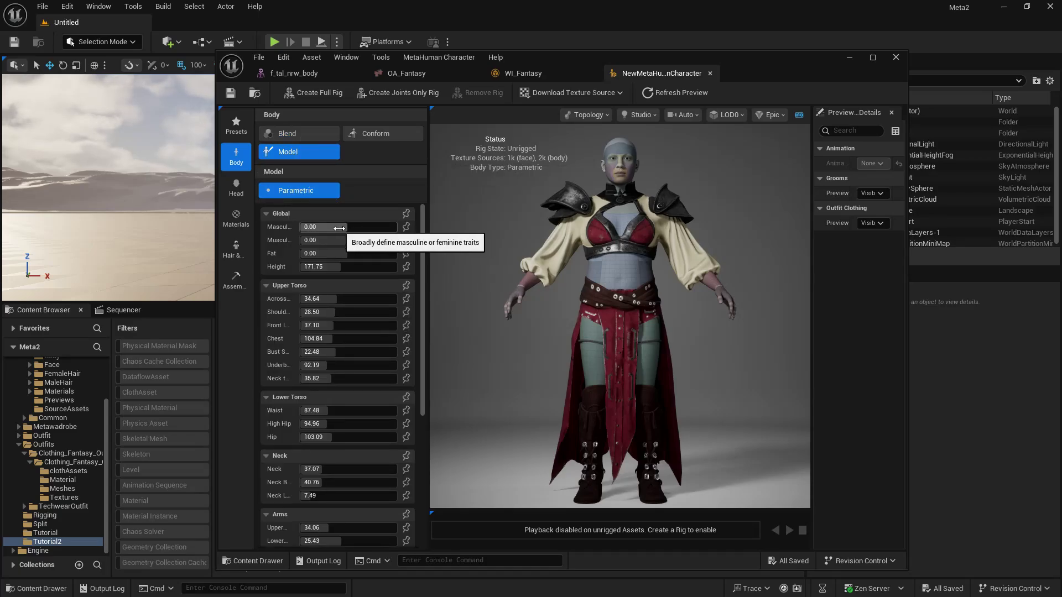
drag(340, 226, 390, 226)
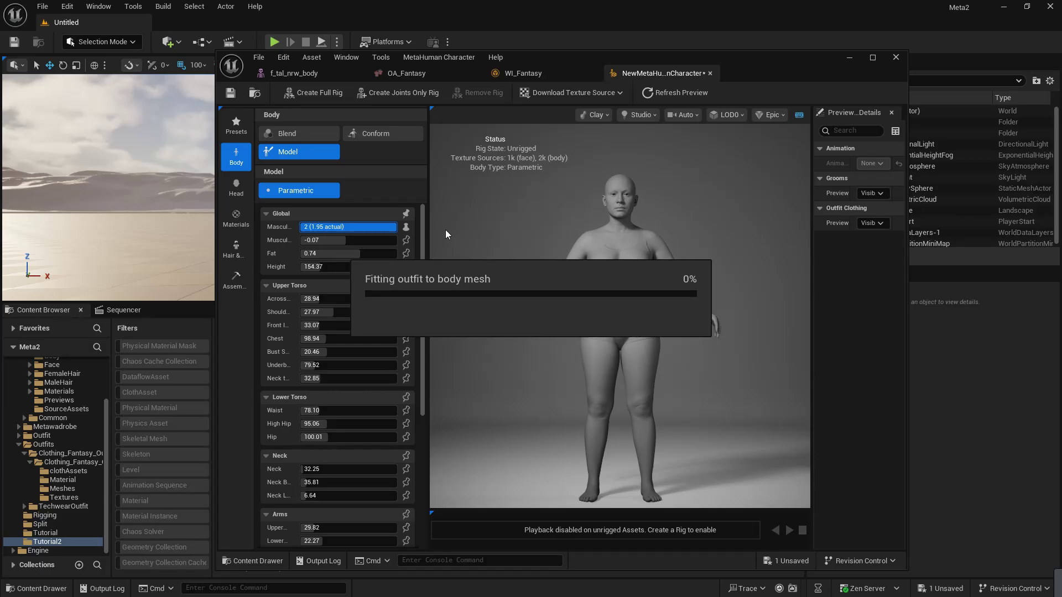
Examine how the fantasy outfit fits the reshaped body, from the collar and chest down to the boots and from both sides.
mouse_move(636, 336)
mouse_down()
mouse_move(791, 336)
mouse_move(627, 335)
mouse_up()
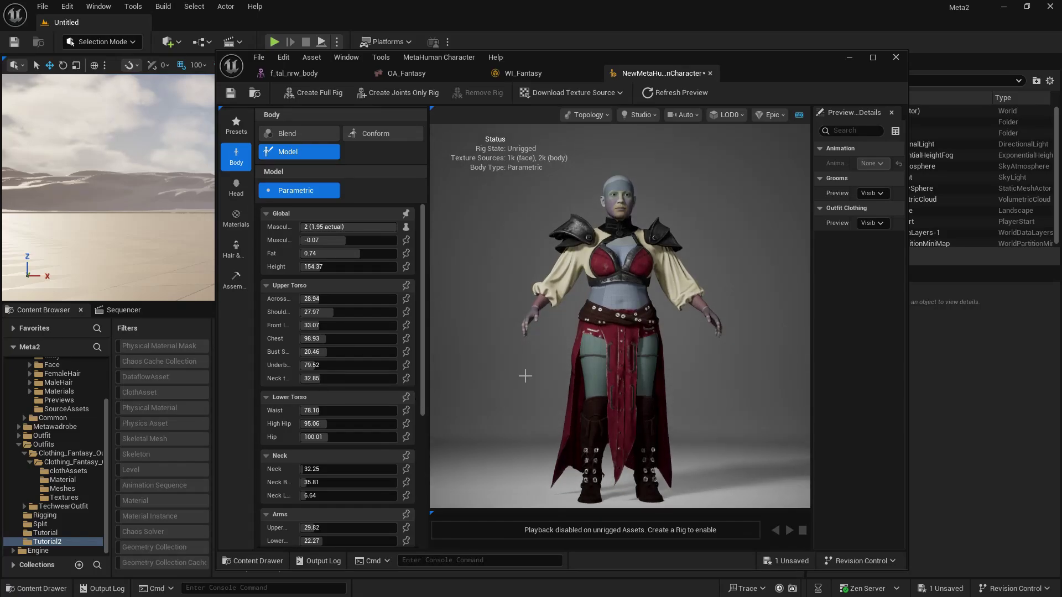
scroll(614, 239, up, 5)
scroll(629, 236, down, 4)
middle_drag(630, 235, 630, 498)
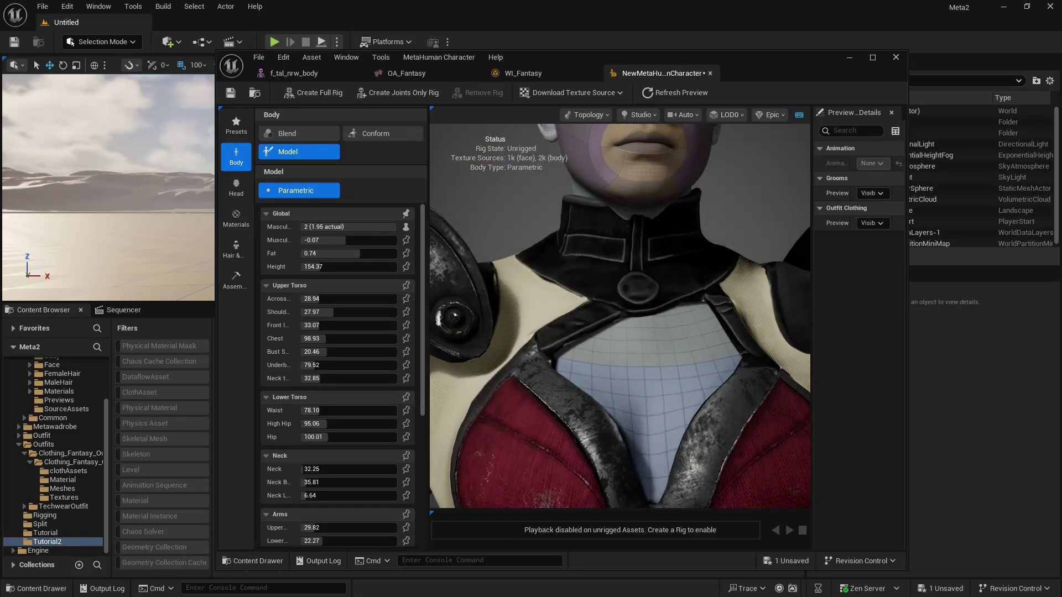
drag(657, 236, 716, 243)
scroll(601, 272, down, 3)
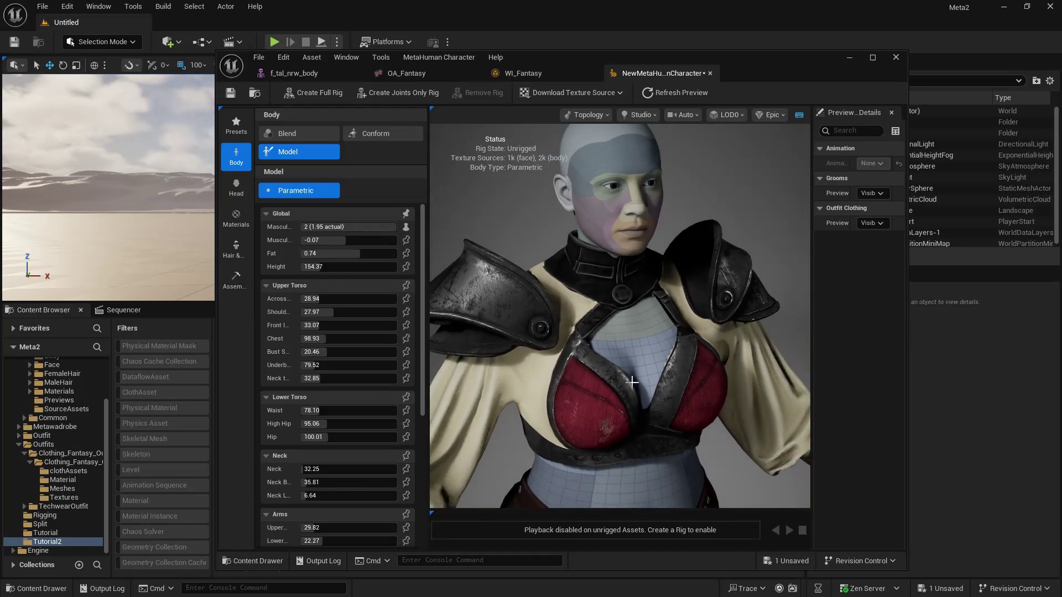
scroll(632, 382, down, 5)
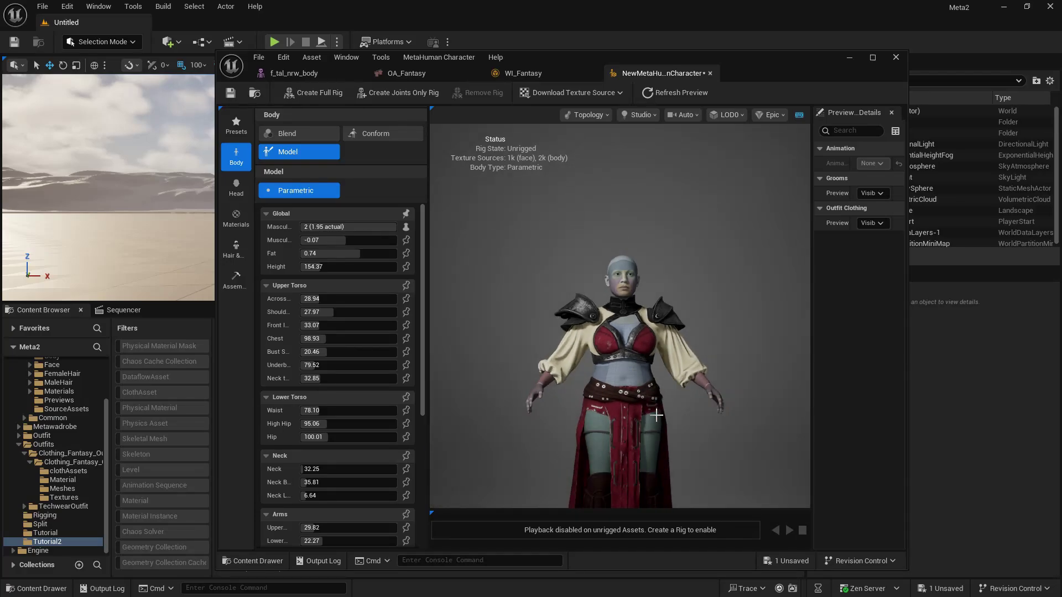
middle_drag(656, 415, 596, 295)
drag(597, 294, 584, 270)
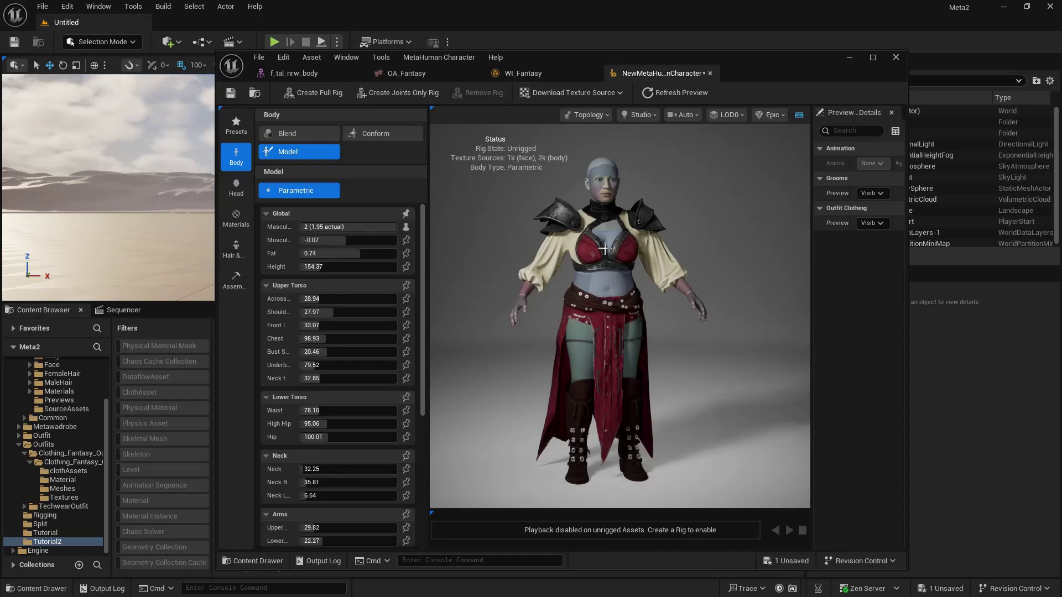
drag(596, 239, 575, 239)
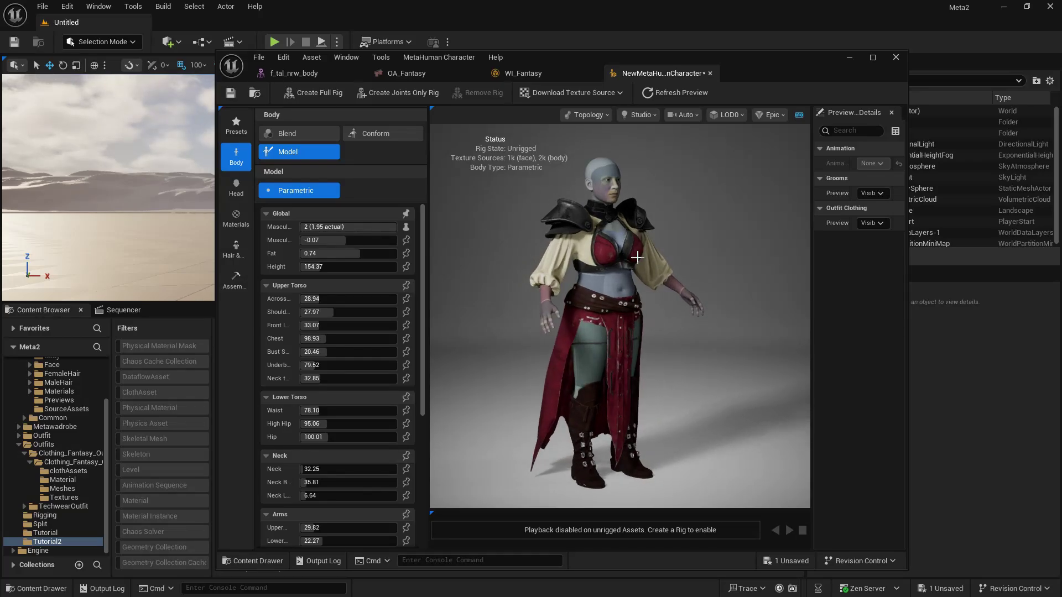
scroll(614, 186, up, 3)
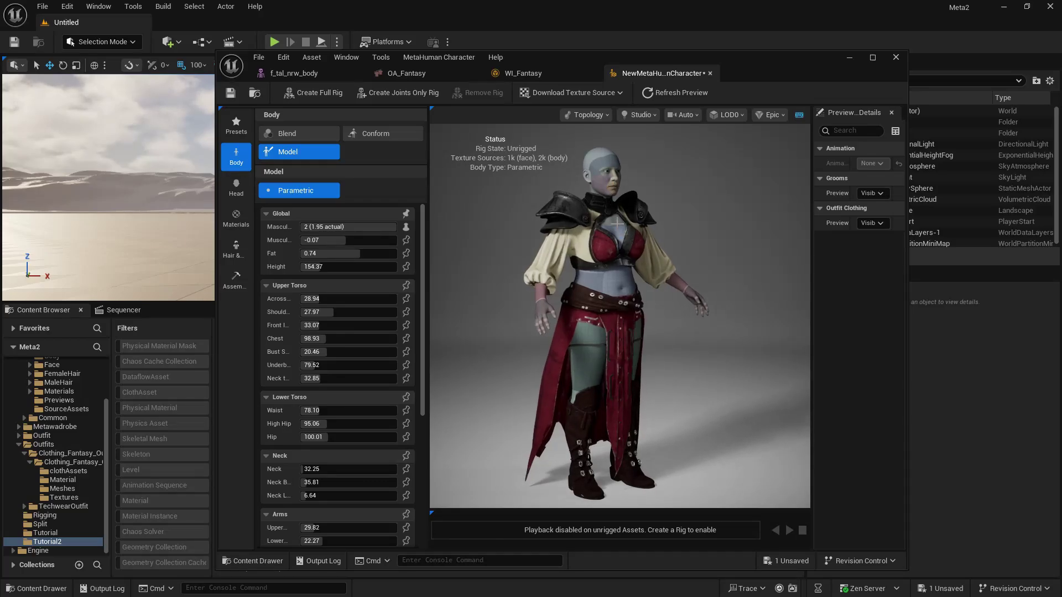
drag(617, 224, 728, 224)
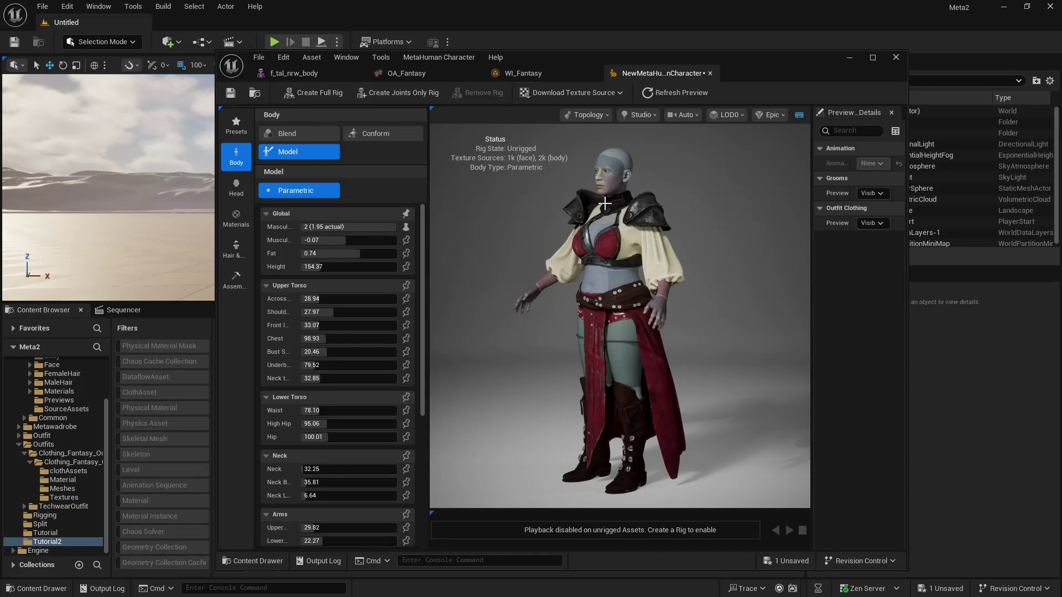
mouse_move(604, 204)
mouse_down()
mouse_move(727, 205)
mouse_move(584, 206)
mouse_up()
scroll(365, 469, down, 4)
scroll(343, 477, up, 4)
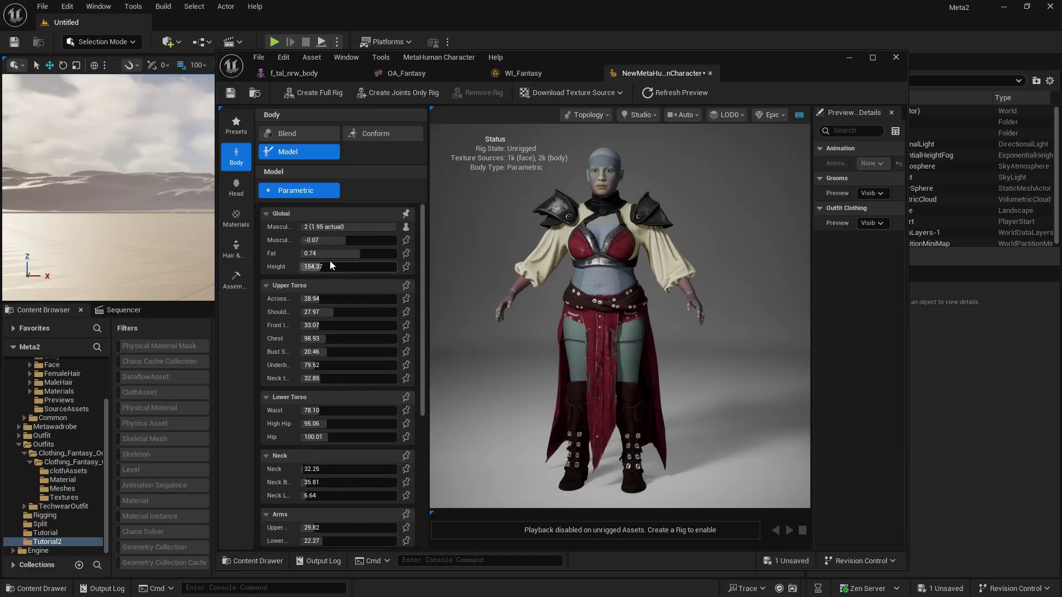
Reduce the body's global Fat value to about -0.569 and check the outfit's fit on the slimmer body.
mouse_move(343, 253)
mouse_down()
mouse_move(299, 253)
mouse_move(338, 253)
mouse_up()
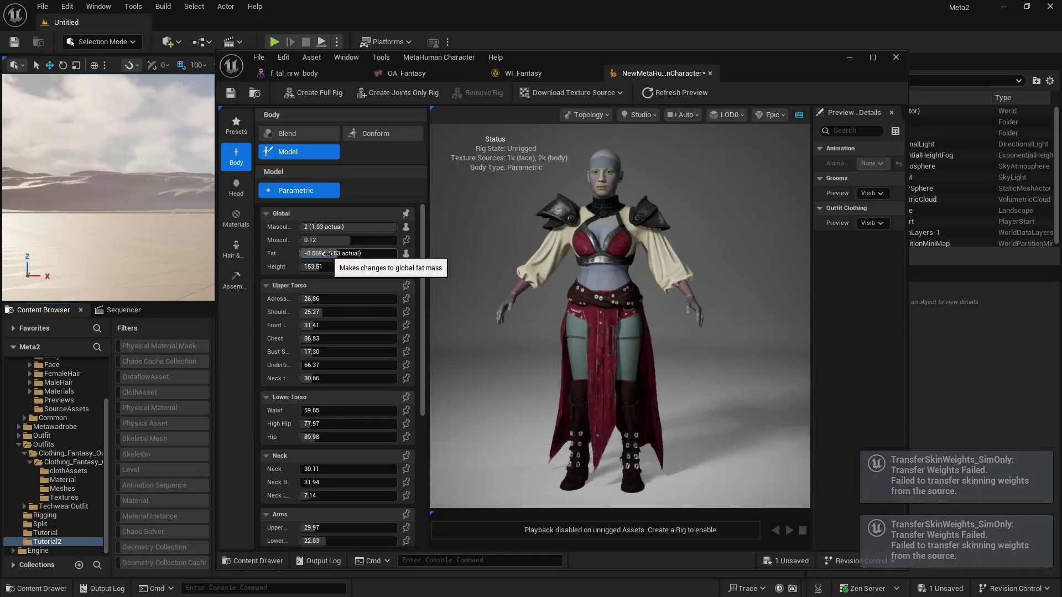
drag(534, 348, 614, 347)
mouse_move(634, 253)
mouse_down()
mouse_move(492, 253)
mouse_move(796, 252)
mouse_move(619, 252)
mouse_up()
drag(785, 252, 799, 252)
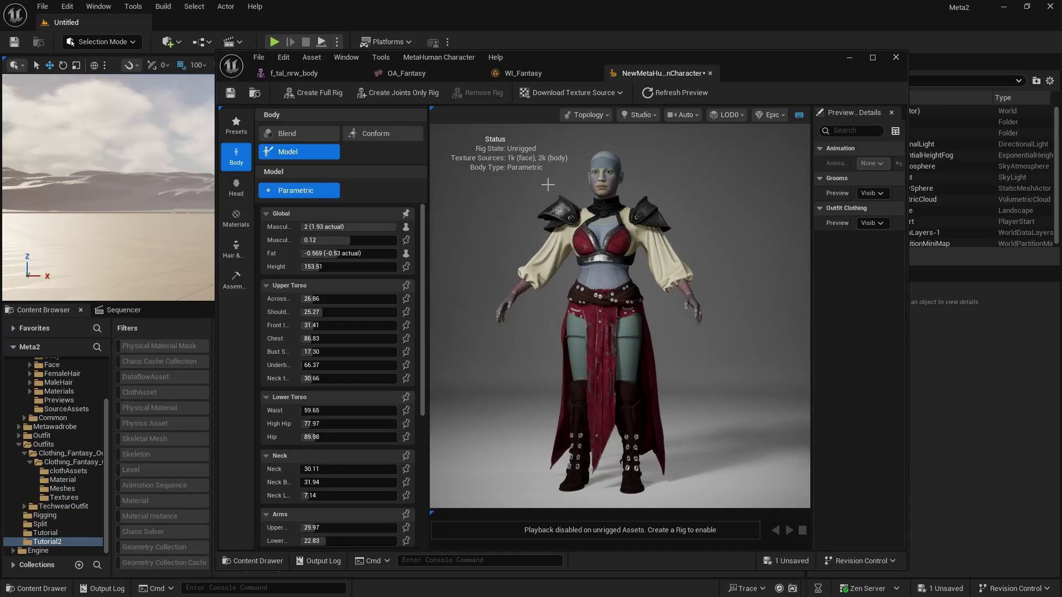
Examine the outfit's fit on the slimmer body from the front and from both sides.
drag(522, 439, 697, 439)
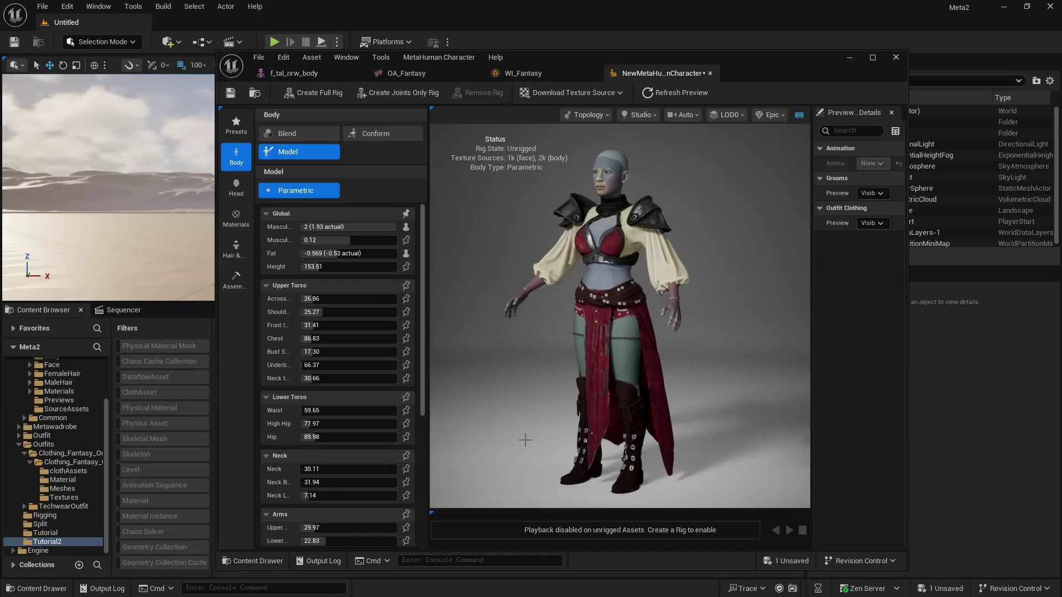
drag(525, 440, 501, 440)
key(super)
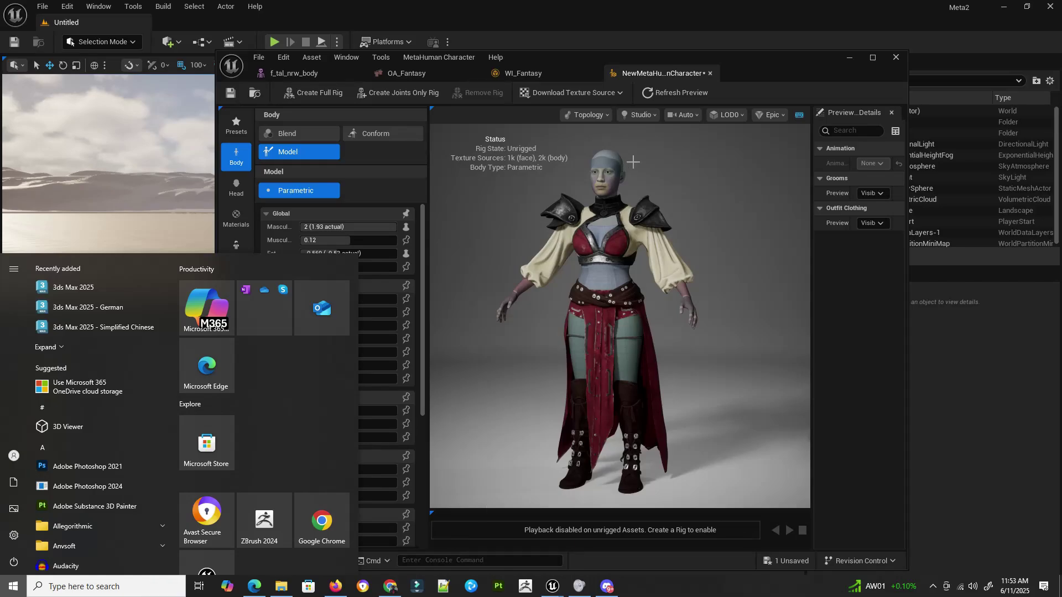
mouse_move(672, 293)
mouse_down()
mouse_move(619, 293)
mouse_move(671, 293)
mouse_up()
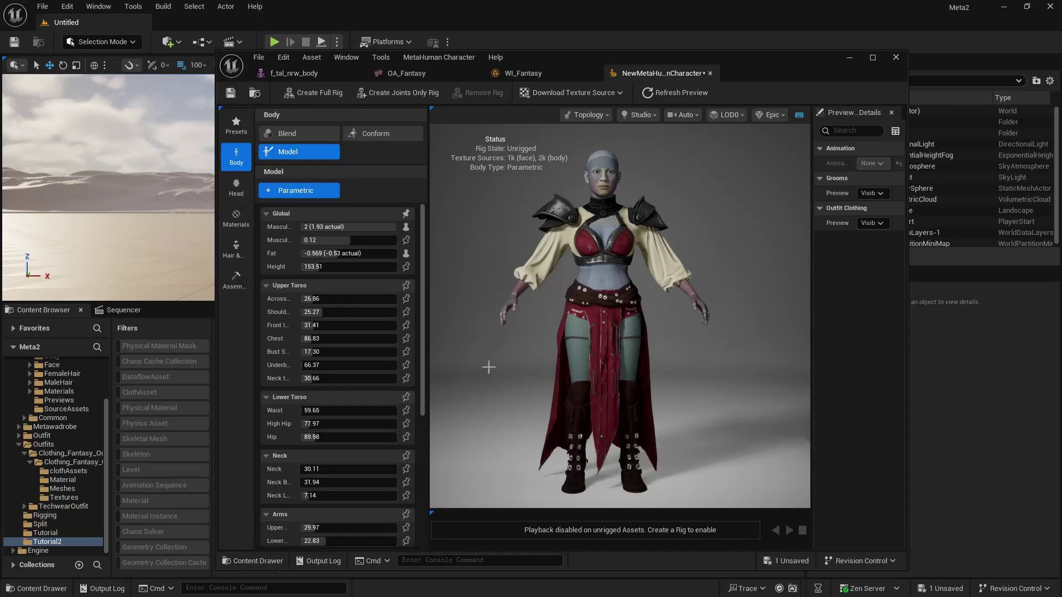
Switch to File Explorer, view the screen recording 08.56.17.01 of the distorted outfit in the media player, and return to Unreal Engine.
key(super)
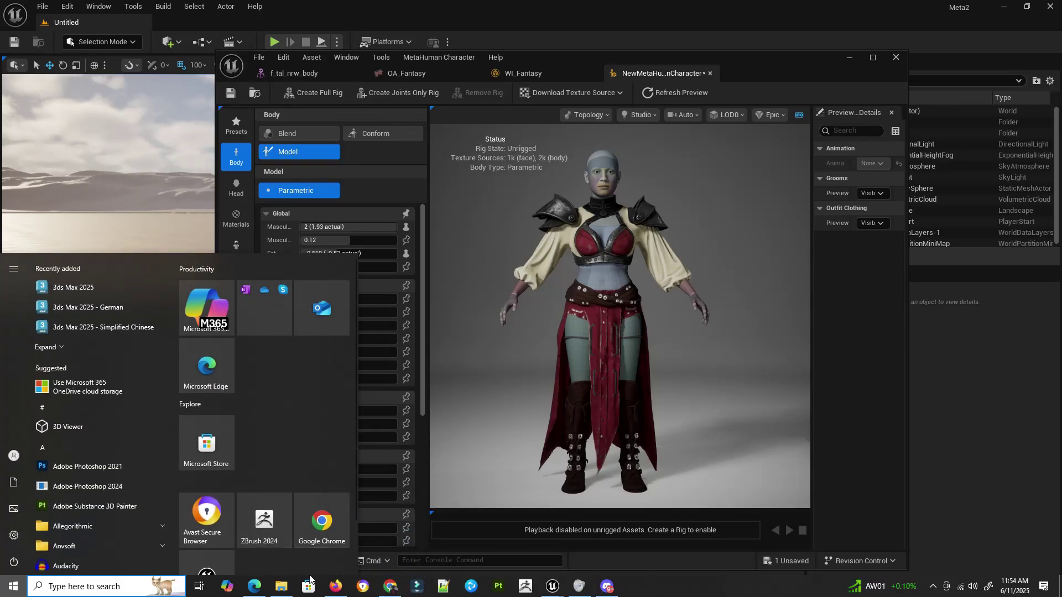
mouse_move(282, 586)
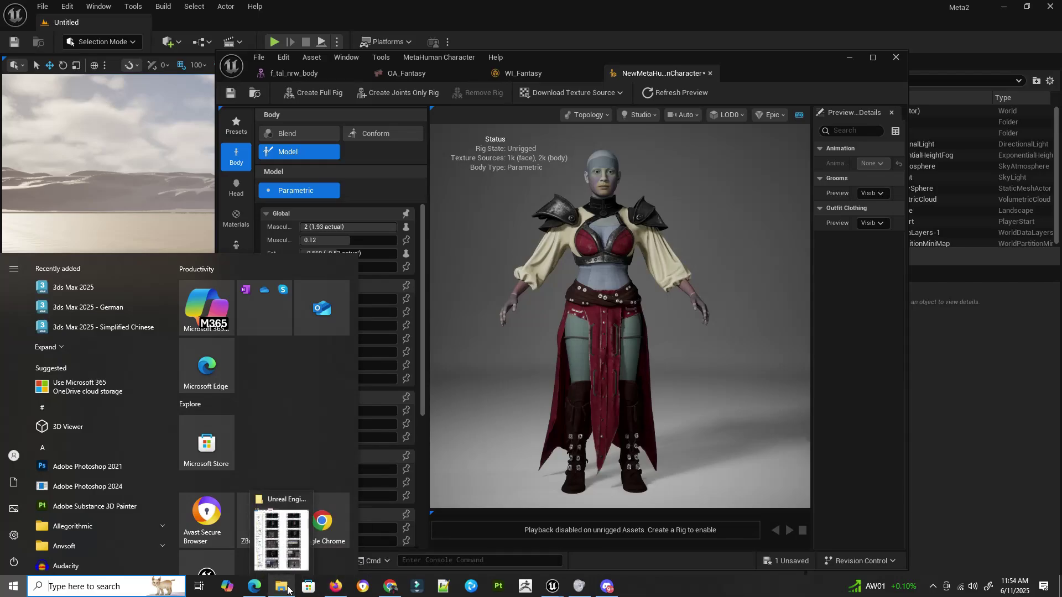
click(291, 542)
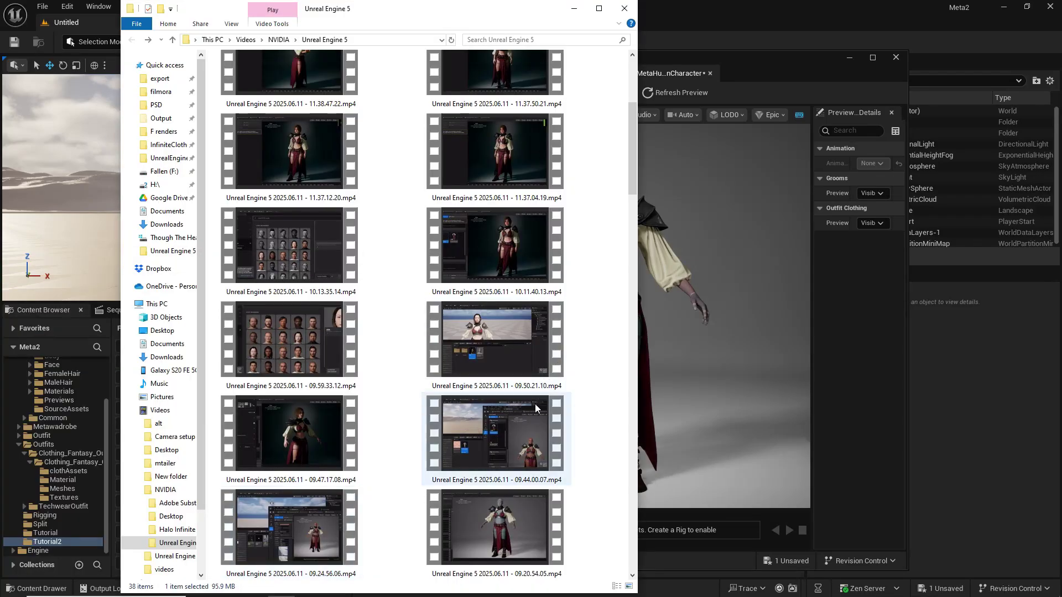
drag(632, 162, 603, 253)
double_click(518, 409)
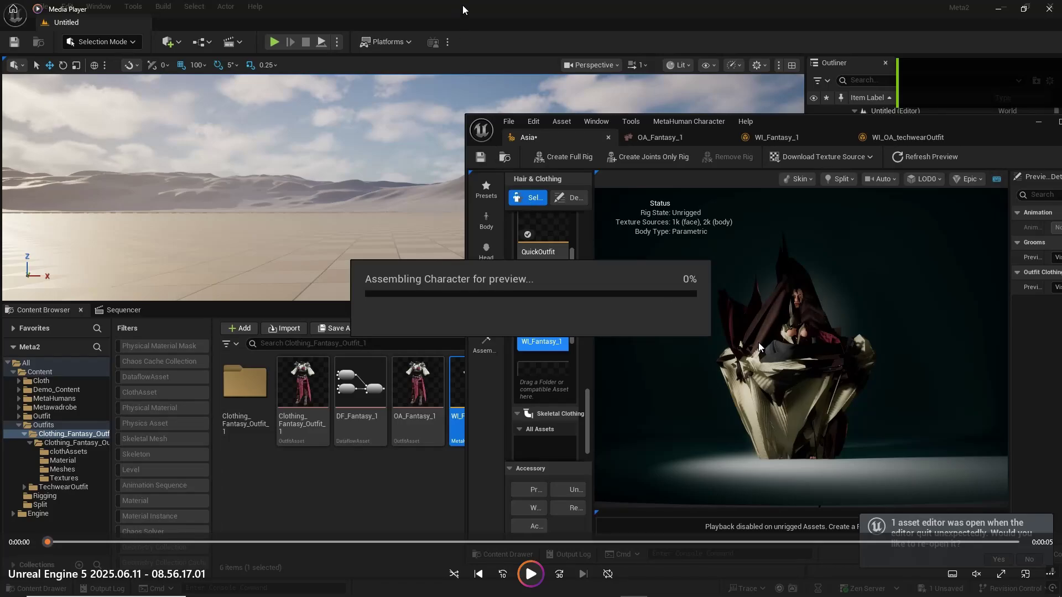
drag(463, 9, 363, 311)
click(553, 299)
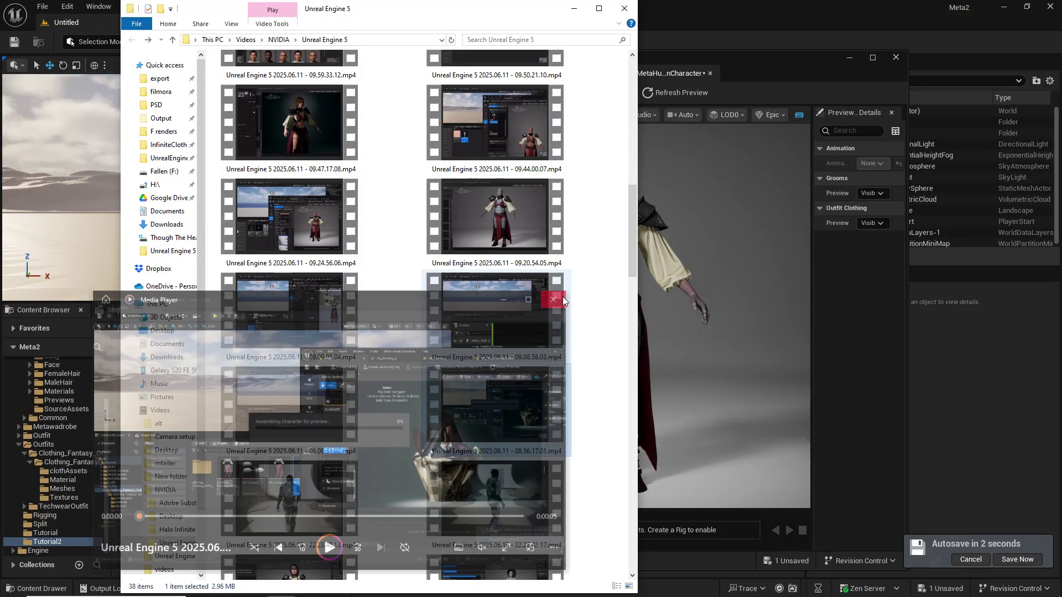
click(573, 8)
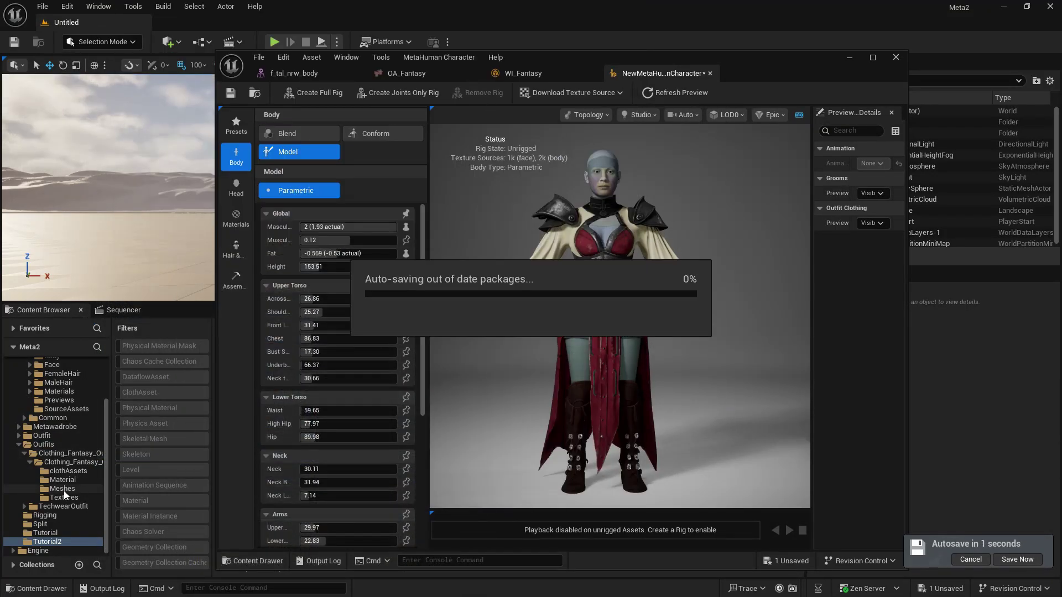
Show the fantasy outfit's Meshes folder beside the character editor and inspect the asset details of the f_tal_nrw_body skeletal mesh.
scroll(65, 526, up, 3)
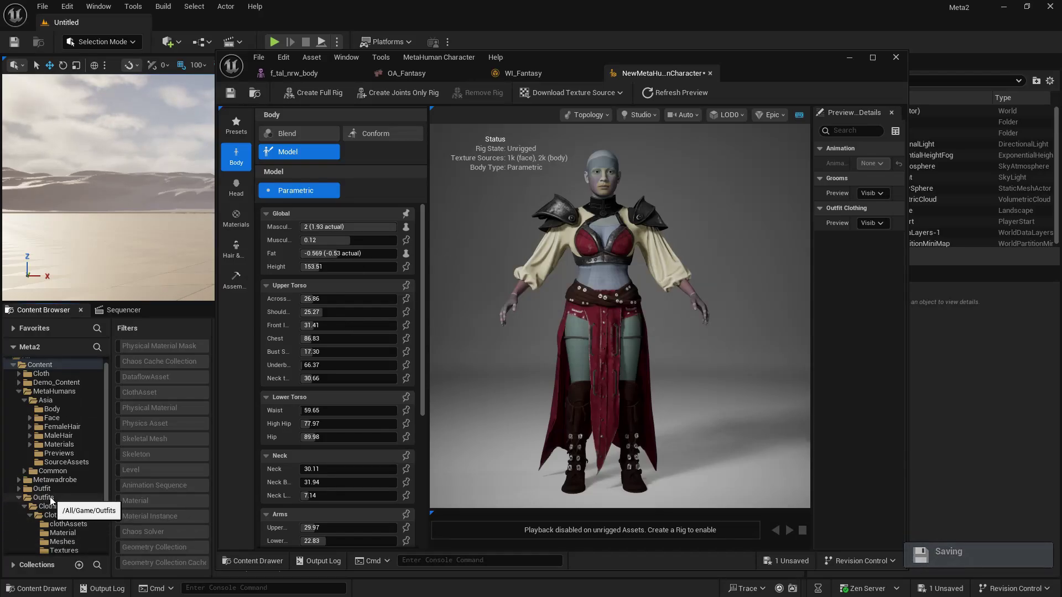
scroll(49, 499, down, 2)
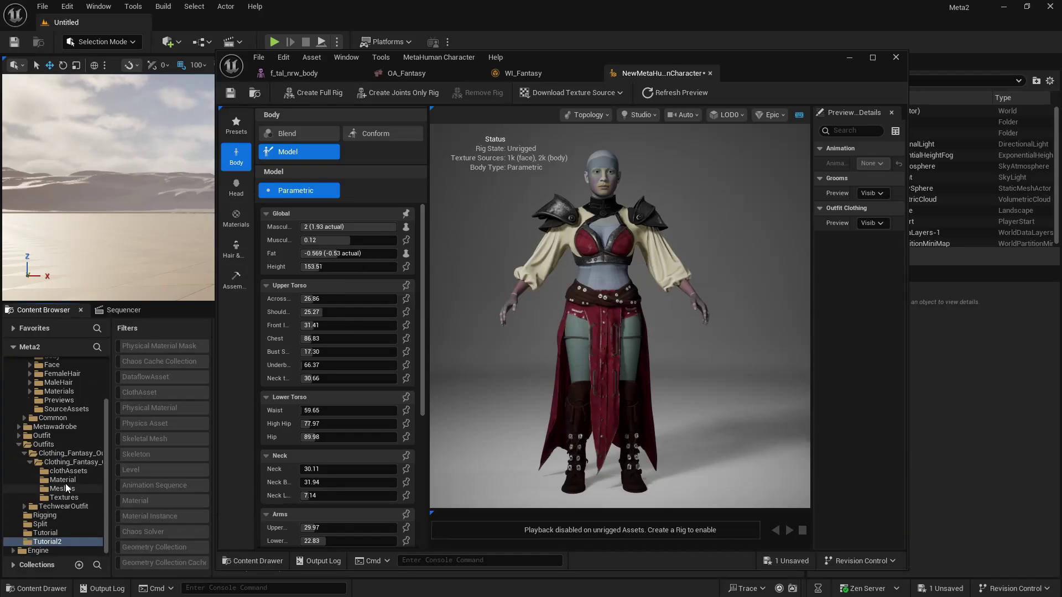
click(64, 489)
drag(568, 57, 834, 264)
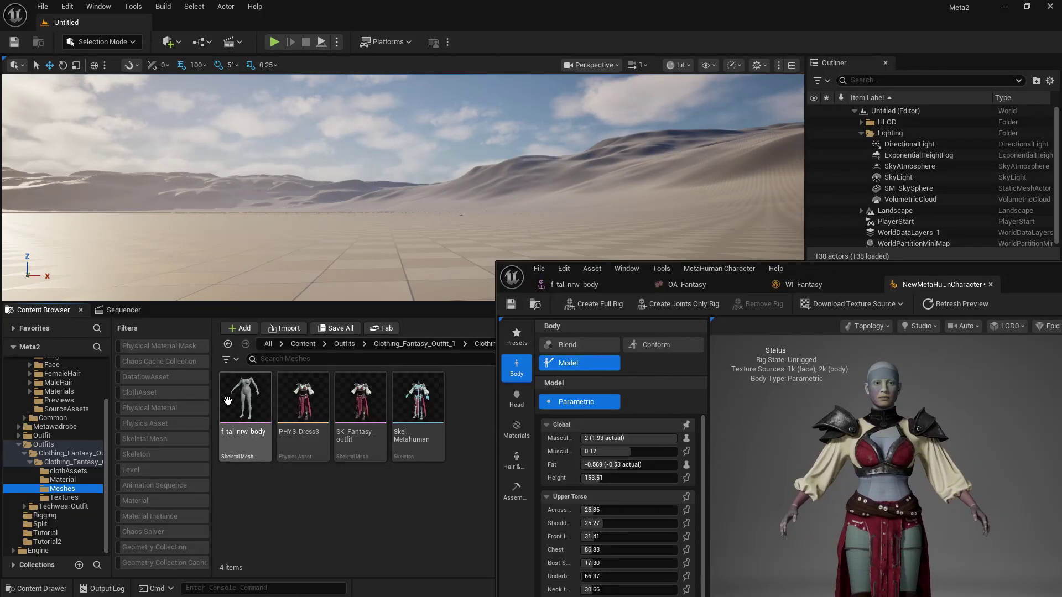
mouse_move(246, 402)
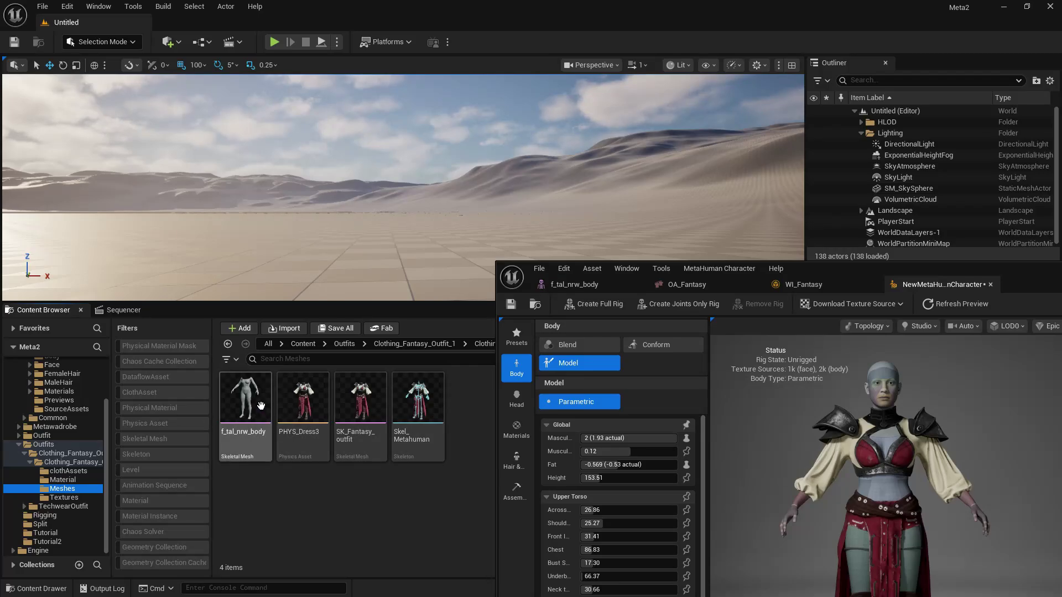
click(261, 406)
mouse_move(256, 404)
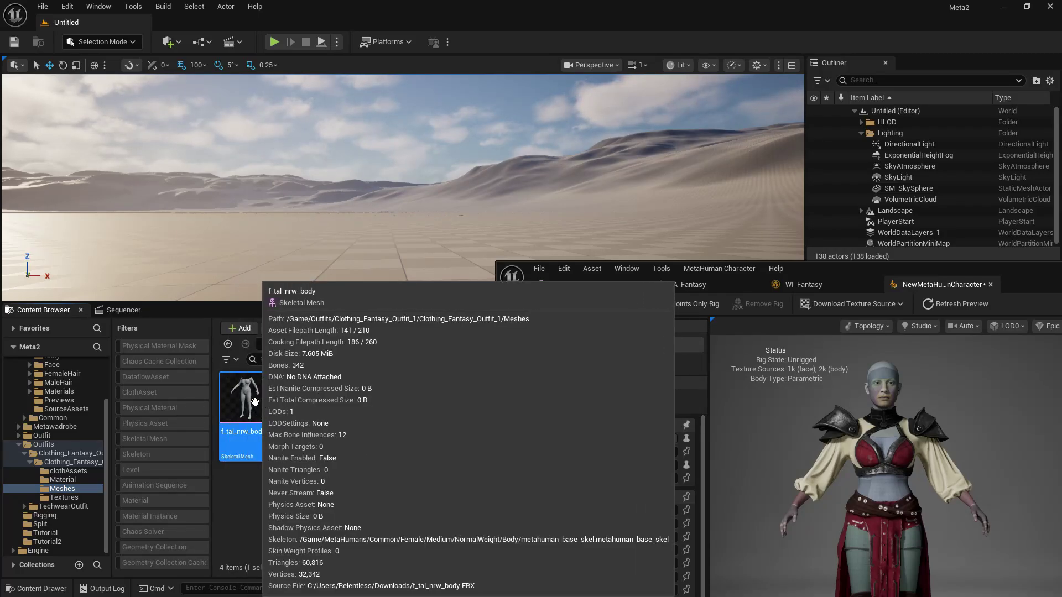
Show the contents of the project's MetaHumans folder in the Content Browser.
scroll(106, 474, up, 3)
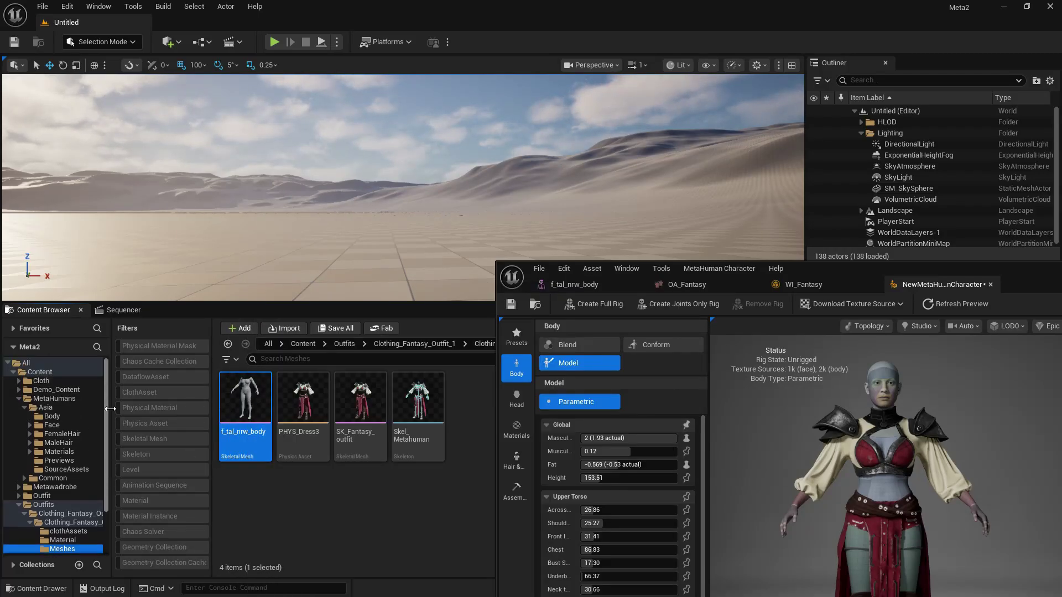
click(54, 398)
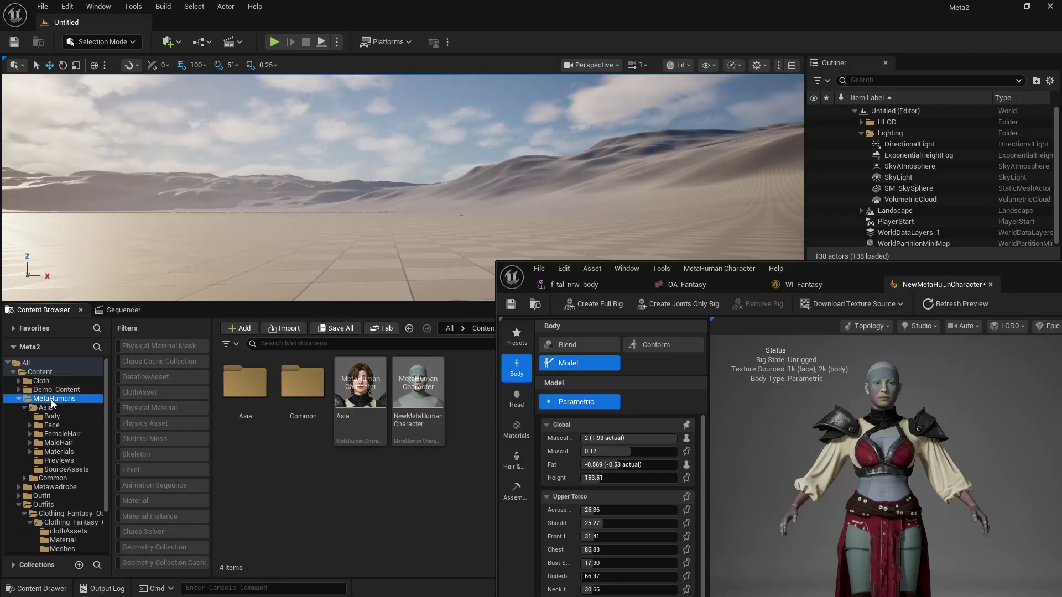
mouse_move(304, 395)
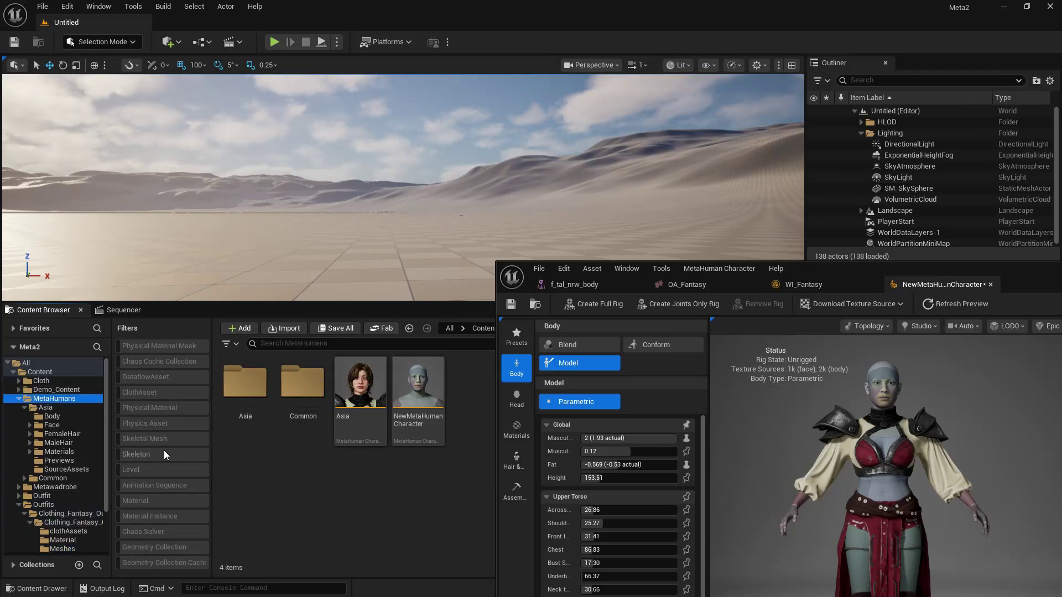
Switch to File Explorer and replay the recording of the distorted outfit in an enlarged player window.
key(super)
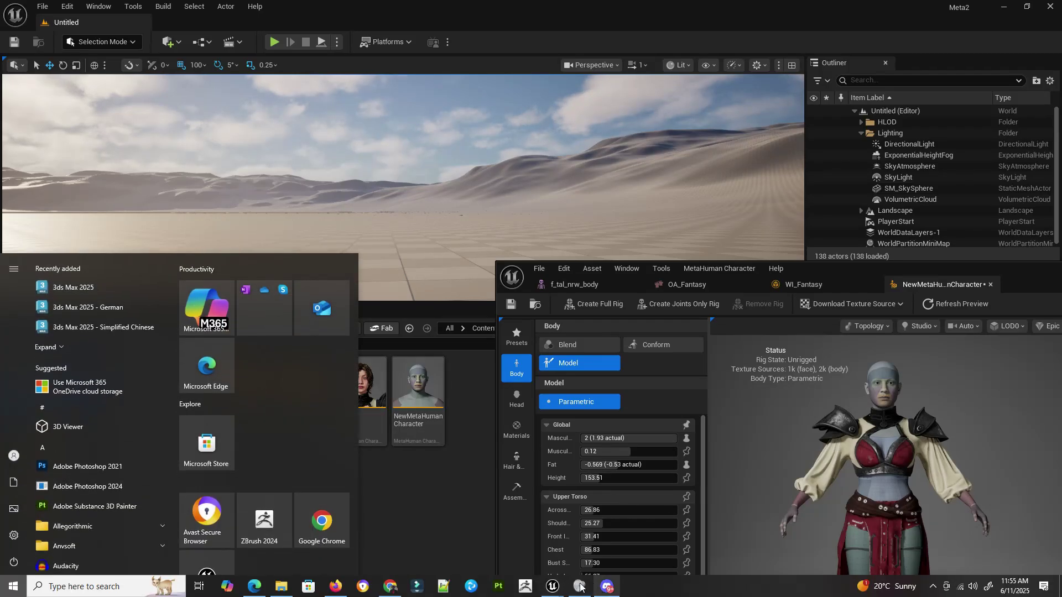
click(281, 589)
double_click(495, 413)
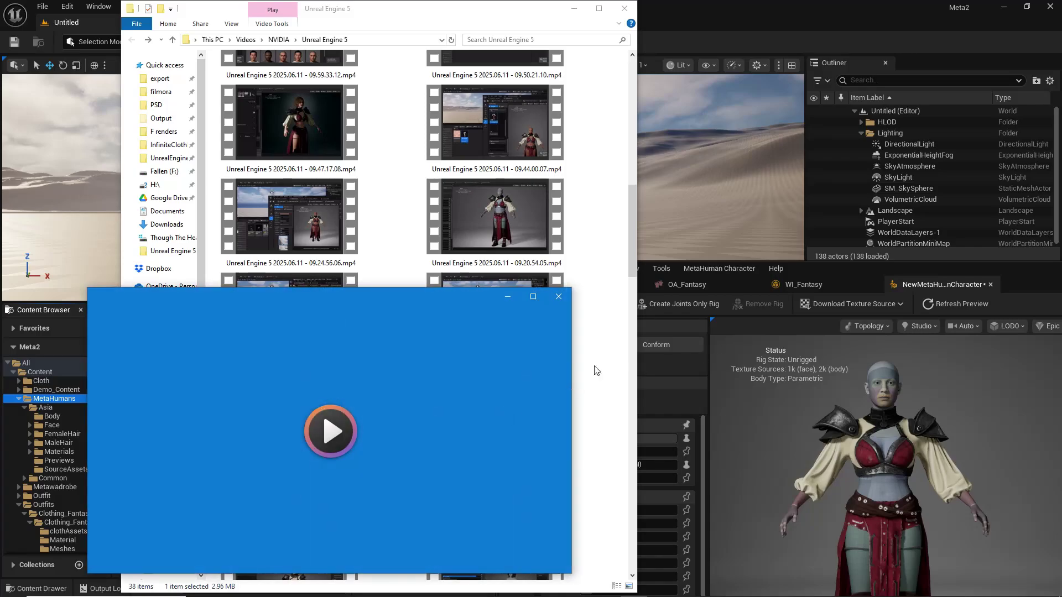
click(534, 297)
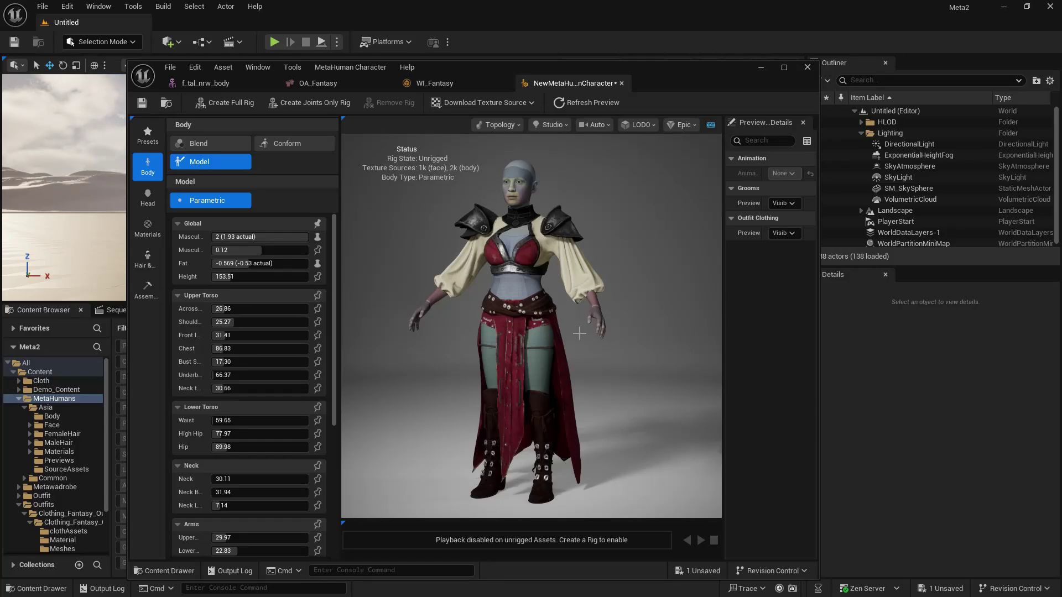
Switch to Chrome, view the download options of the MetaWardrobe - Daily Update listing on Fab, and return to Unreal Engine.
key(super)
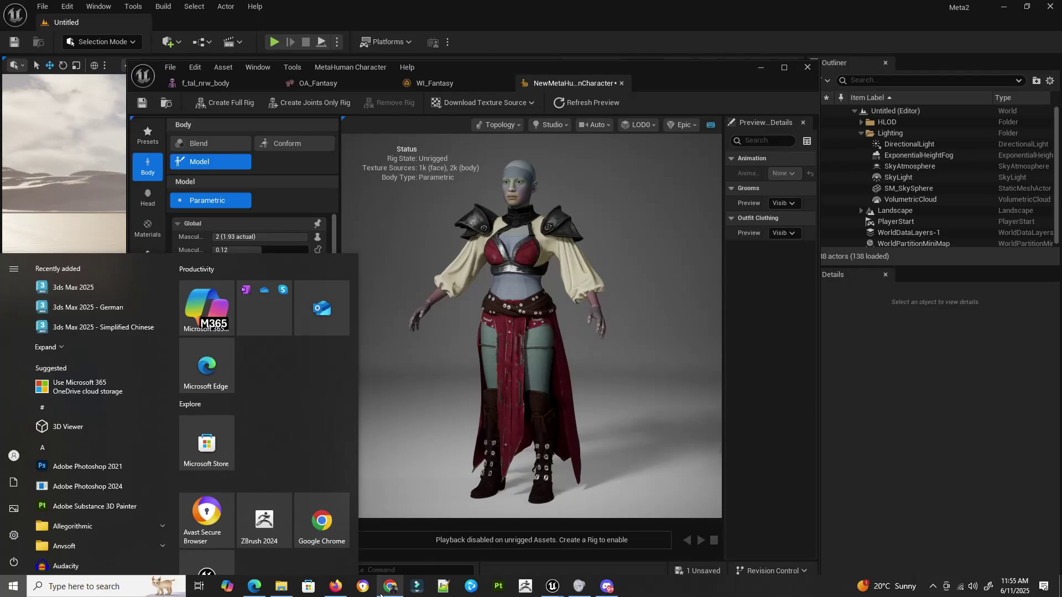
click(390, 590)
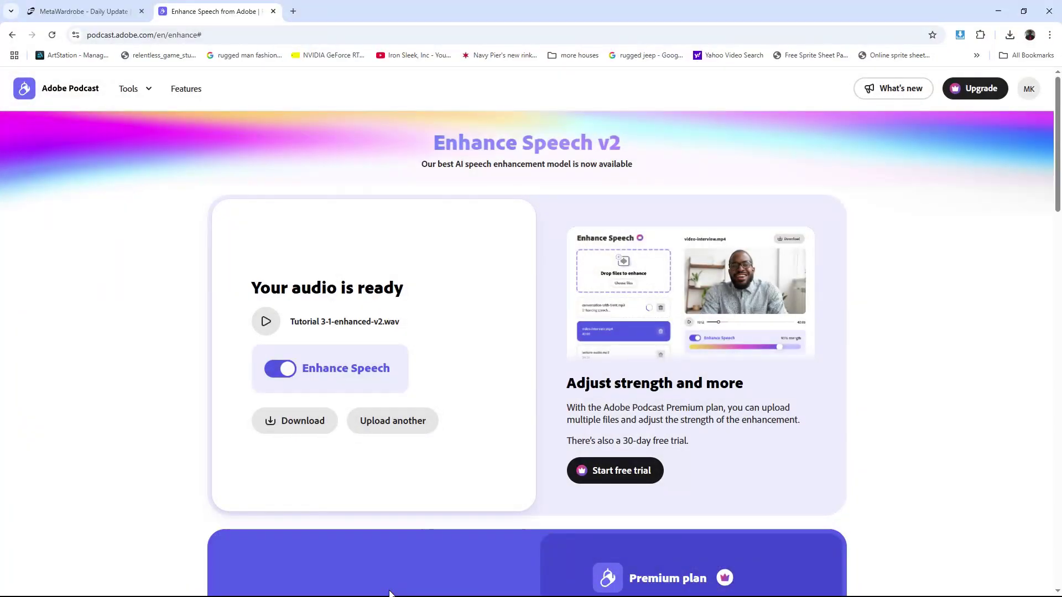
click(83, 11)
scroll(874, 354, down, 1)
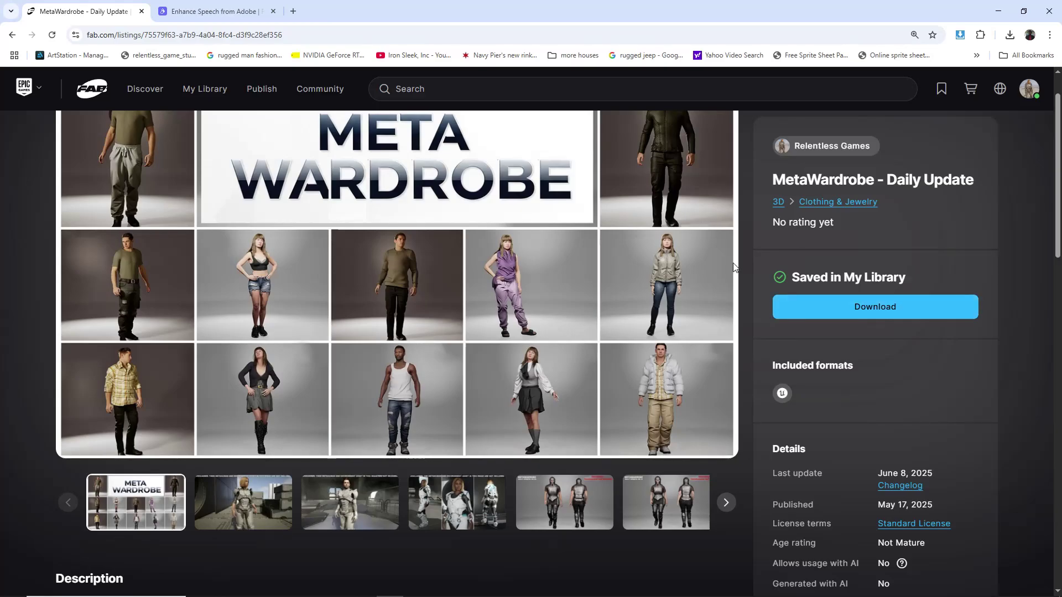
click(866, 317)
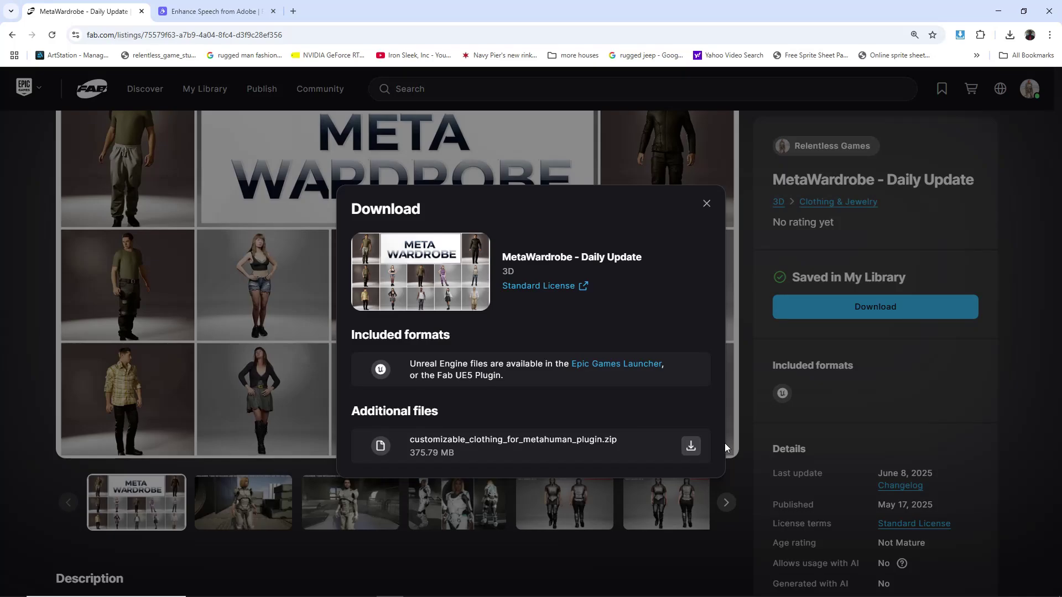
click(998, 14)
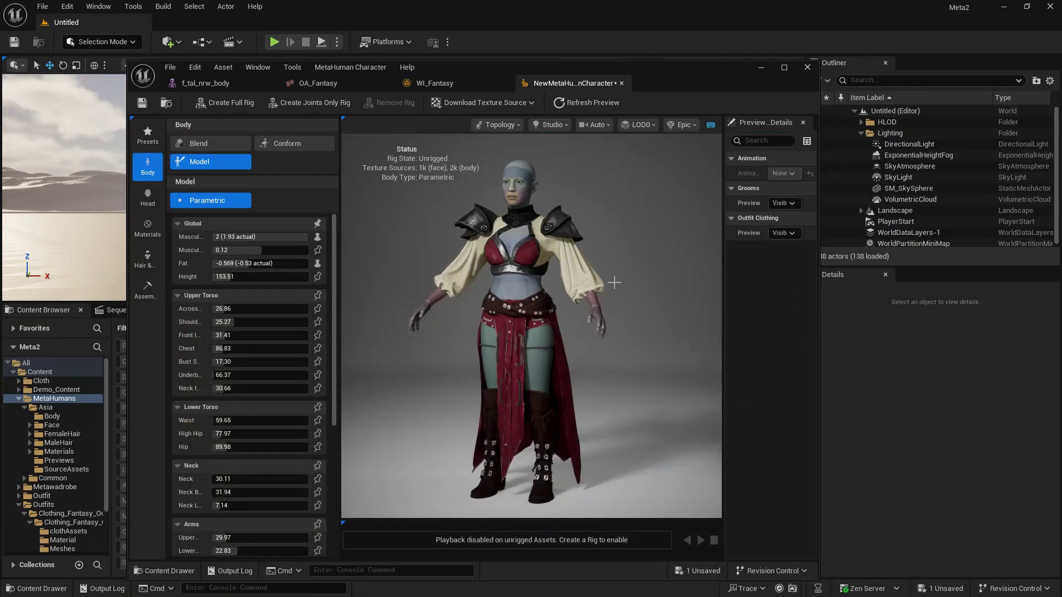